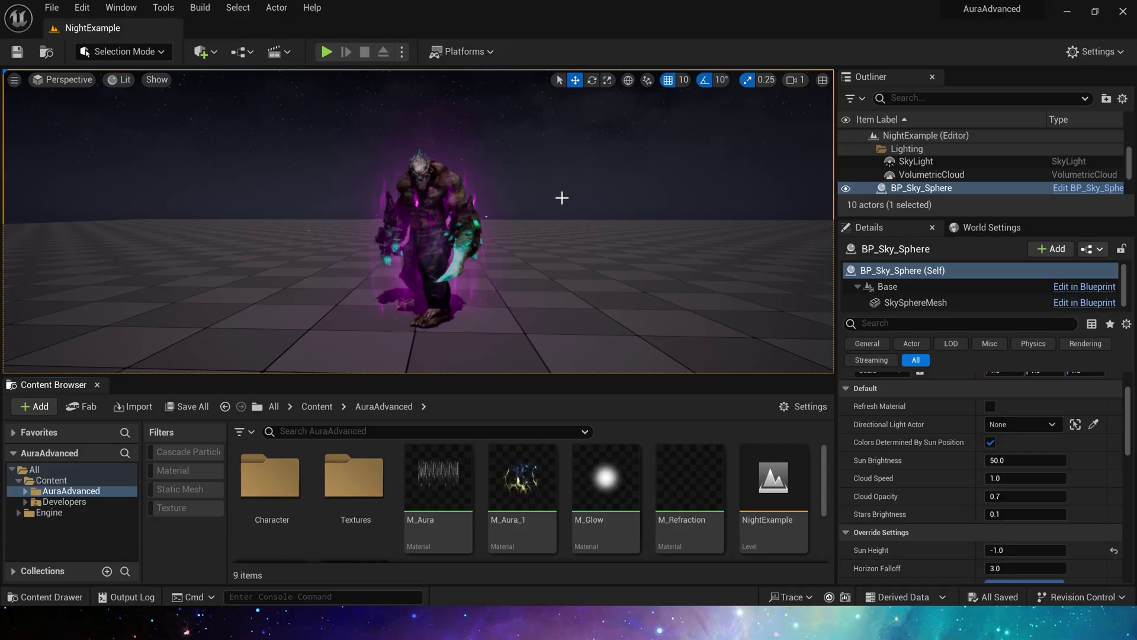
# Open the M_Aura_1 and M_Aura materials from the AuraAdvanced folder in the material editor
pyautogui.doubleClick(510, 477)
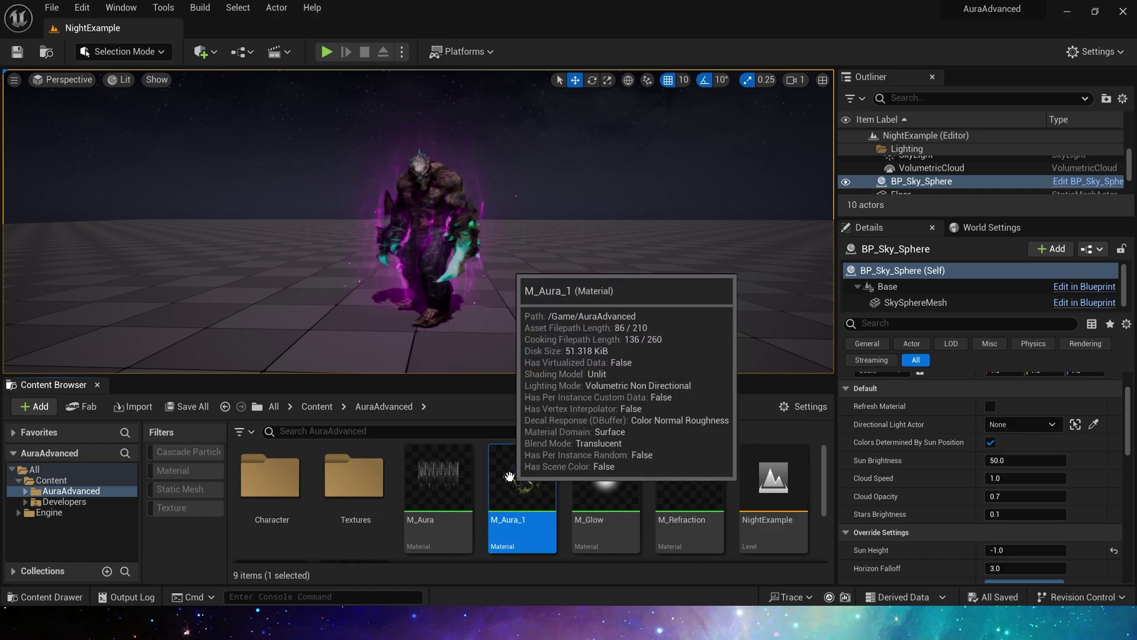
pyautogui.scroll(-5, 815, 218)
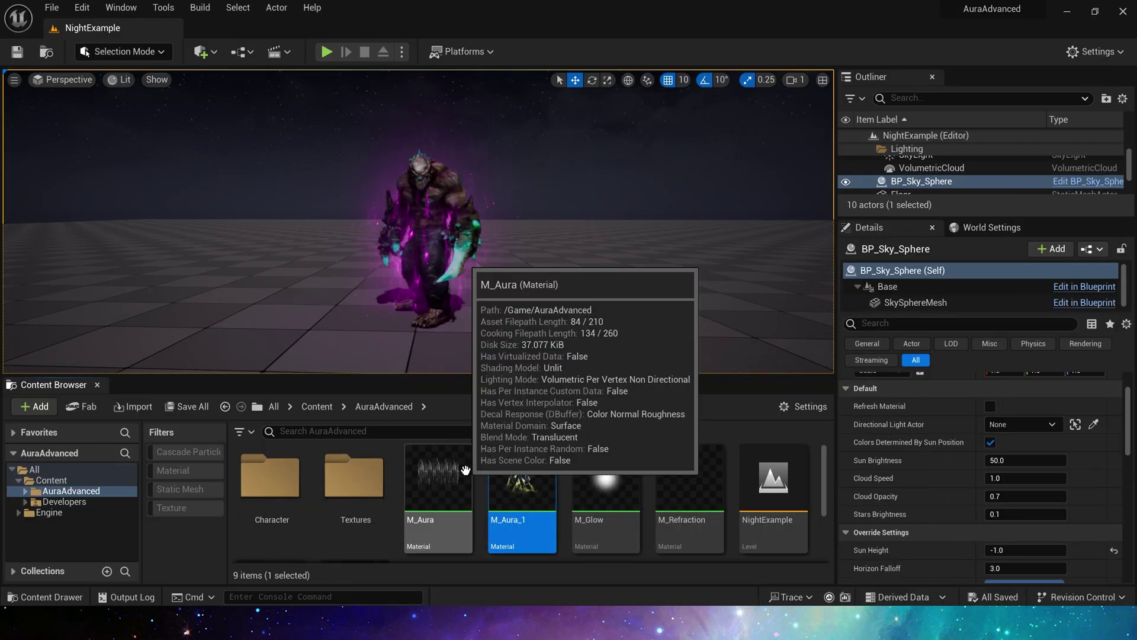
pyautogui.doubleClick(466, 470)
pyautogui.scroll(-4, 534, 299)
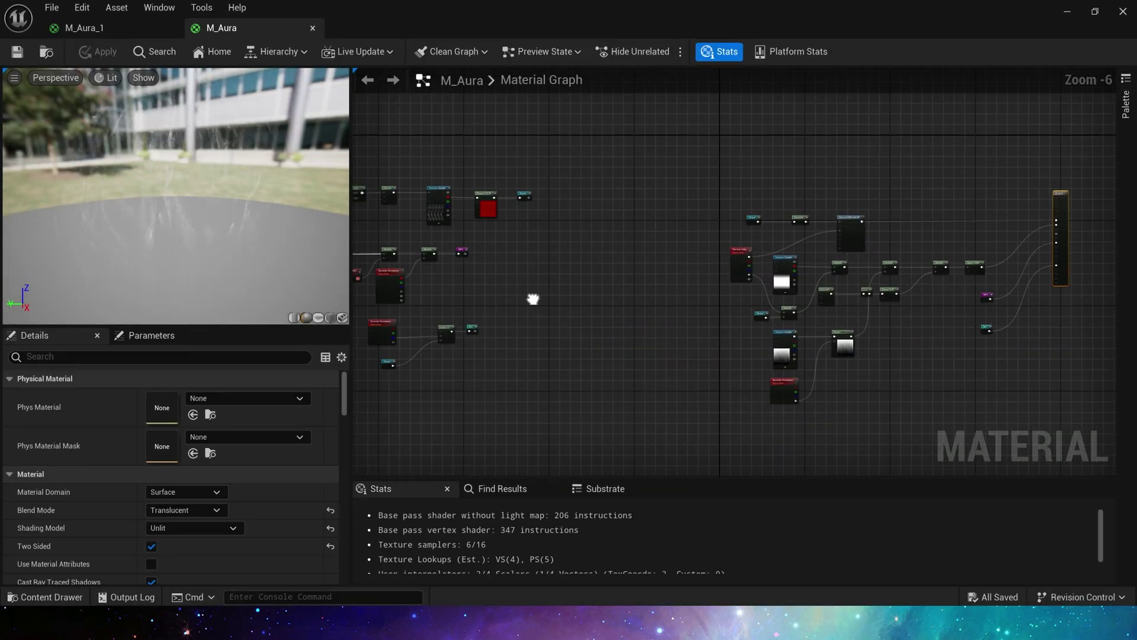
# Check which textures the shape and smoke distortion Texture Sample nodes use in the M_Aura graph
pyautogui.scroll(3, 533, 299)
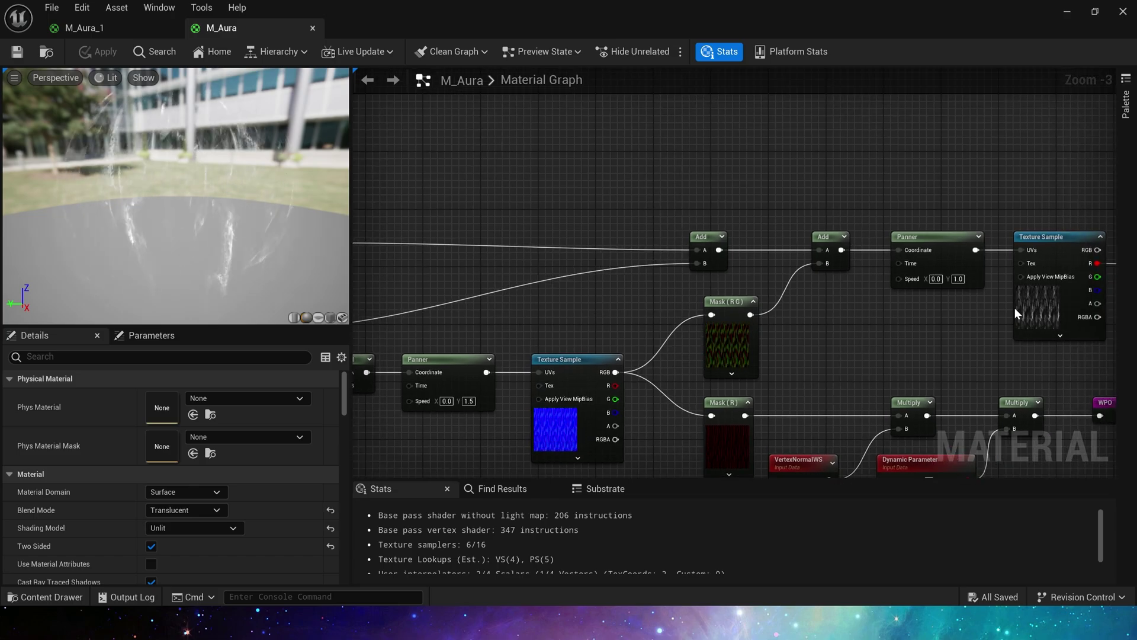
pyautogui.click(1014, 308)
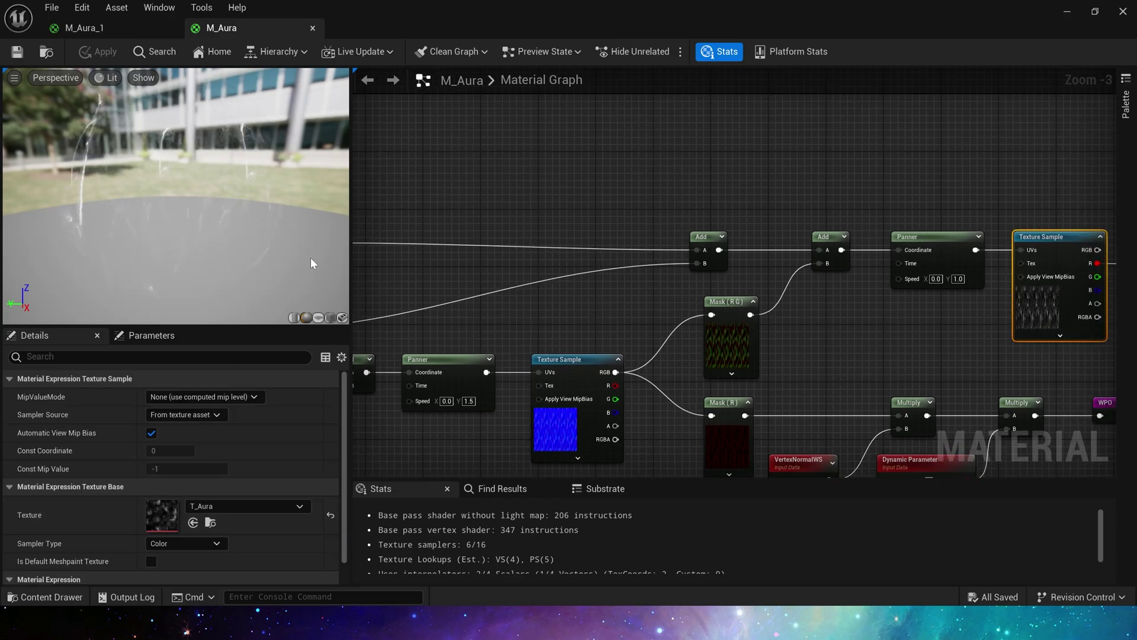
pyautogui.moveTo(605, 321); pyautogui.dragTo(584, 216, button='right')
pyautogui.moveTo(604, 302); pyautogui.dragTo(605, 307)
pyautogui.moveTo(1028, 232); pyautogui.dragTo(543, 297, button='right')
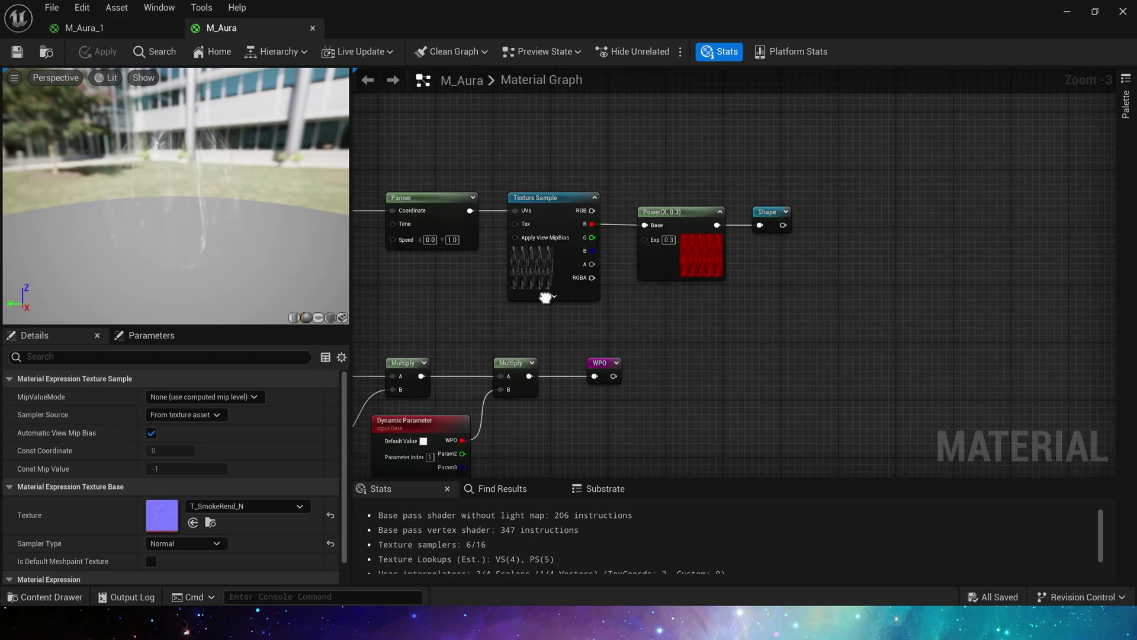
# Examine the M_Aura opacity mask group made of a Texture Sample, a Dynamic Parameter and a Power node
pyautogui.scroll(-2, 544, 297)
pyautogui.moveTo(937, 425); pyautogui.dragTo(560, 292, button='right')
pyautogui.scroll(2, 786, 441)
pyautogui.moveTo(786, 441); pyautogui.dragTo(746, 256, button='right')
pyautogui.moveTo(806, 192); pyautogui.dragTo(746, 233)
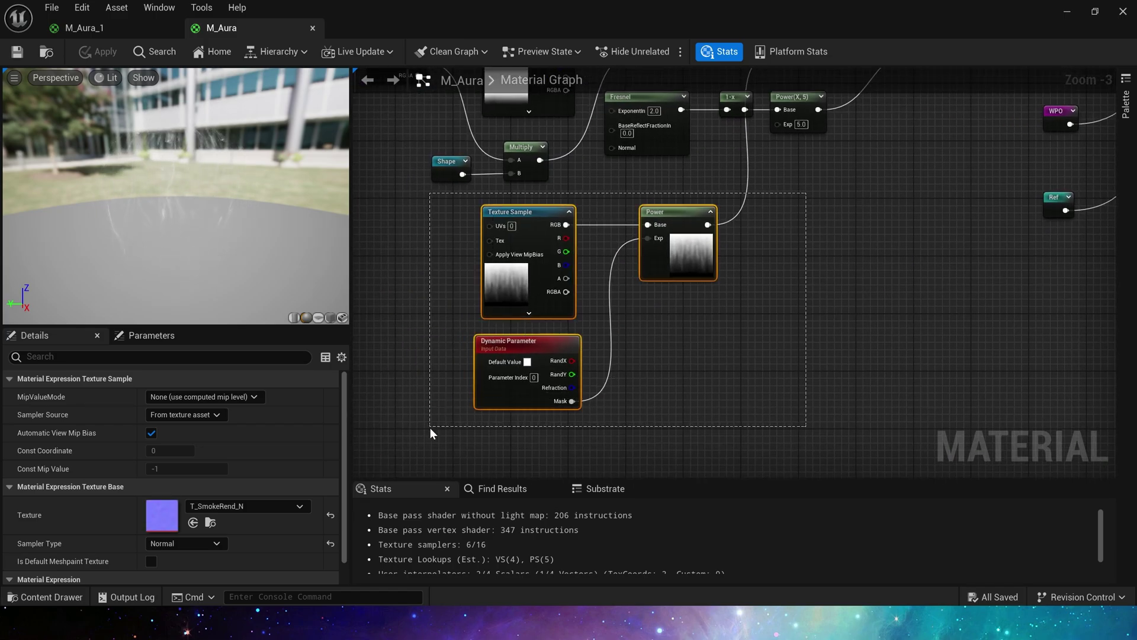
pyautogui.moveTo(430, 428); pyautogui.dragTo(430, 427)
pyautogui.click(480, 197)
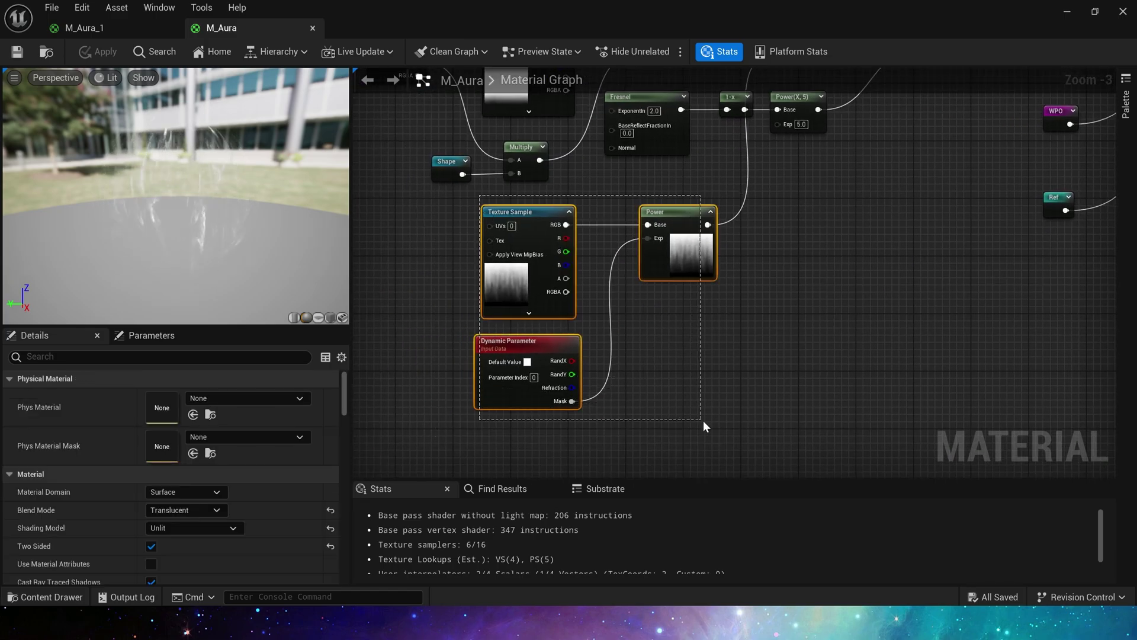
pyautogui.moveTo(702, 420); pyautogui.dragTo(704, 421)
pyautogui.moveTo(787, 343); pyautogui.dragTo(687, 422, button='right')
# Switch to the M_Aura_1 graph and examine the two Texture Sample branches that build its shape
pyautogui.click(117, 29)
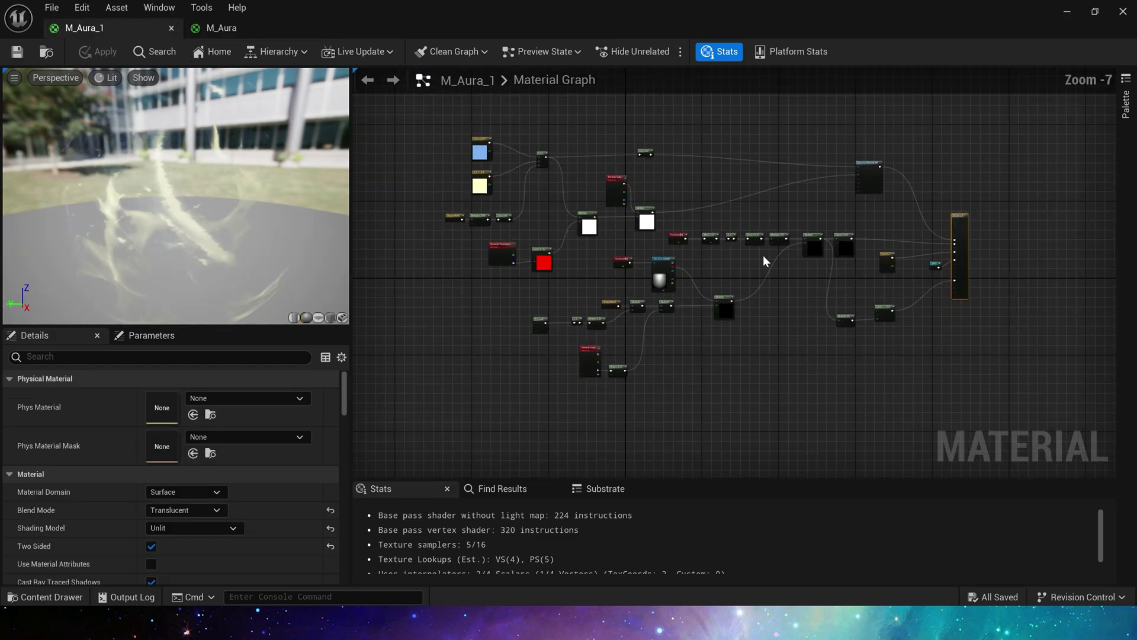
pyautogui.moveTo(530, 274); pyautogui.dragTo(902, 237, button='right')
pyautogui.scroll(3, 605, 237)
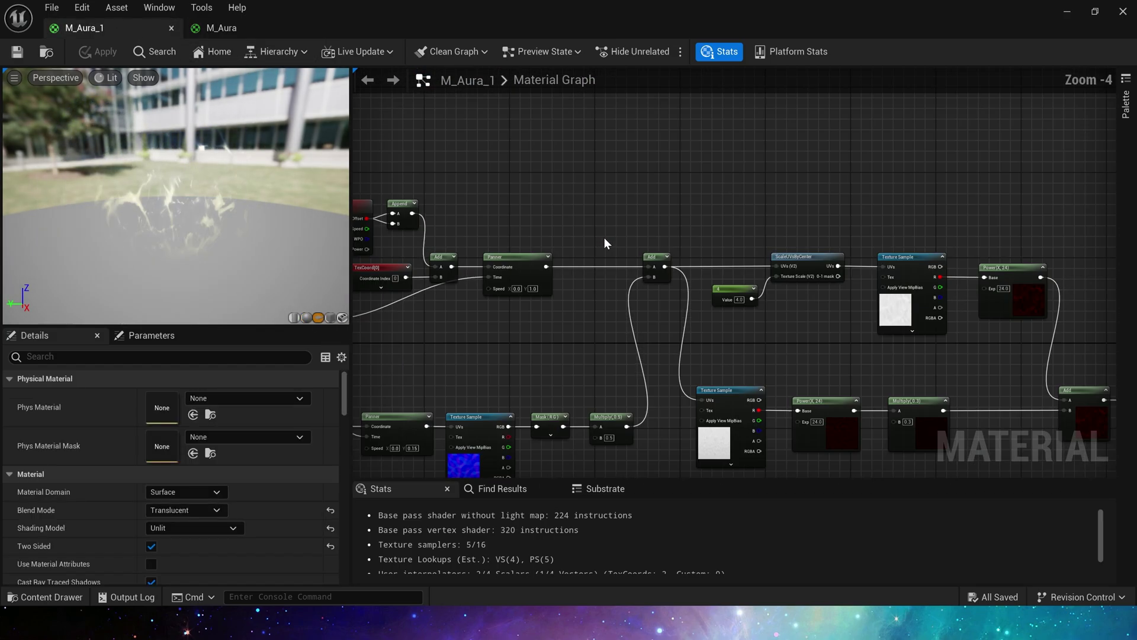
pyautogui.moveTo(604, 237); pyautogui.dragTo(429, 143, button='right')
pyautogui.moveTo(651, 263); pyautogui.dragTo(664, 231, button='right')
pyautogui.scroll(2, 709, 195)
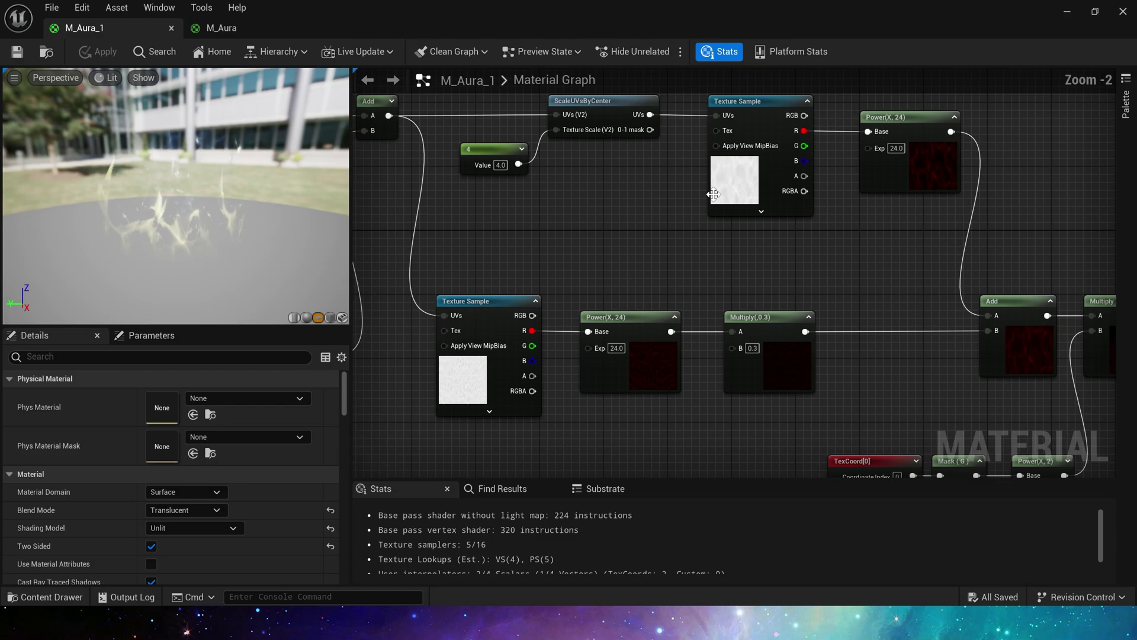
# Inspect the tendrils texture used by the two Texture Sample nodes at full size, and close its texture editor
pyautogui.click(725, 184)
pyautogui.moveTo(607, 206); pyautogui.dragTo(673, 274, button='right')
pyautogui.moveTo(811, 314); pyautogui.dragTo(568, 199)
pyautogui.moveTo(711, 354); pyautogui.dragTo(744, 262, button='right')
pyautogui.click(565, 362)
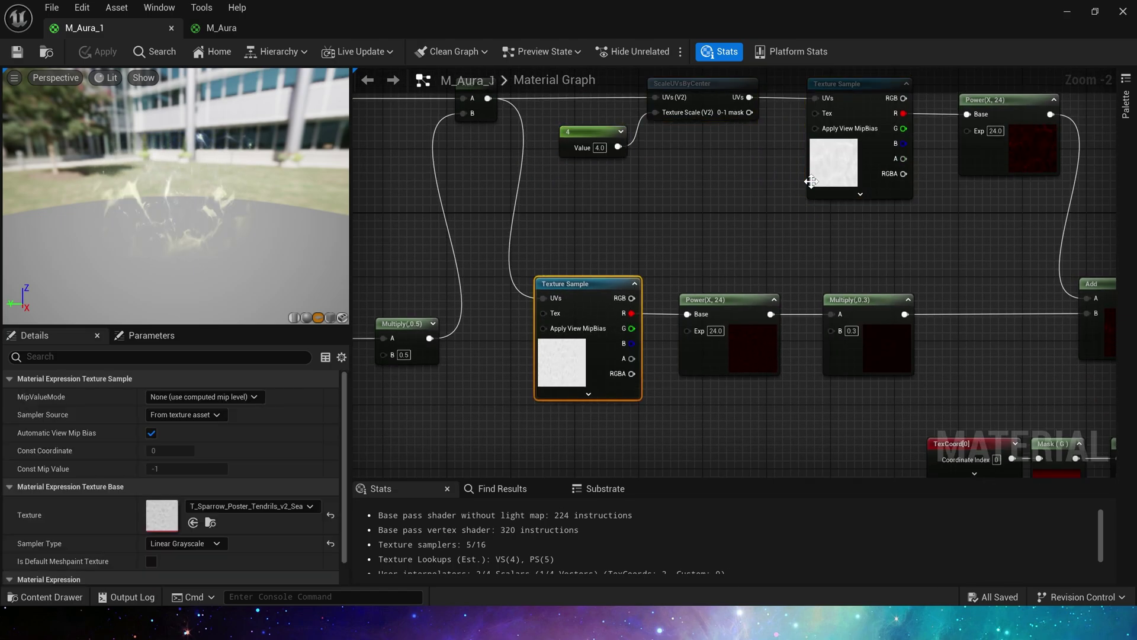
pyautogui.doubleClick(574, 303)
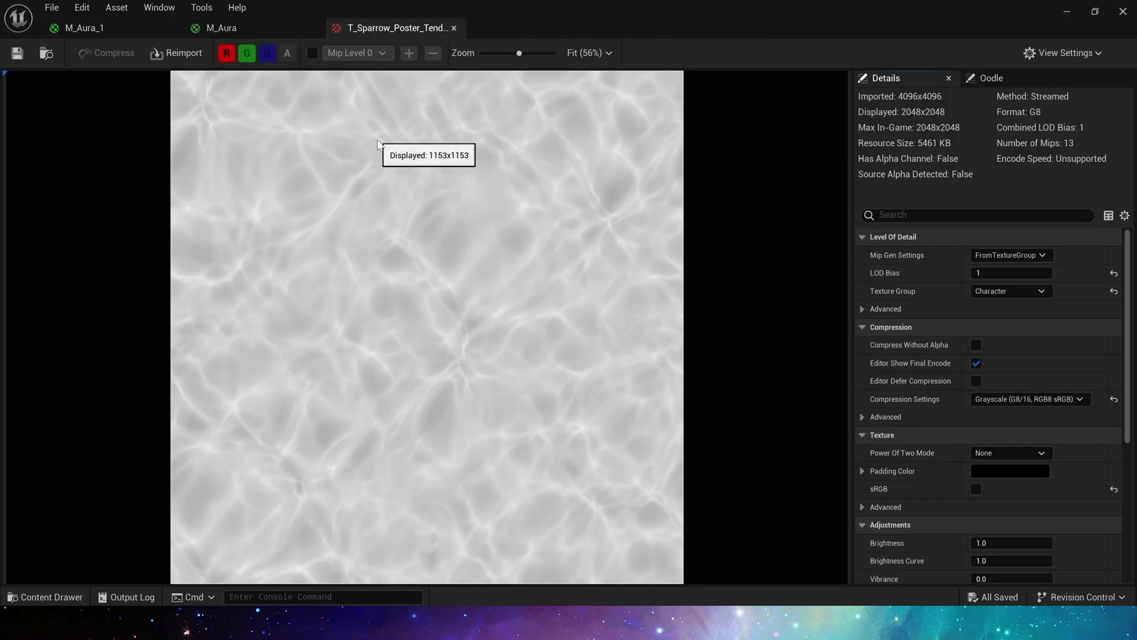
pyautogui.click(454, 28)
# Close the M_Aura material, leaving M_Aura_1 as the only material open for editing
pyautogui.scroll(-2, 666, 186)
pyautogui.moveTo(488, 338); pyautogui.dragTo(806, 336, button='right')
pyautogui.click(853, 379)
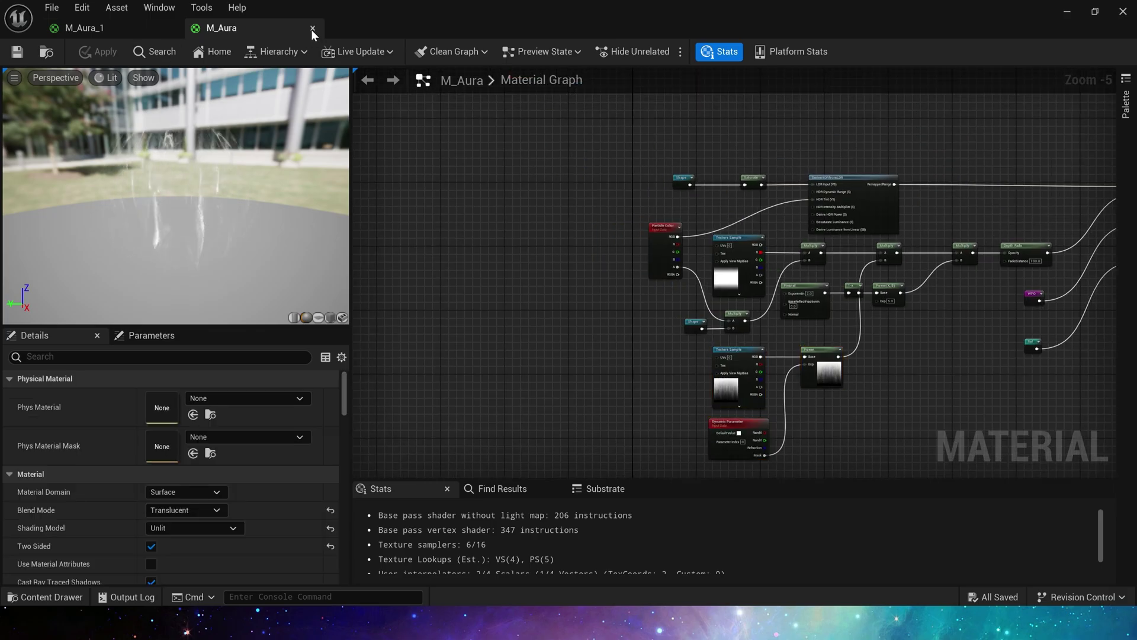
pyautogui.click(314, 28)
# Check the tiling of the TexCoord node that feeds the main Panner, and the ScaleUVsByCenter node further along
pyautogui.moveTo(584, 227); pyautogui.dragTo(869, 301, button='right')
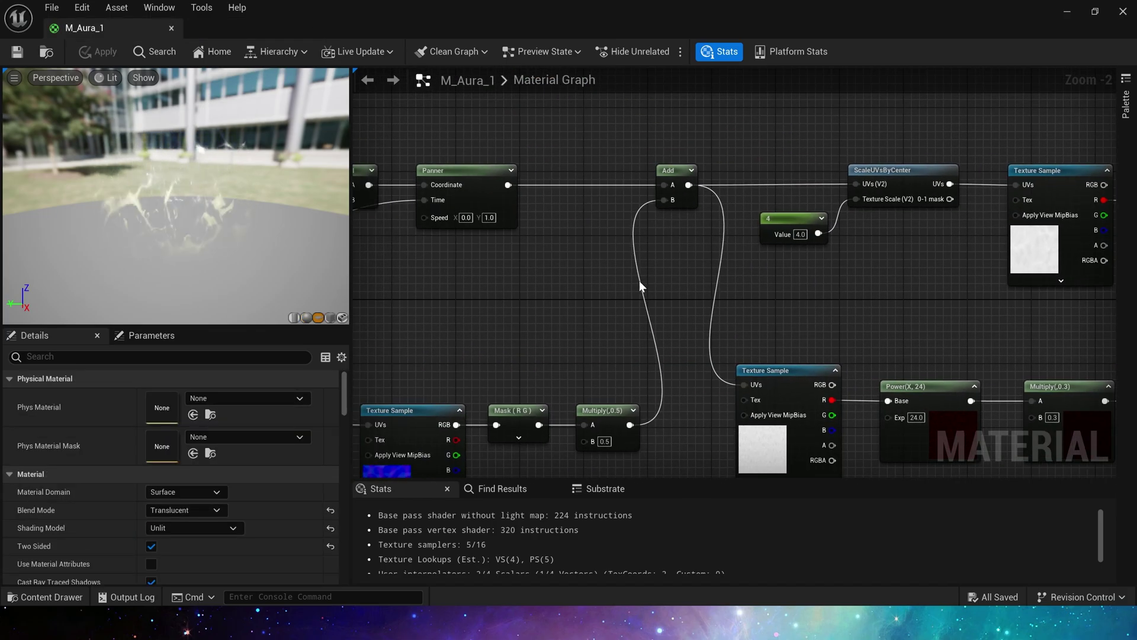
pyautogui.scroll(-1, 415, 272)
pyautogui.moveTo(415, 272); pyautogui.dragTo(804, 304, button='right')
pyautogui.click(672, 253)
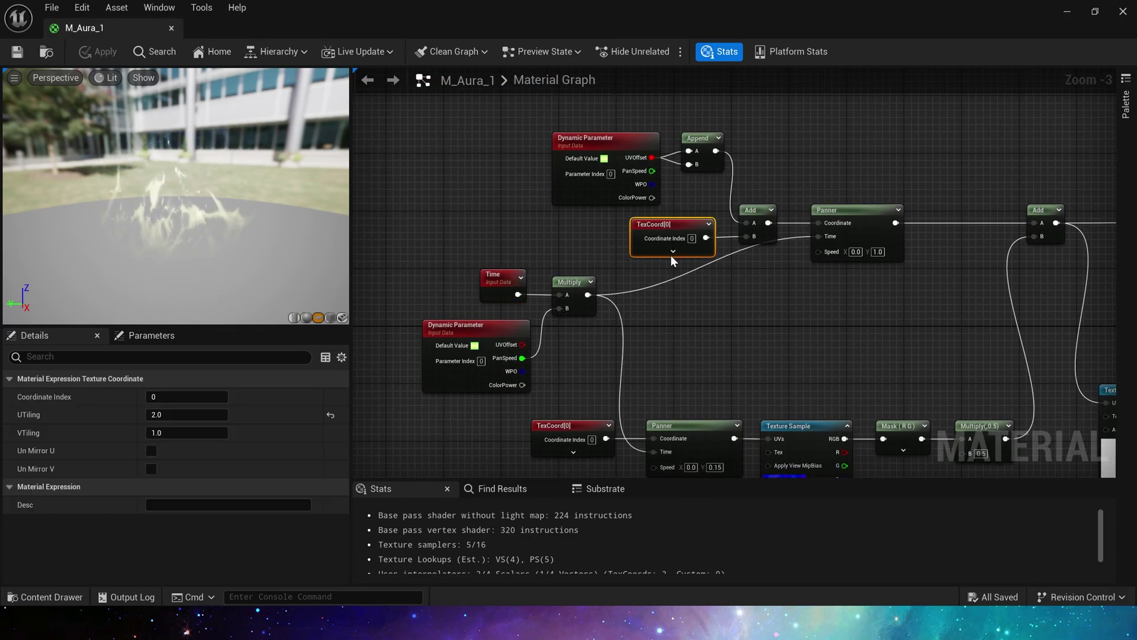
pyautogui.moveTo(689, 248); pyautogui.dragTo(596, 237, button='right')
pyautogui.moveTo(669, 255); pyautogui.dragTo(602, 274, button='right')
pyautogui.moveTo(497, 274); pyautogui.dragTo(468, 201)
pyautogui.moveTo(683, 257); pyautogui.dragTo(540, 243, button='right')
pyautogui.moveTo(1054, 177); pyautogui.dragTo(982, 260)
pyautogui.moveTo(818, 248); pyautogui.dragTo(997, 261, button='right')
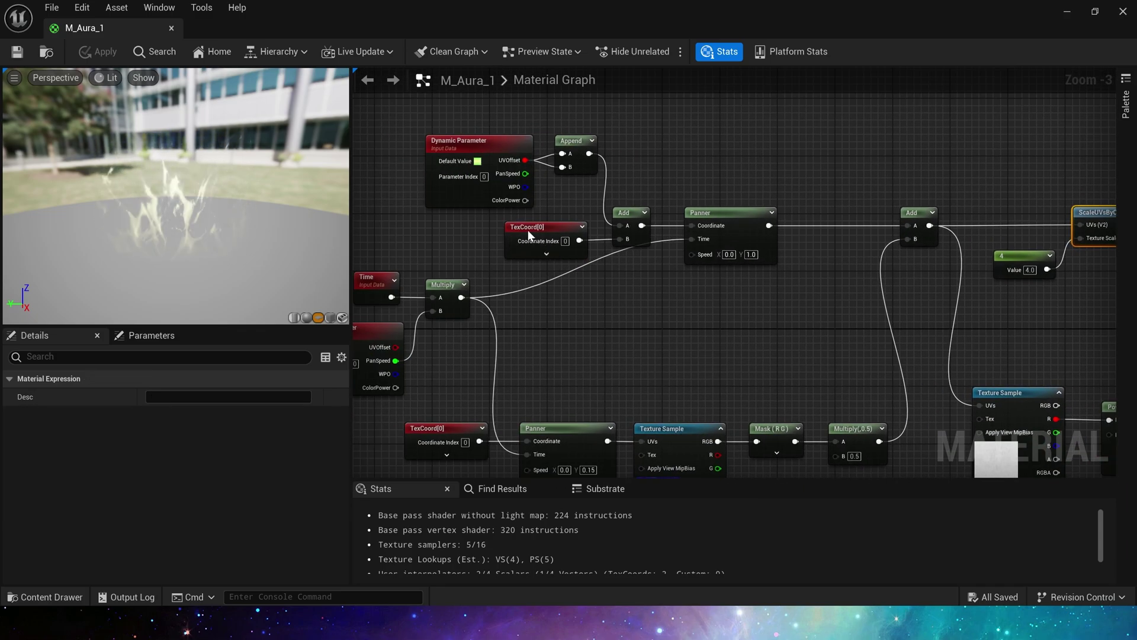
pyautogui.click(527, 230)
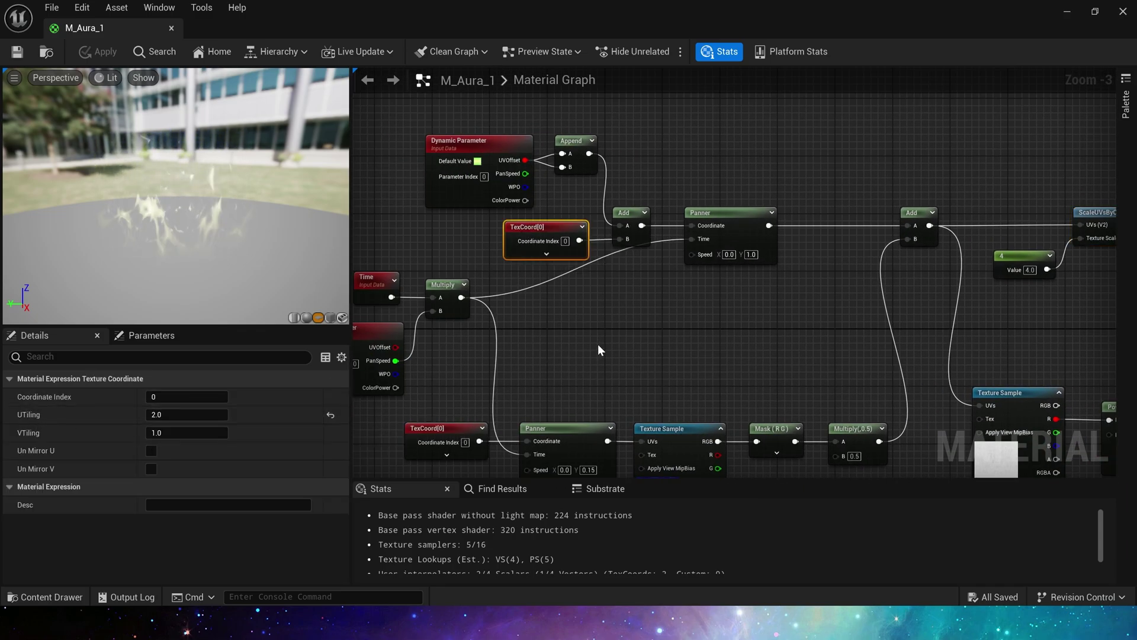
# Compare the scaled and unscaled Texture Sample branches that share the same panned coordinates
pyautogui.moveTo(664, 343); pyautogui.dragTo(389, 286, button='right')
pyautogui.moveTo(955, 137); pyautogui.dragTo(933, 248)
pyautogui.moveTo(797, 313); pyautogui.dragTo(690, 459)
pyautogui.moveTo(849, 290); pyautogui.dragTo(692, 295, button='right')
pyautogui.moveTo(566, 280); pyautogui.dragTo(718, 318, button='right')
pyautogui.moveTo(467, 318); pyautogui.dragTo(627, 311, button='right')
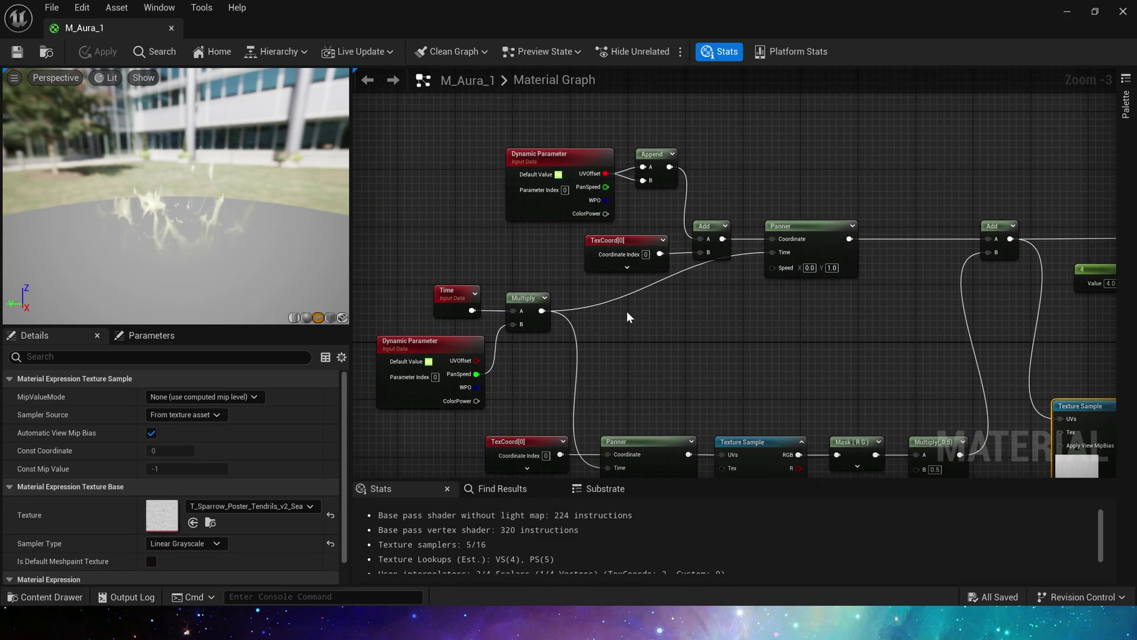
# Examine how the UVOffset Dynamic Parameter and Append nodes offset the coordinates entering the main Panner
pyautogui.click(627, 311)
pyautogui.moveTo(634, 149); pyautogui.dragTo(604, 165)
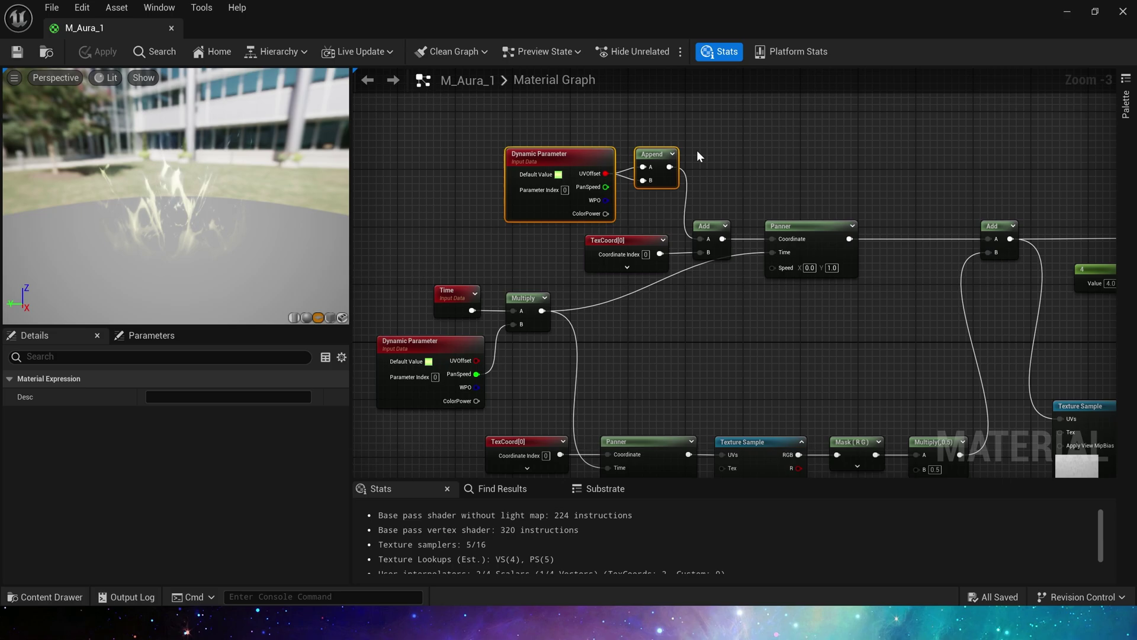
pyautogui.moveTo(745, 183); pyautogui.dragTo(621, 156, button='right')
pyautogui.click(623, 156)
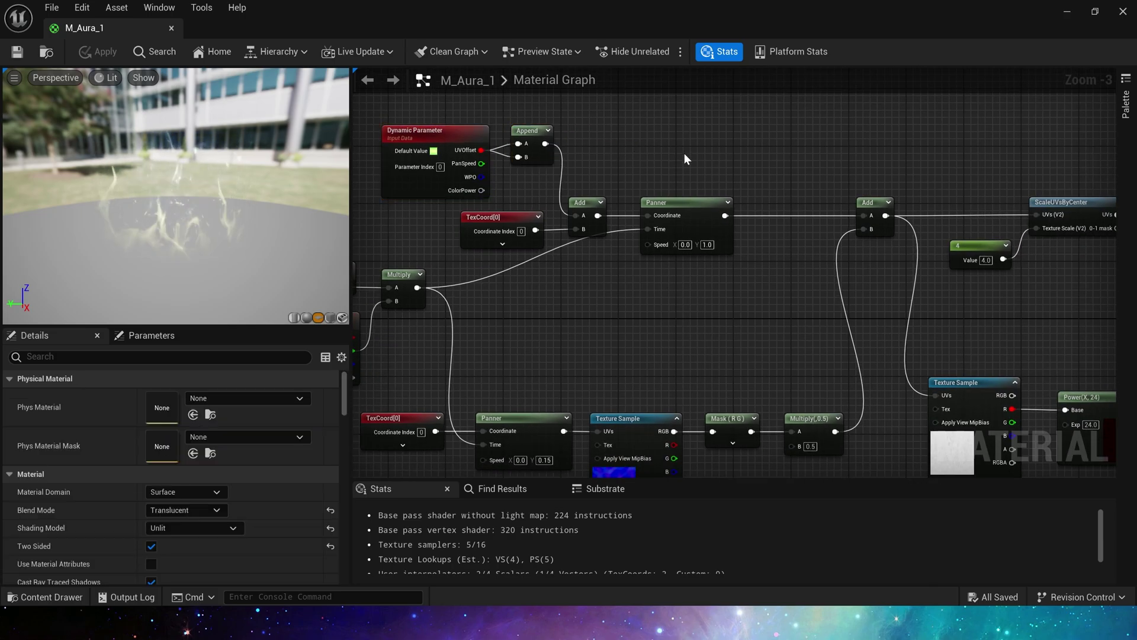
pyautogui.click(681, 205)
# Check the PanSpeed Dynamic Parameter that is multiplied with Time to drive the panning speed
pyautogui.moveTo(548, 297); pyautogui.dragTo(726, 269, button='right')
pyautogui.click(726, 269)
pyautogui.moveTo(595, 332); pyautogui.dragTo(595, 333)
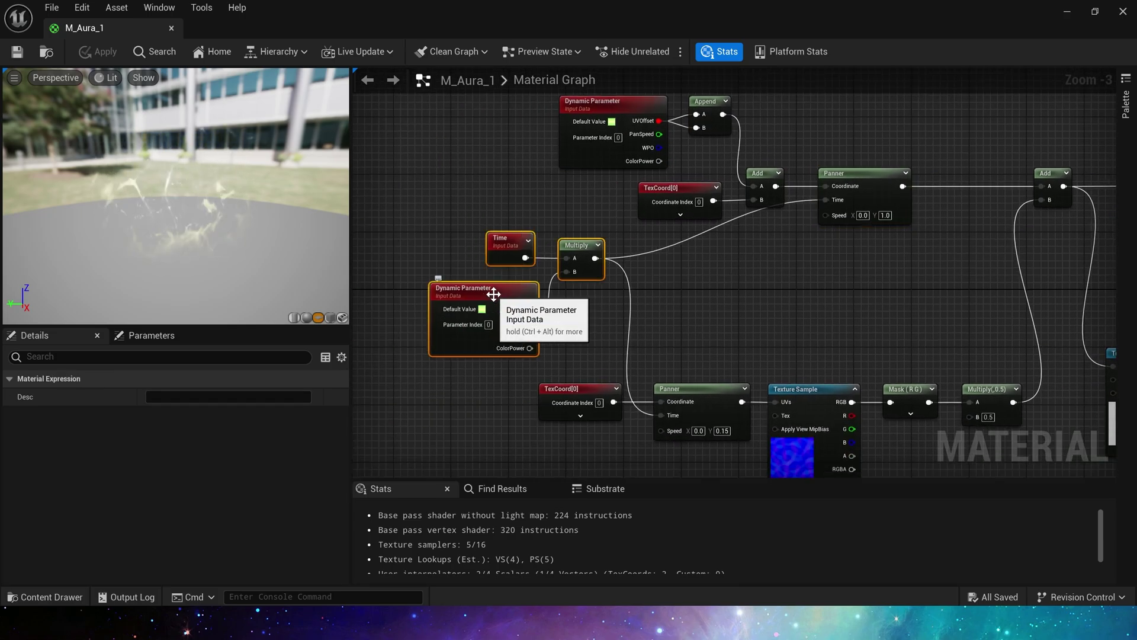
pyautogui.click(495, 292)
pyautogui.click(511, 249)
pyautogui.click(562, 208)
pyautogui.click(464, 336)
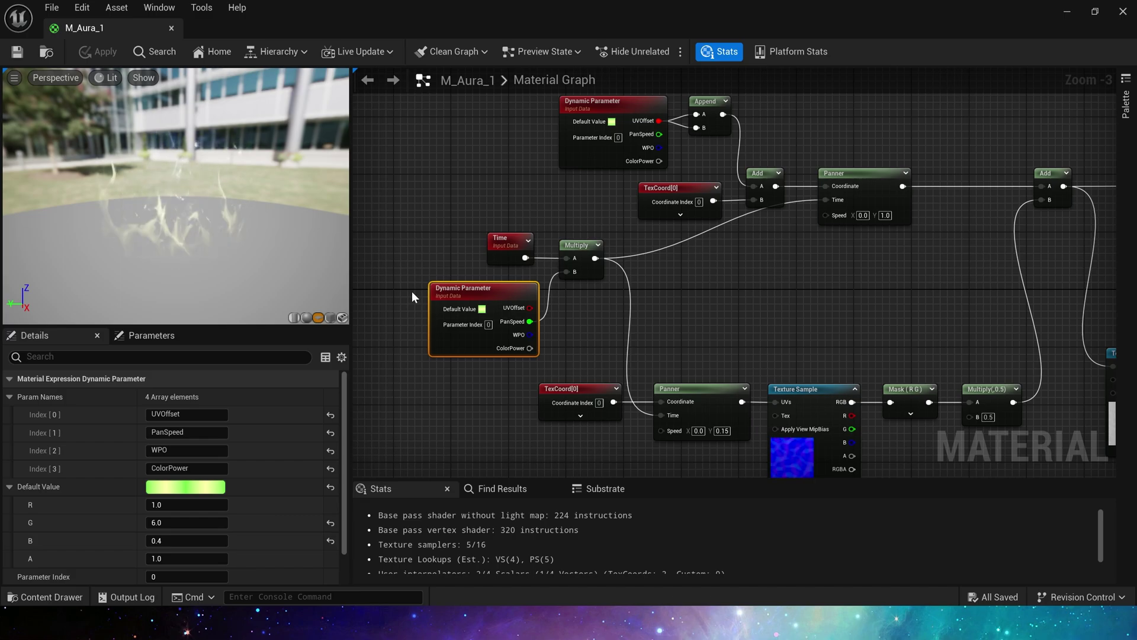
# Examine the main Panner and the Add node that combines its output with the distortion
pyautogui.moveTo(839, 288); pyautogui.dragTo(622, 272, button='right')
pyautogui.click(650, 178)
pyautogui.moveTo(725, 213); pyautogui.dragTo(607, 254, button='right')
pyautogui.moveTo(683, 187); pyautogui.dragTo(644, 162, button='right')
pyautogui.click(678, 175)
# Examine the distortion chain of TexCoord, Panner, normal Texture Sample, Mask ( R G ) and Multiply(,0.5)
pyautogui.moveTo(566, 333); pyautogui.dragTo(849, 180, button='right')
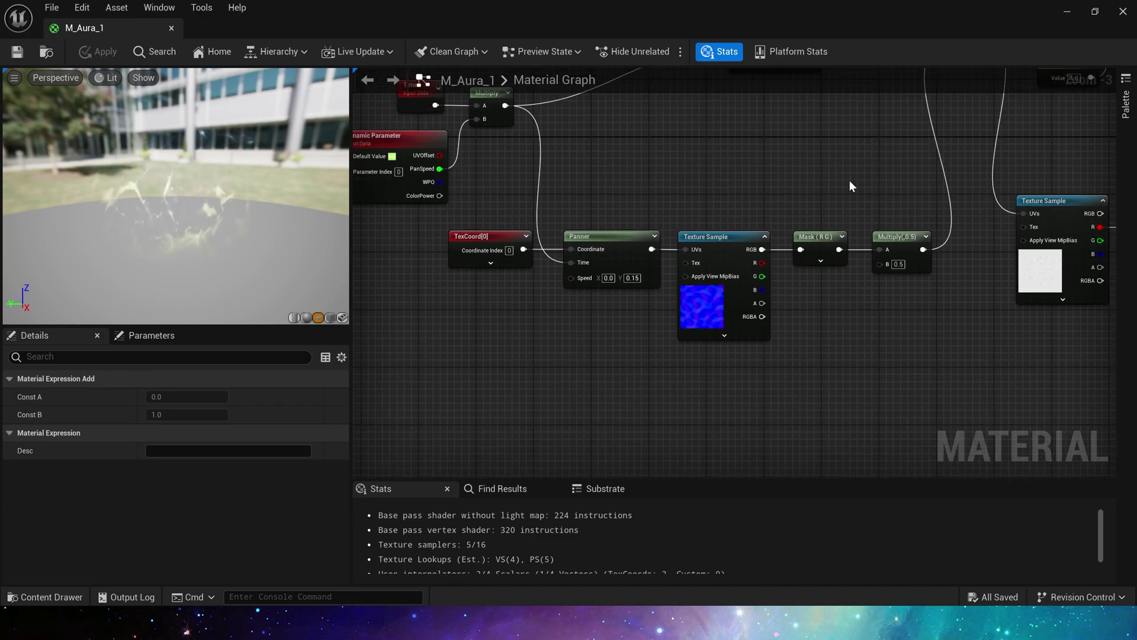
pyautogui.click(601, 326)
pyautogui.moveTo(894, 377); pyautogui.dragTo(909, 356)
pyautogui.click(896, 349)
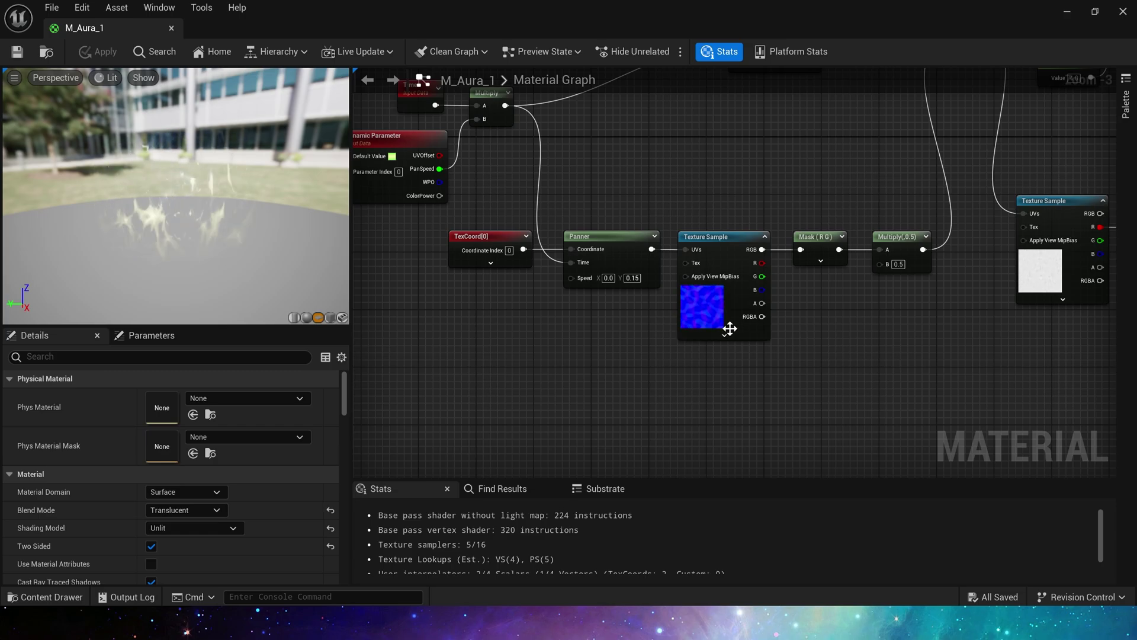
pyautogui.click(713, 311)
pyautogui.moveTo(808, 148); pyautogui.dragTo(666, 335, button='right')
pyautogui.click(666, 337)
# Inspect the ScaleUVsByCenter node with its constant of 4 and the upper Texture Sample it feeds
pyautogui.moveTo(959, 228); pyautogui.dragTo(649, 258, button='right')
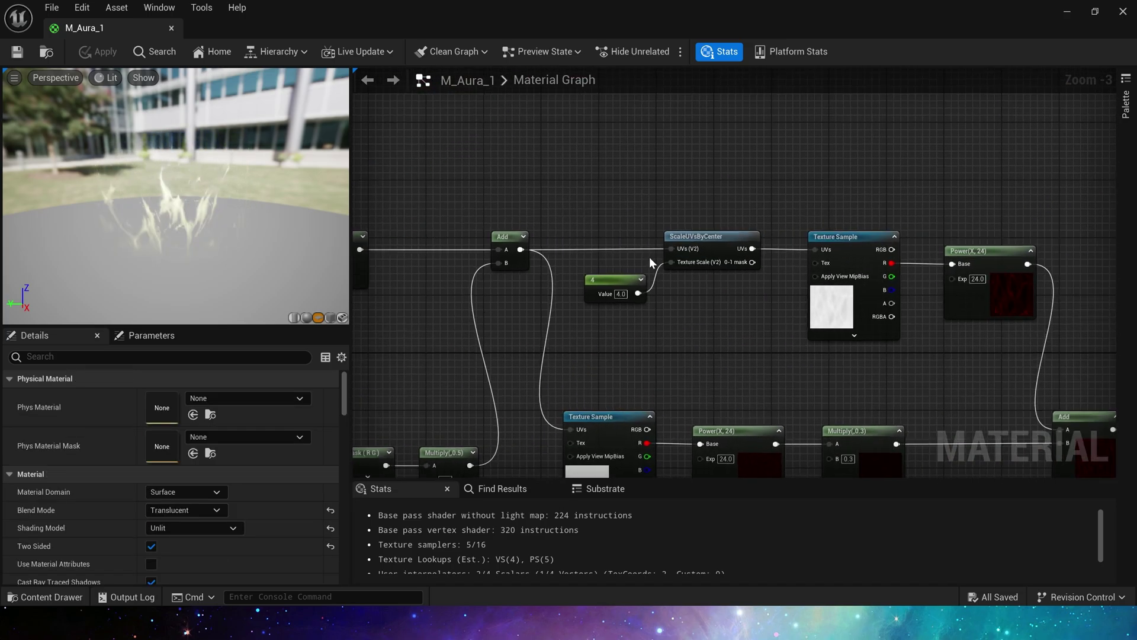
pyautogui.moveTo(731, 314); pyautogui.dragTo(730, 314)
pyautogui.moveTo(633, 198); pyautogui.dragTo(497, 158, button='right')
pyautogui.click(568, 294)
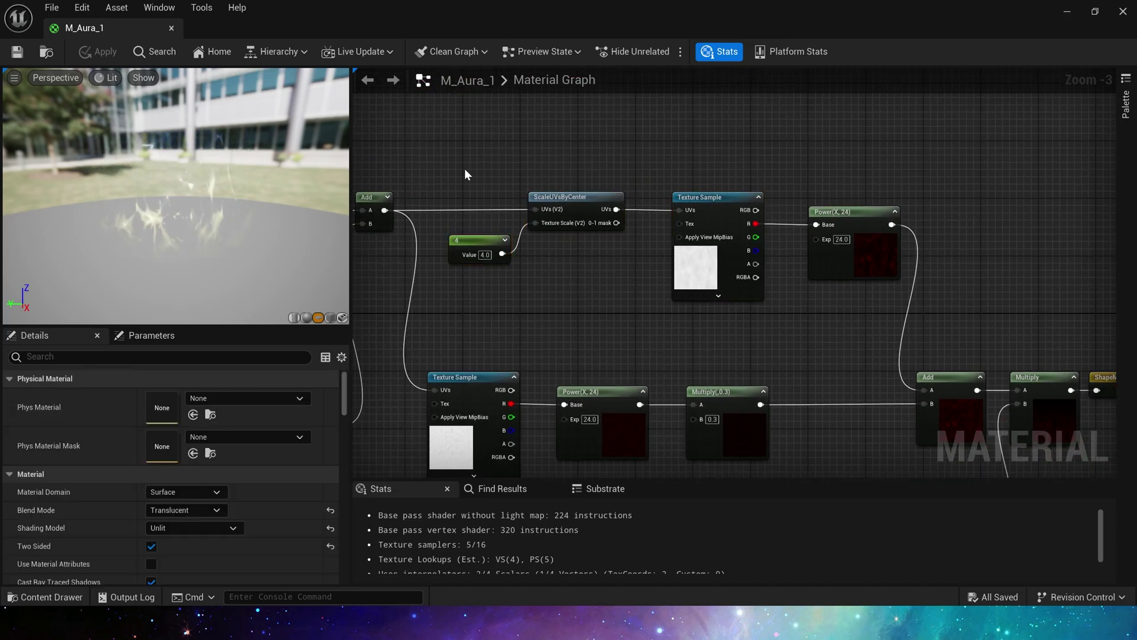
pyautogui.moveTo(465, 168); pyautogui.dragTo(571, 270)
pyautogui.click(692, 268)
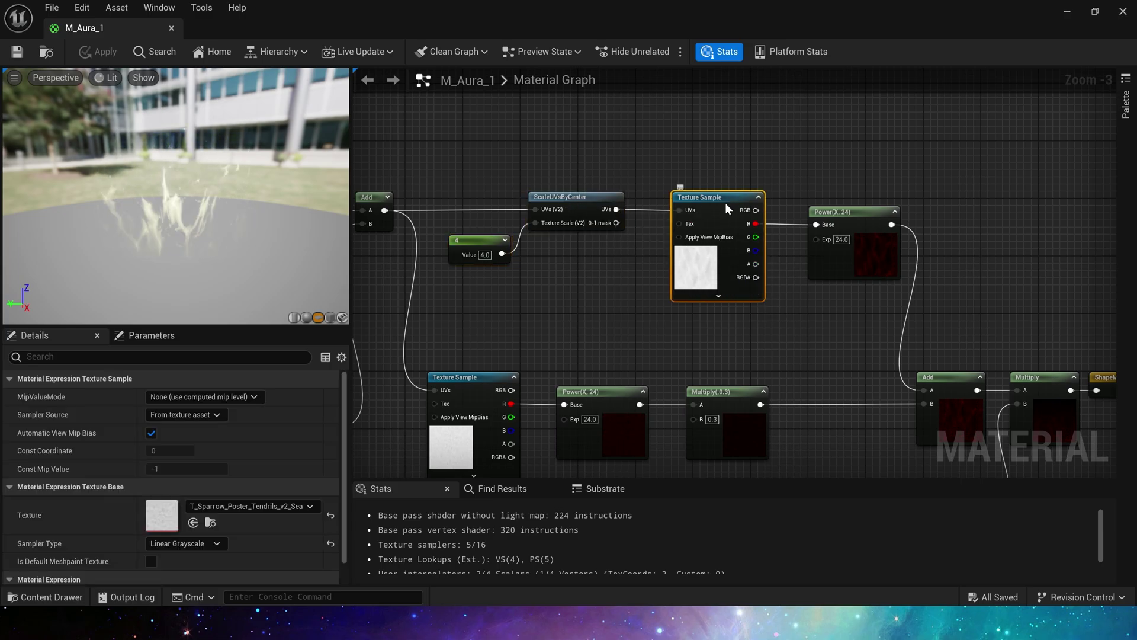
# Preview the upper Texture Sample node and the upper Power(X, 24) node in the material preview
pyautogui.rightClick(725, 203)
pyautogui.click(773, 272)
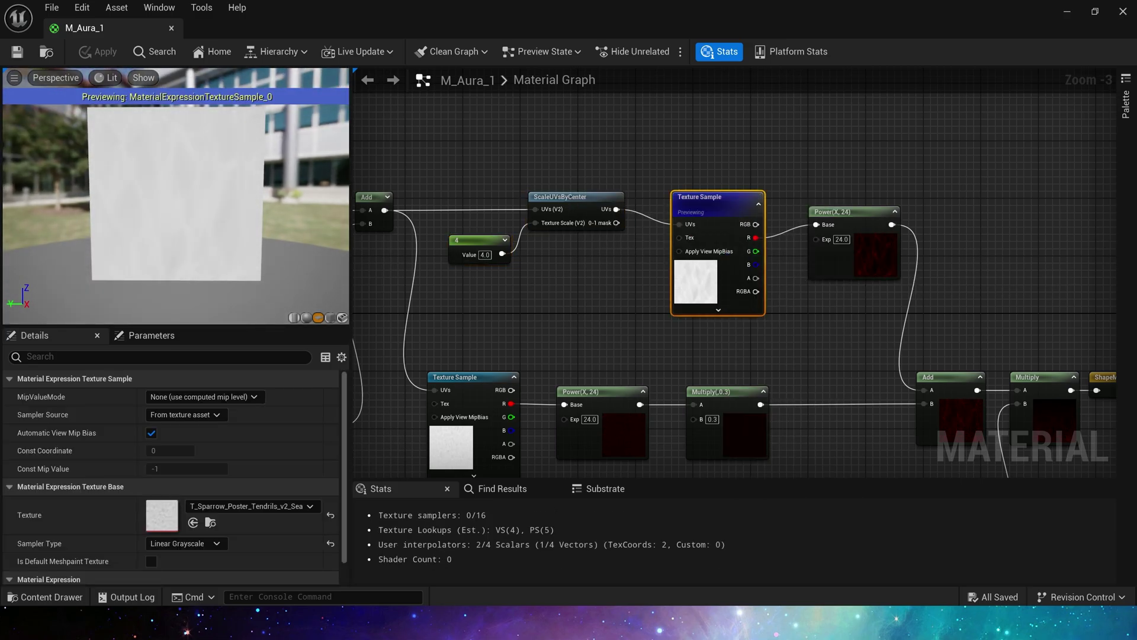
pyautogui.click(895, 242)
pyautogui.press('space')
pyautogui.moveTo(530, 236); pyautogui.dragTo(547, 176, button='right')
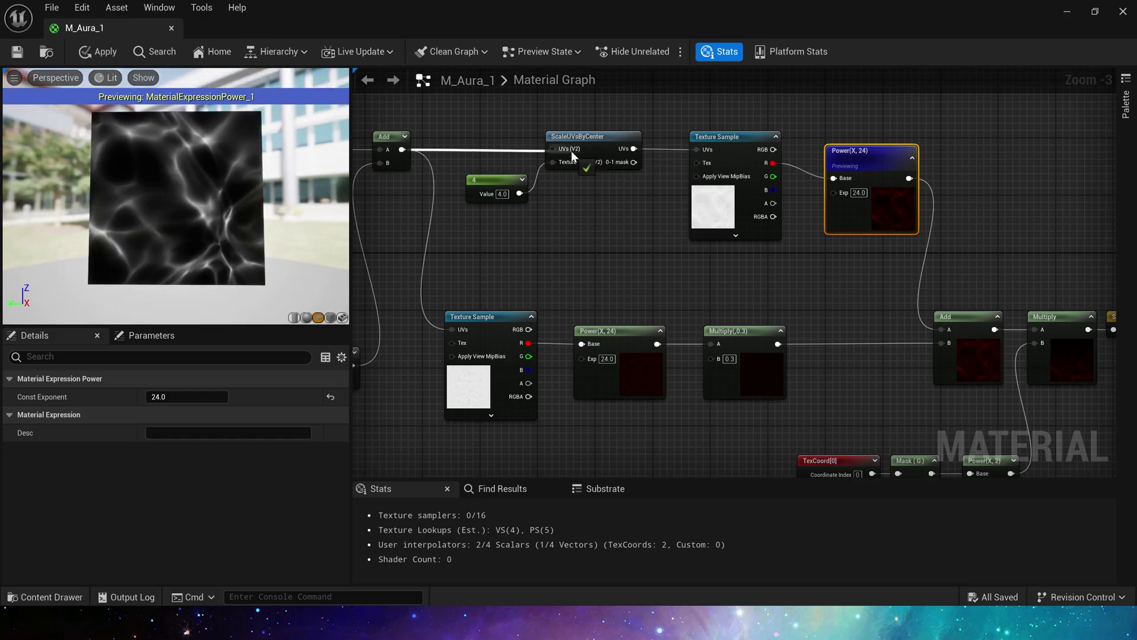
# Reattach the Add output to the UVs input of ScaleUVsByCenter, and preview the lower Power(X, 24) node
pyautogui.moveTo(572, 155); pyautogui.dragTo(574, 154)
pyautogui.moveTo(641, 279); pyautogui.dragTo(645, 236, button='right')
pyautogui.moveTo(431, 244); pyautogui.dragTo(815, 435)
pyautogui.moveTo(486, 274)
pyautogui.mouseDown()
pyautogui.moveTo(515, 274)
pyautogui.moveTo(499, 274)
pyautogui.mouseUp()
pyautogui.click(699, 385)
pyautogui.moveTo(858, 415); pyautogui.dragTo(786, 415)
pyautogui.click(708, 373)
pyautogui.rightClick(624, 289)
pyautogui.click(680, 321)
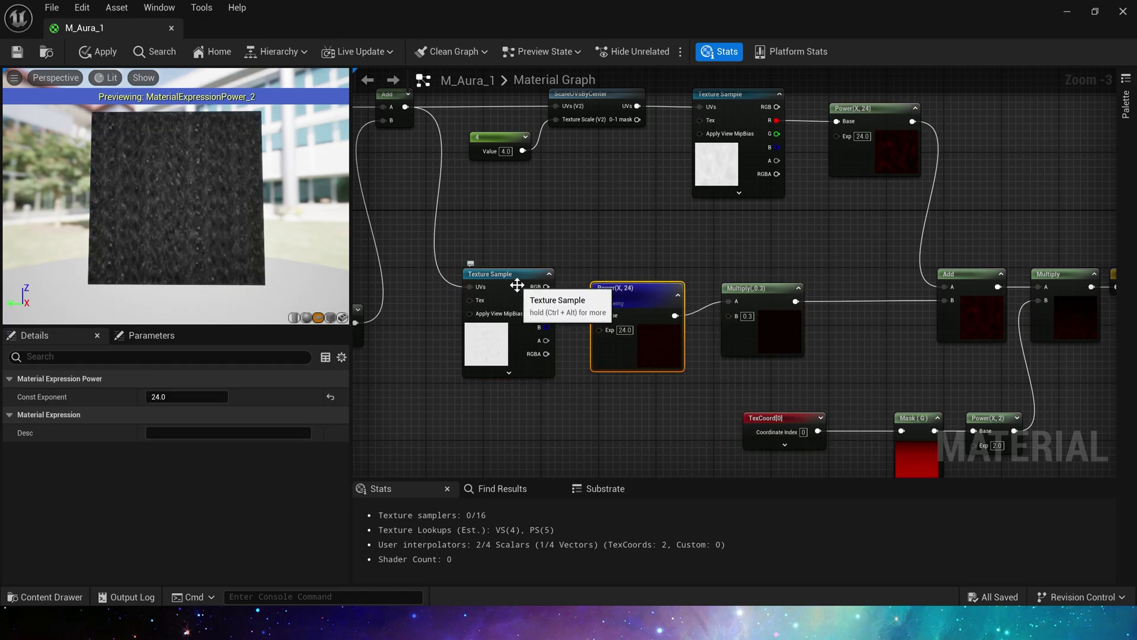
# Reconnect the Add output to the UVs input of the lower Texture Sample
pyautogui.moveTo(394, 95); pyautogui.dragTo(406, 133)
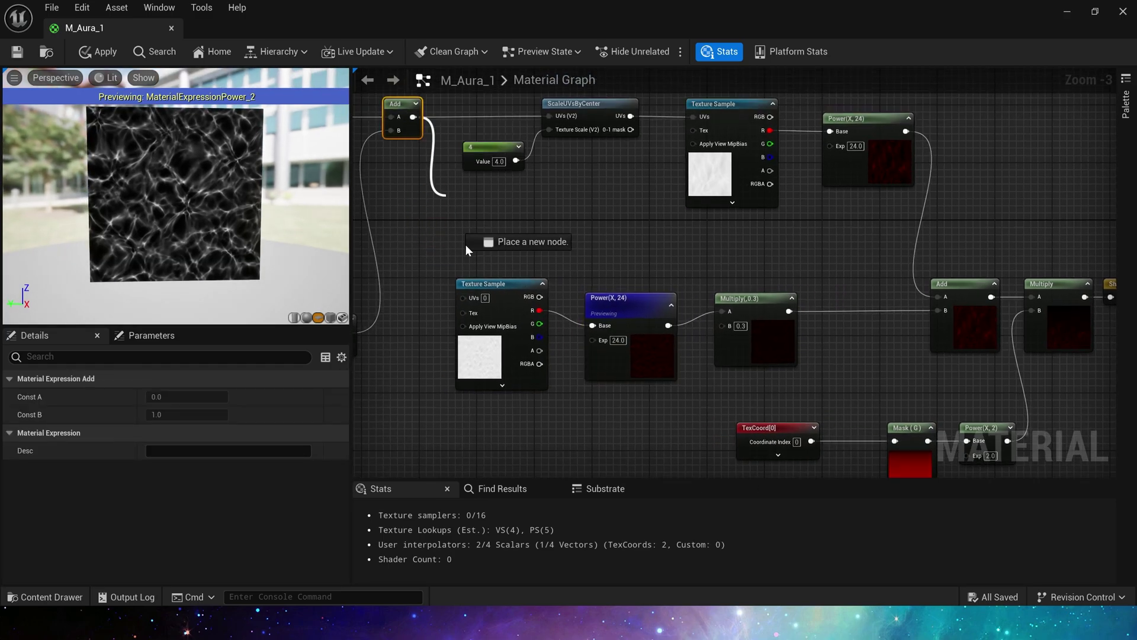
pyautogui.moveTo(466, 244); pyautogui.dragTo(464, 298)
pyautogui.moveTo(736, 276); pyautogui.dragTo(577, 256, button='right')
pyautogui.click(577, 256)
# Examine how the lower Power and Multiply(,0.3) branch is added to the upper branch before the ShapeMask
pyautogui.moveTo(577, 256); pyautogui.dragTo(652, 296)
pyautogui.press('Down')
pyautogui.press('Down')
pyautogui.press('Down')
pyautogui.press('Up')
pyautogui.click(626, 247)
pyautogui.moveTo(628, 246); pyautogui.dragTo(503, 337)
pyautogui.rightClick(606, 297)
pyautogui.click(681, 249)
pyautogui.moveTo(788, 91); pyautogui.dragTo(701, 120, button='right')
pyautogui.moveTo(703, 119); pyautogui.dragTo(598, 216)
pyautogui.moveTo(711, 267); pyautogui.dragTo(662, 196, button='right')
pyautogui.moveTo(705, 199); pyautogui.dragTo(641, 305)
pyautogui.click(641, 305)
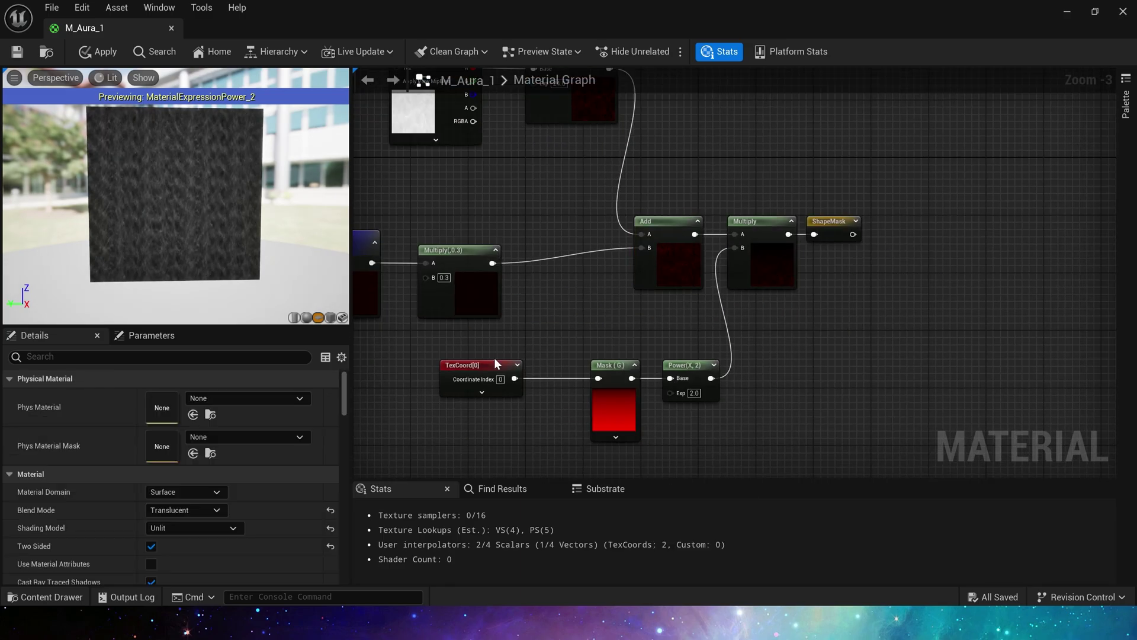
# Examine the vertical gradient mask built from the TexCoord, Mask ( G ) and Power(X, 2) nodes
pyautogui.moveTo(495, 363); pyautogui.dragTo(538, 363)
pyautogui.click(563, 400)
pyautogui.moveTo(617, 393); pyautogui.dragTo(600, 312, button='right')
pyautogui.moveTo(732, 245); pyautogui.dragTo(705, 291, button='right')
# Preview the Multiply node that applies the gradient mask, and shift the ShapeMask reroute slightly away from it
pyautogui.rightClick(716, 196)
pyautogui.click(750, 228)
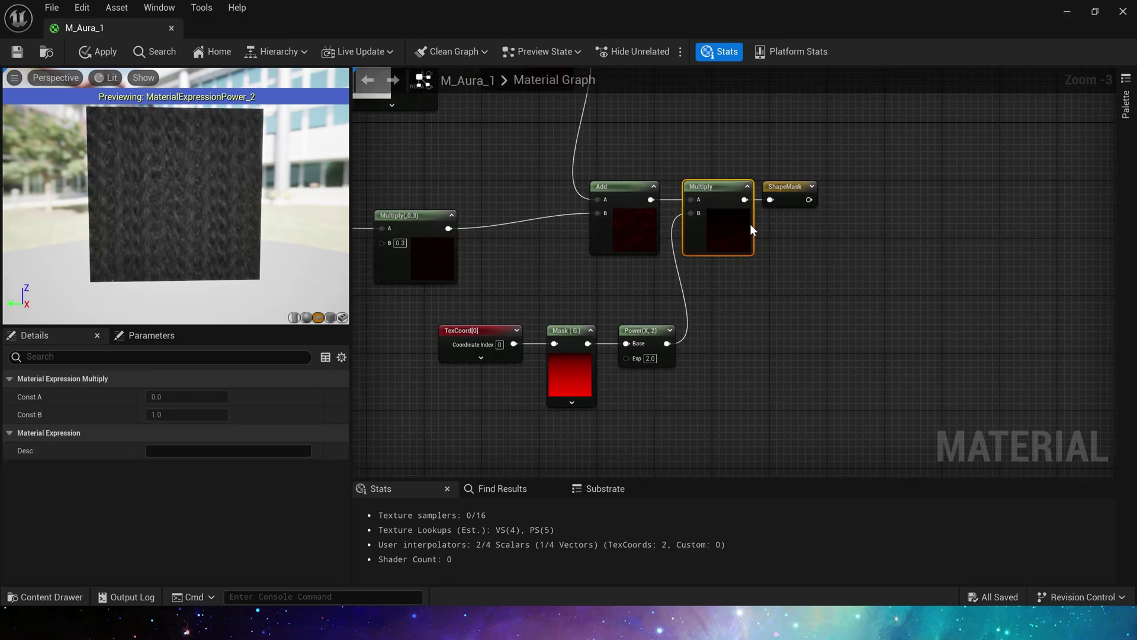
pyautogui.moveTo(785, 187); pyautogui.dragTo(848, 193)
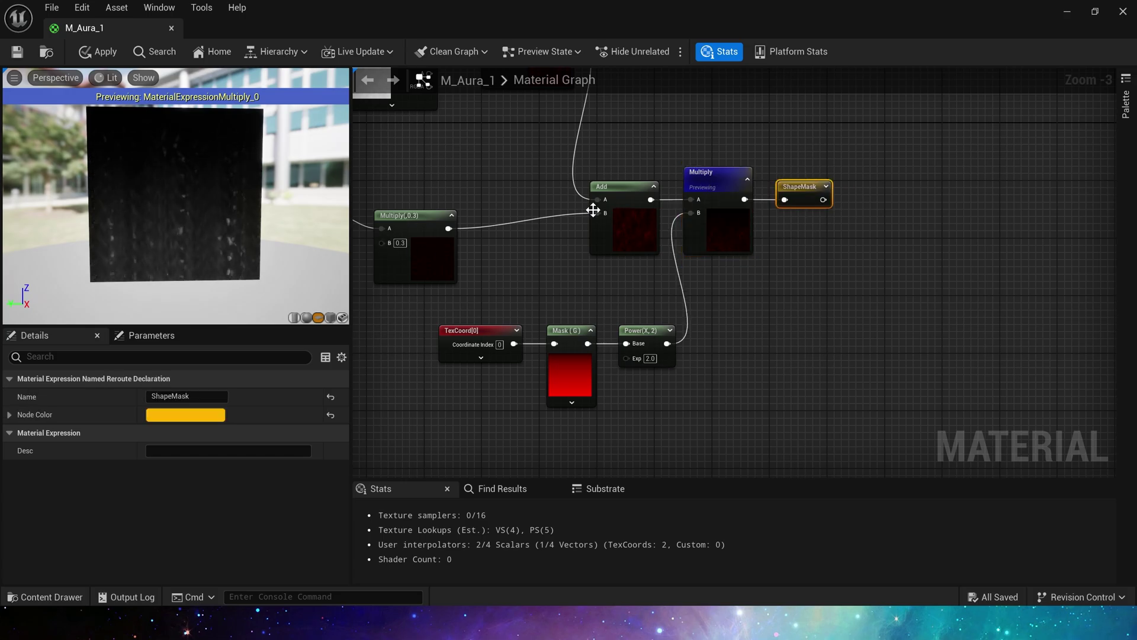
# Set the default G value of the Dynamic Parameter node driving the PanSpeed Multiply to 0 and enlarge the material preview
pyautogui.moveTo(493, 199); pyautogui.dragTo(727, 243, button='right')
pyautogui.scroll(-2, 727, 243)
pyautogui.moveTo(419, 183); pyautogui.dragTo(713, 250, button='right')
pyautogui.scroll(2, 477, 255)
pyautogui.click(441, 284)
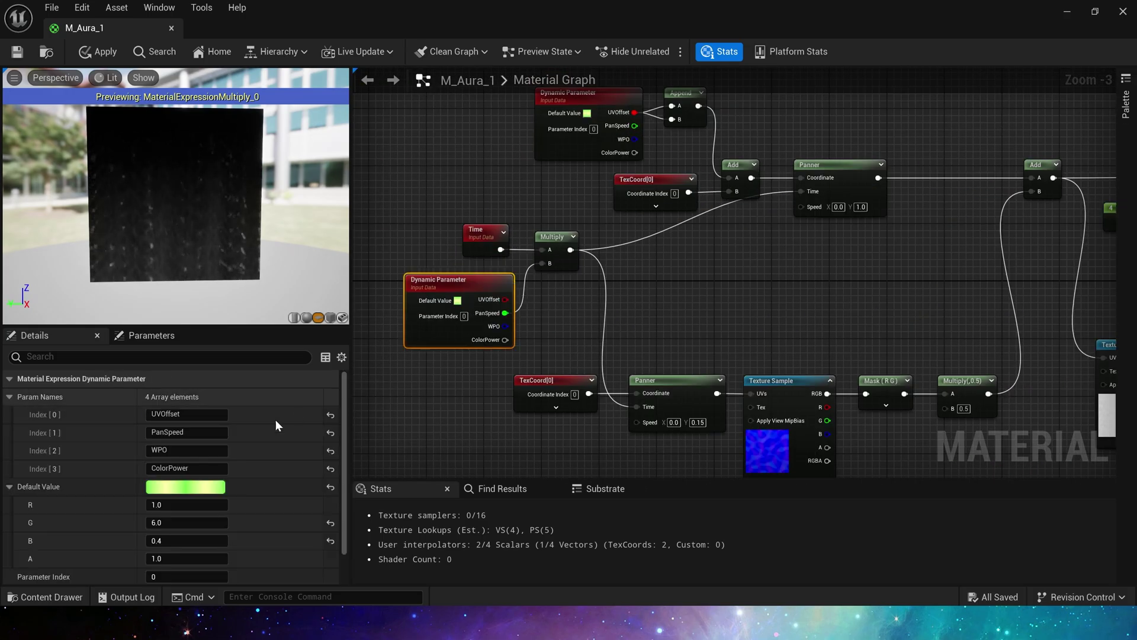
pyautogui.write('0')
pyautogui.press('Return')
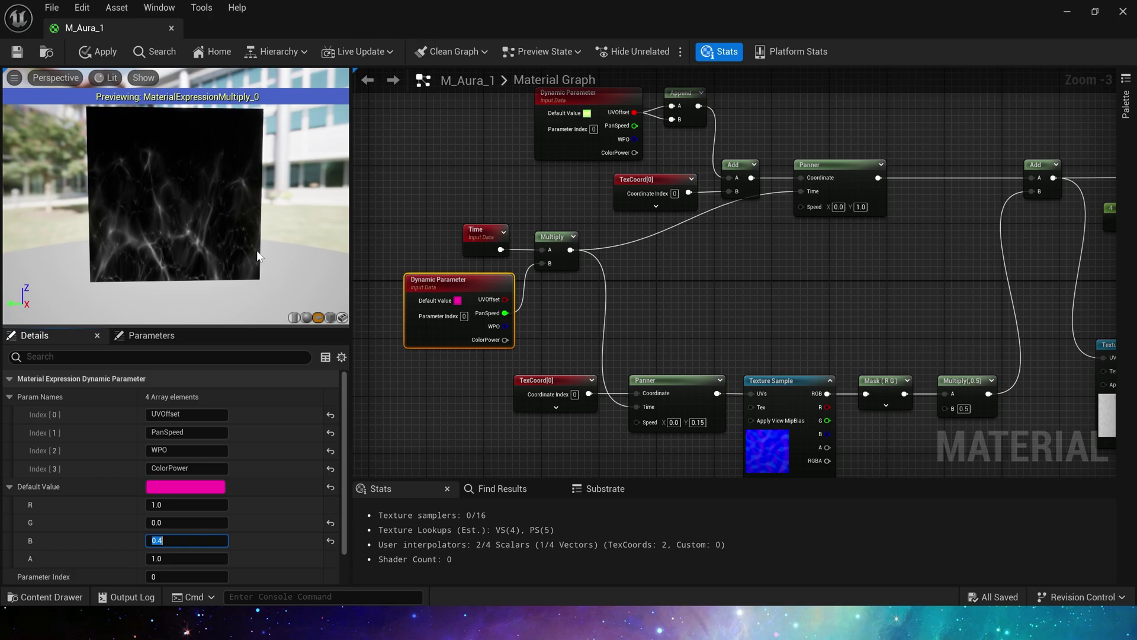
pyautogui.scroll(3, 194, 208)
pyautogui.moveTo(197, 228); pyautogui.dragTo(255, 218)
# Examine the shape branch through to its final Multiply node and the ShapeMask reroute
pyautogui.scroll(-1, 1019, 292)
pyautogui.moveTo(1019, 292); pyautogui.dragTo(368, 143, button='right')
pyautogui.scroll(-1, 610, 301)
pyautogui.click(610, 300)
pyautogui.moveTo(483, 340); pyautogui.dragTo(686, 385, button='right')
pyautogui.scroll(2, 703, 193)
pyautogui.scroll(1, 702, 193)
pyautogui.click(695, 250)
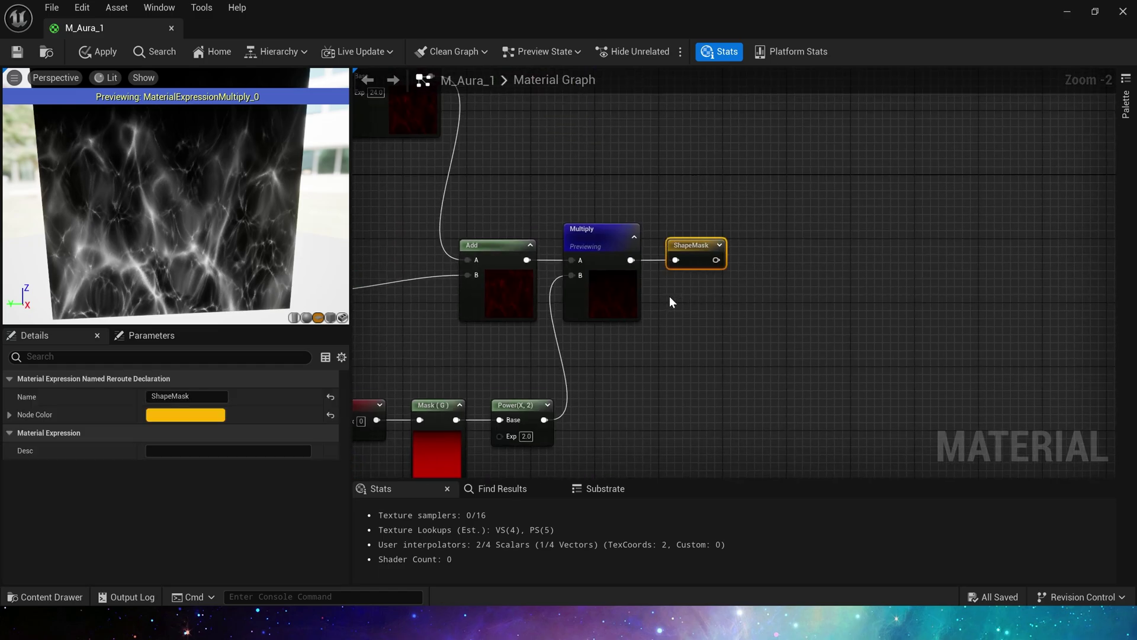
# Examine the whole node group that feeds the WPO reroute
pyautogui.moveTo(670, 296); pyautogui.dragTo(861, 158, button='right')
pyautogui.click(791, 114)
pyautogui.moveTo(955, 226); pyautogui.dragTo(958, 235)
pyautogui.click(876, 261)
pyautogui.moveTo(742, 289)
pyautogui.mouseDown(button='right')
pyautogui.moveTo(801, 251)
pyautogui.moveTo(794, 291)
pyautogui.mouseUp(button='right')
pyautogui.moveTo(563, 244); pyautogui.dragTo(577, 183, button='right')
pyautogui.scroll(-1, 576, 183)
pyautogui.moveTo(420, 107); pyautogui.dragTo(906, 418)
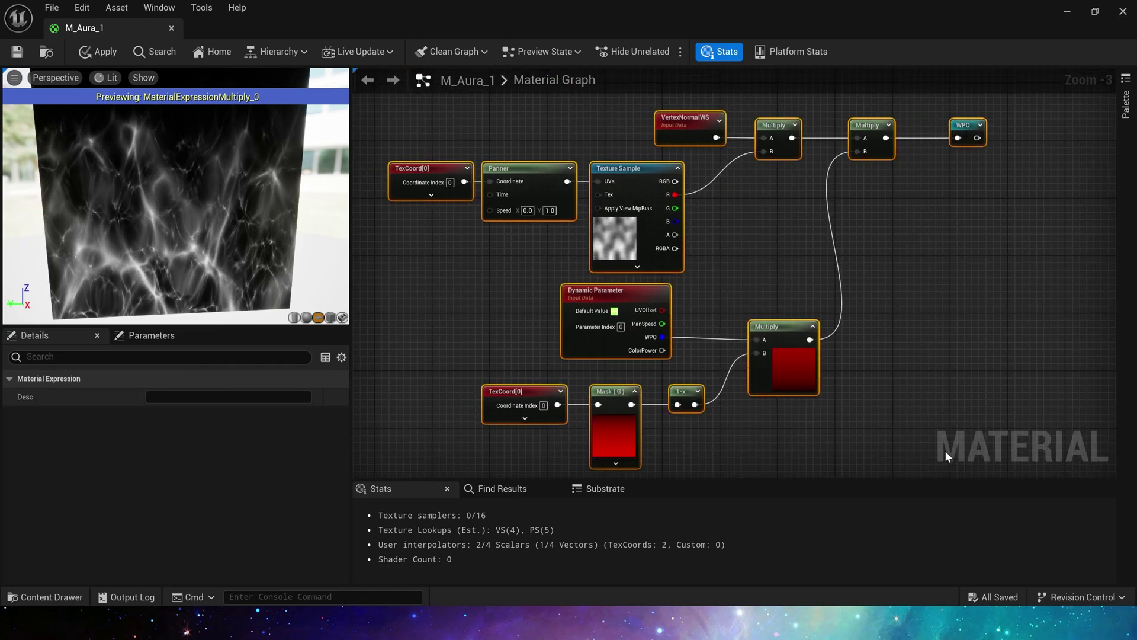
pyautogui.click(883, 373)
pyautogui.moveTo(831, 346); pyautogui.dragTo(548, 404)
pyautogui.click(705, 293)
pyautogui.moveTo(703, 261); pyautogui.dragTo(681, 327, button='right')
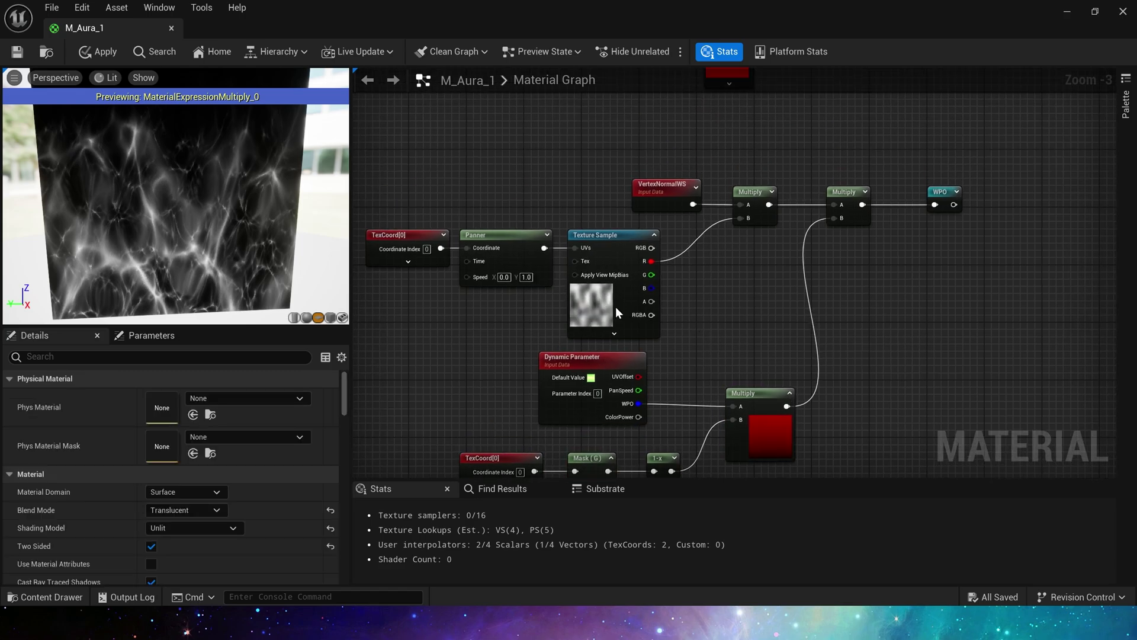
# Examine how the panned noise Texture Sample and VertexNormalWS are multiplied together in the WPO group
pyautogui.click(616, 307)
pyautogui.moveTo(380, 202); pyautogui.dragTo(536, 290)
pyautogui.click(598, 202)
pyautogui.moveTo(627, 148); pyautogui.dragTo(708, 216)
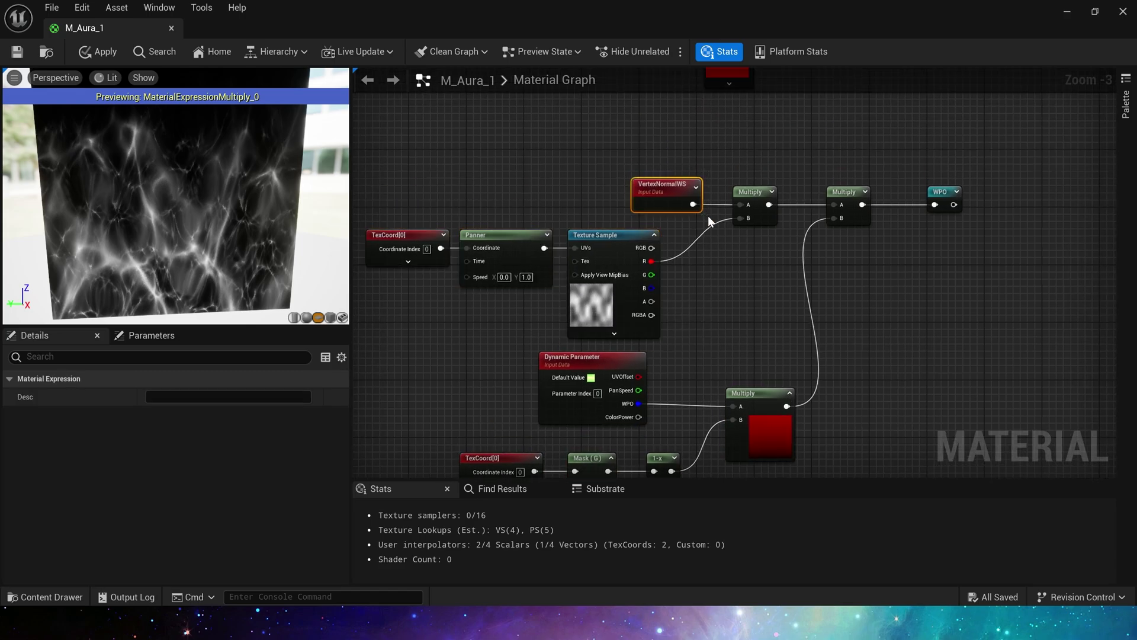
pyautogui.click(633, 132)
pyautogui.moveTo(442, 194); pyautogui.dragTo(551, 272)
pyautogui.click(671, 220)
pyautogui.moveTo(671, 220); pyautogui.dragTo(590, 199, button='right')
pyautogui.click(763, 172)
pyautogui.moveTo(767, 358); pyautogui.dragTo(828, 236, button='right')
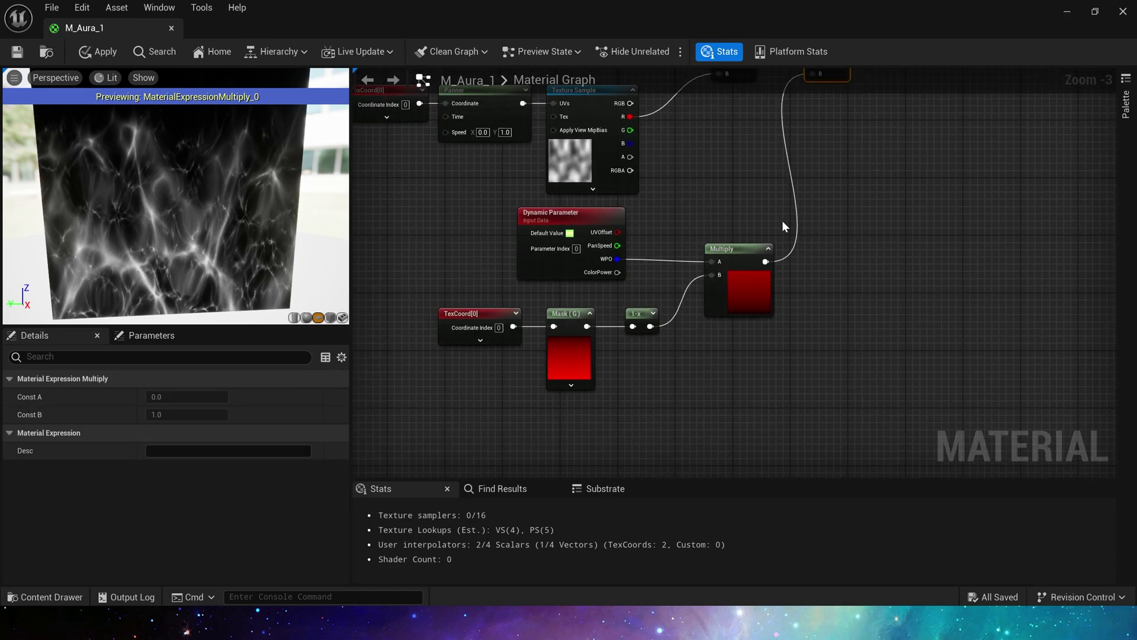
# Examine the WPO strength branch combining the Dynamic Parameter with the inverted Mask ( G ) gradient
pyautogui.moveTo(782, 222); pyautogui.dragTo(435, 410)
pyautogui.moveTo(735, 195); pyautogui.dragTo(686, 346, button='right')
pyautogui.click(635, 298)
pyautogui.moveTo(635, 298); pyautogui.dragTo(704, 202, button='right')
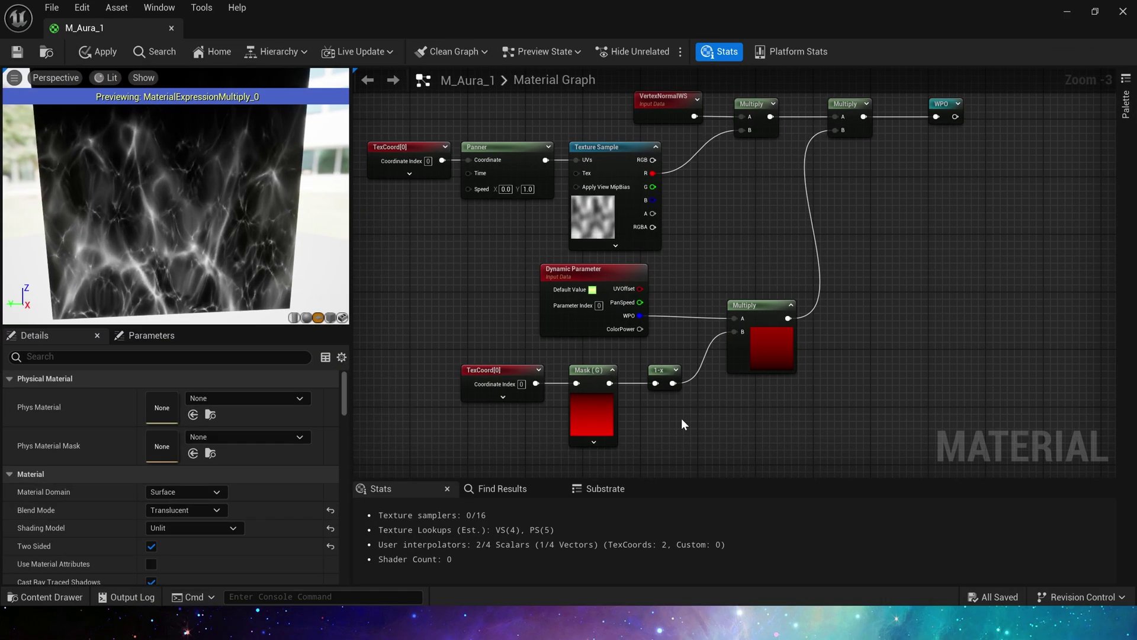
# Examine the M_Aura_1 output node's connections, including the 0.5,0.5,1 constant into Normal and WPO into World Position Offset
pyautogui.scroll(3, 681, 419)
pyautogui.scroll(-2, 654, 360)
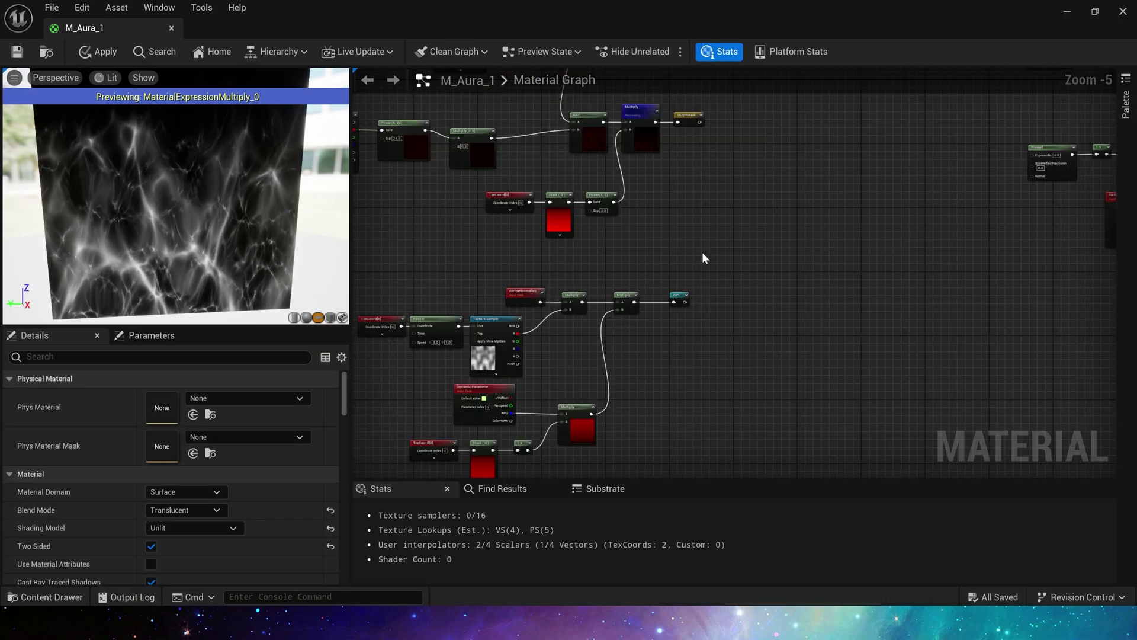
pyautogui.click(679, 295)
pyautogui.click(797, 216)
pyautogui.moveTo(796, 216); pyautogui.dragTo(438, 473, button='right')
pyautogui.moveTo(594, 381); pyautogui.dragTo(275, 282, button='right')
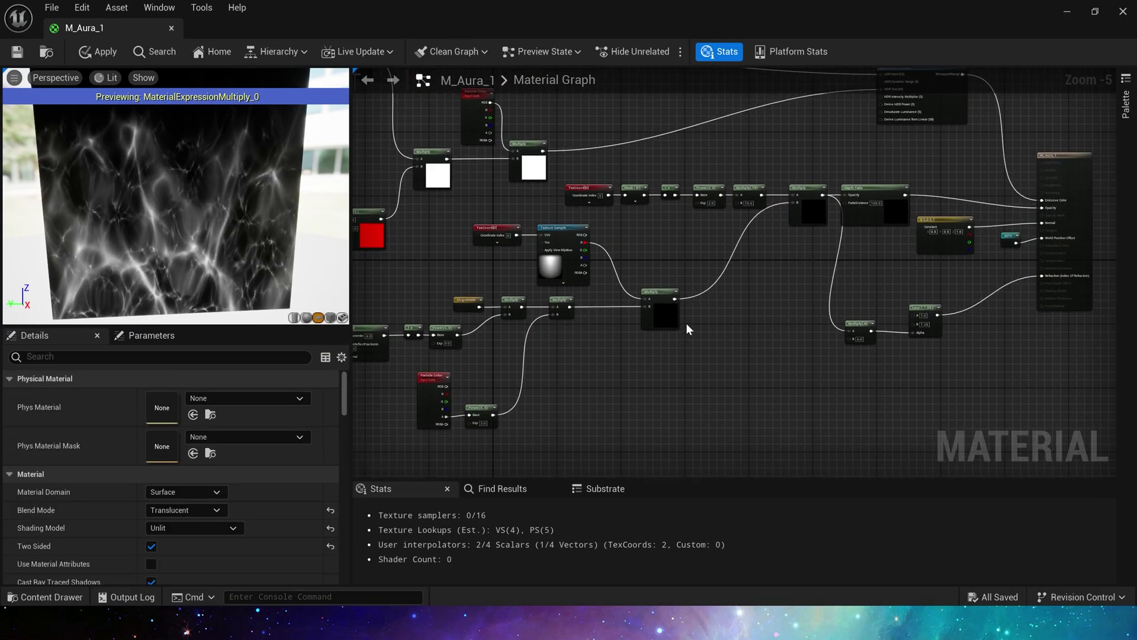
pyautogui.scroll(4, 970, 262)
pyautogui.moveTo(969, 262); pyautogui.dragTo(698, 325, button='right')
pyautogui.scroll(-1, 524, 313)
pyautogui.moveTo(524, 313); pyautogui.dragTo(979, 330, button='right')
pyautogui.scroll(-1, 820, 294)
pyautogui.moveTo(613, 319); pyautogui.dragTo(191, 312, button='right')
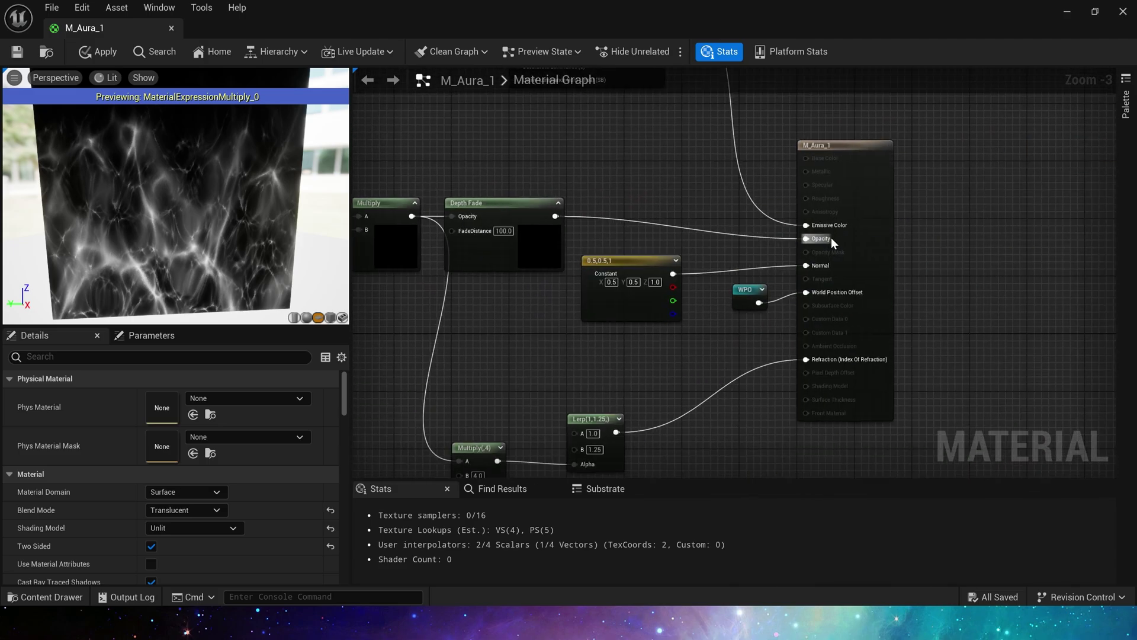
pyautogui.click(669, 250)
pyautogui.click(702, 343)
pyautogui.click(744, 305)
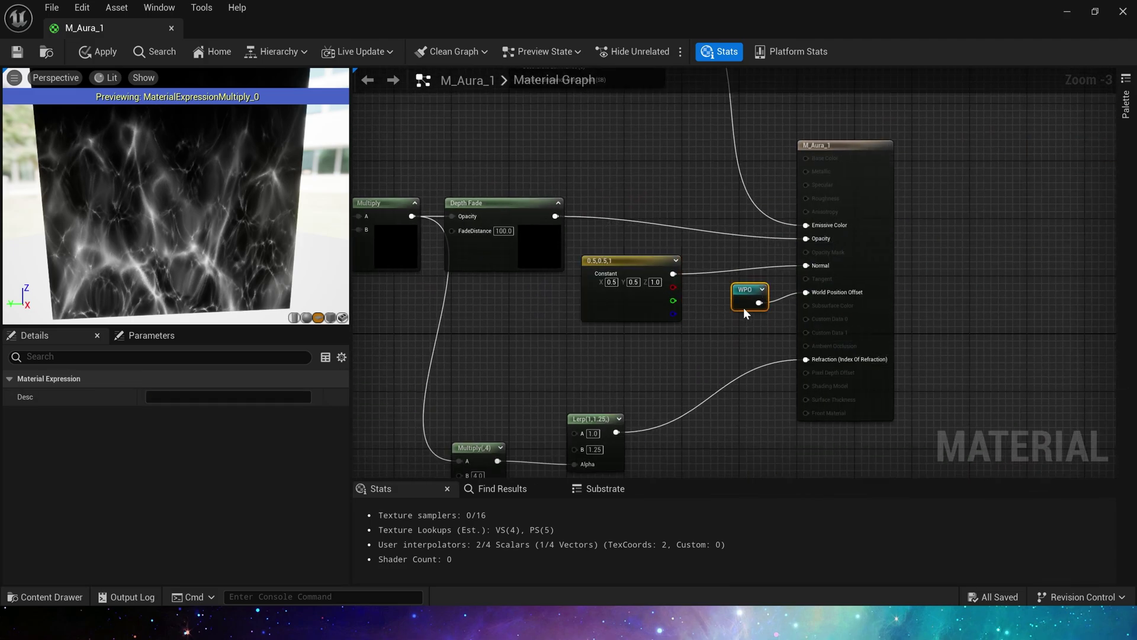
pyautogui.click(684, 357)
# Examine the start of the opacity branch, where ShapeMask meets the Fresnel, 1-x and Power(X, 3) nodes
pyautogui.moveTo(663, 358); pyautogui.dragTo(1088, 374, button='right')
pyautogui.moveTo(542, 364); pyautogui.dragTo(844, 364, button='right')
pyautogui.moveTo(728, 353); pyautogui.dragTo(1045, 263, button='right')
pyautogui.scroll(-2, 959, 321)
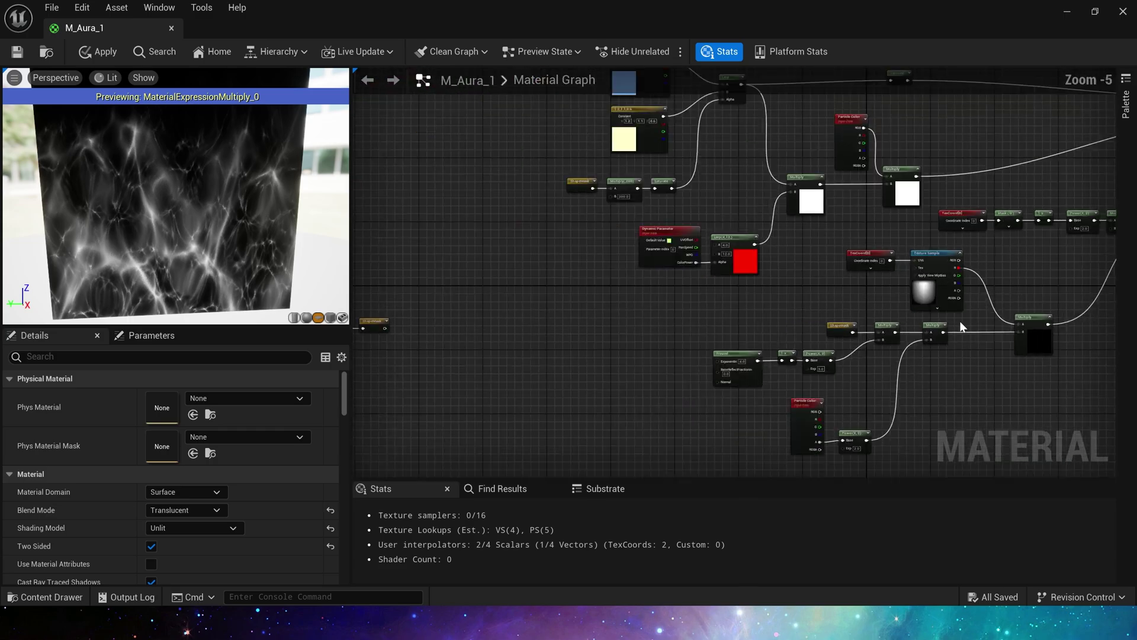
pyautogui.scroll(2, 883, 320)
pyautogui.moveTo(875, 319); pyautogui.dragTo(698, 194, button='right')
pyautogui.moveTo(461, 189); pyautogui.dragTo(598, 297)
pyautogui.moveTo(975, 439); pyautogui.dragTo(975, 439)
pyautogui.click(751, 310)
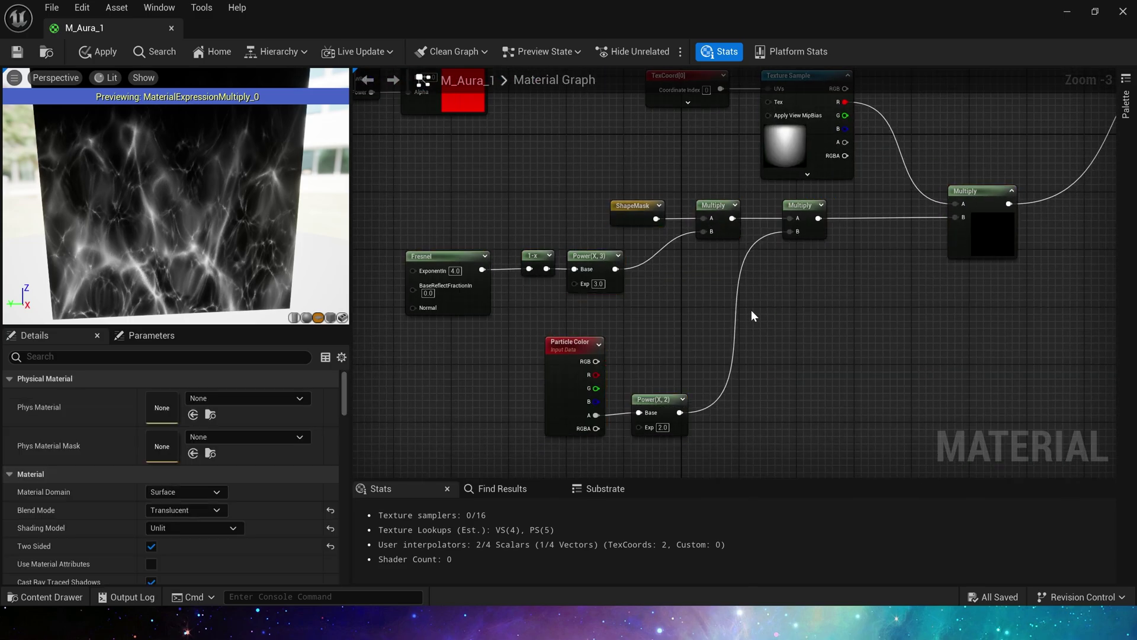
# Preview the ShapeMask reroute in the opacity branch and nudge the Fresnel node closer to the 1-x node
pyautogui.moveTo(671, 243); pyautogui.dragTo(671, 243)
pyautogui.rightClick(631, 211)
pyautogui.click(693, 267)
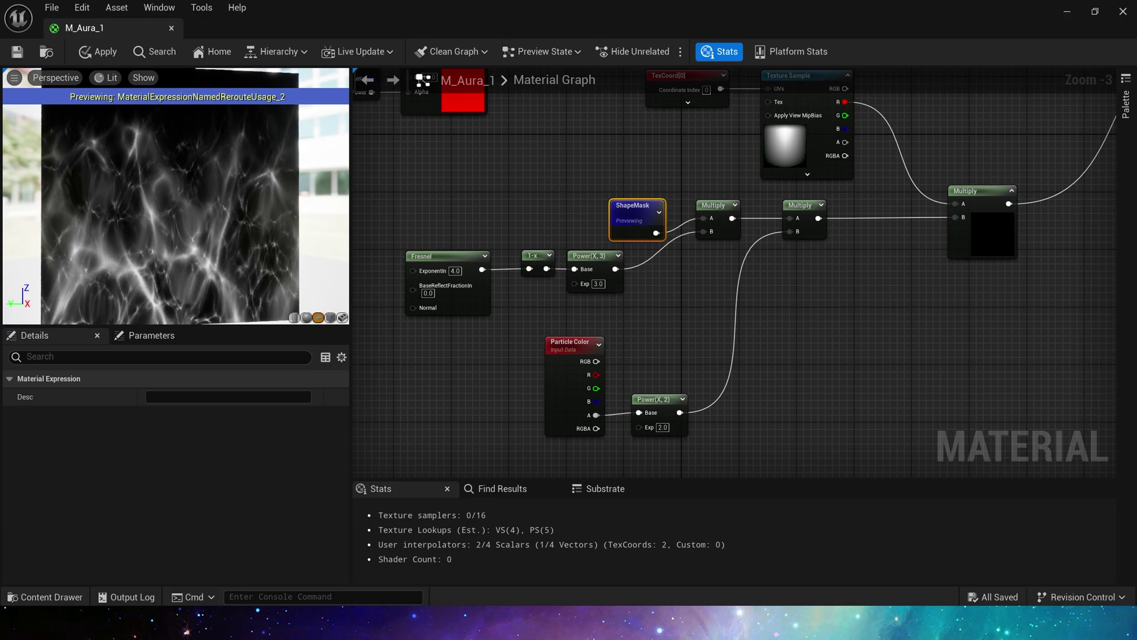
pyautogui.moveTo(439, 256); pyautogui.dragTo(447, 255)
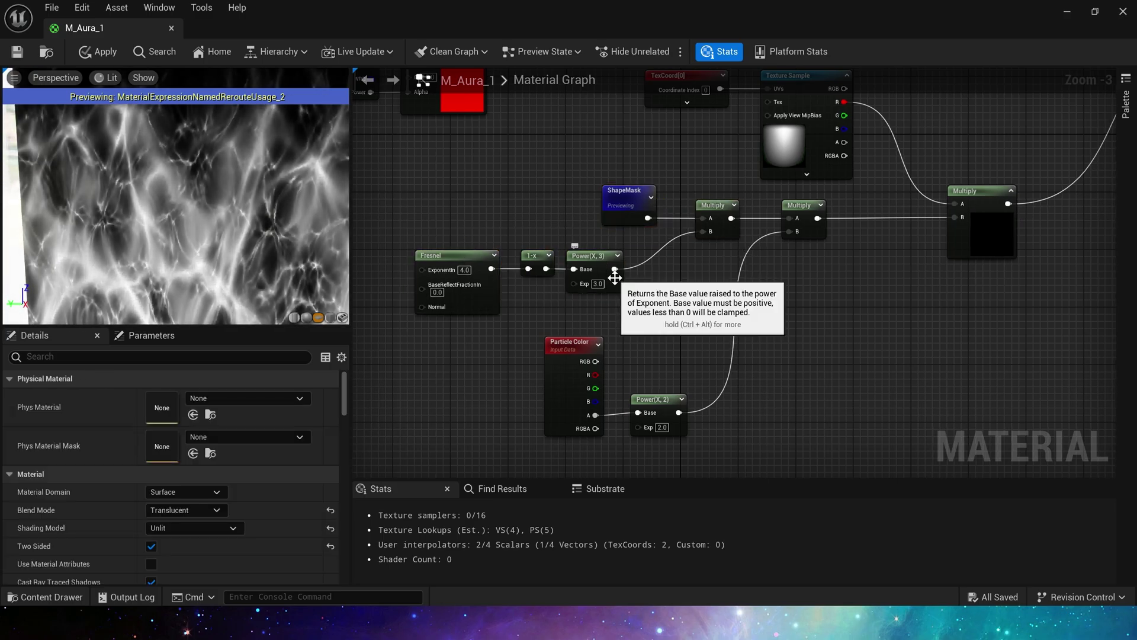
# Examine how Particle Color alpha passes through Power(X, 2) into the second Multiply of the opacity branch
pyautogui.moveTo(693, 299); pyautogui.dragTo(603, 268, button='right')
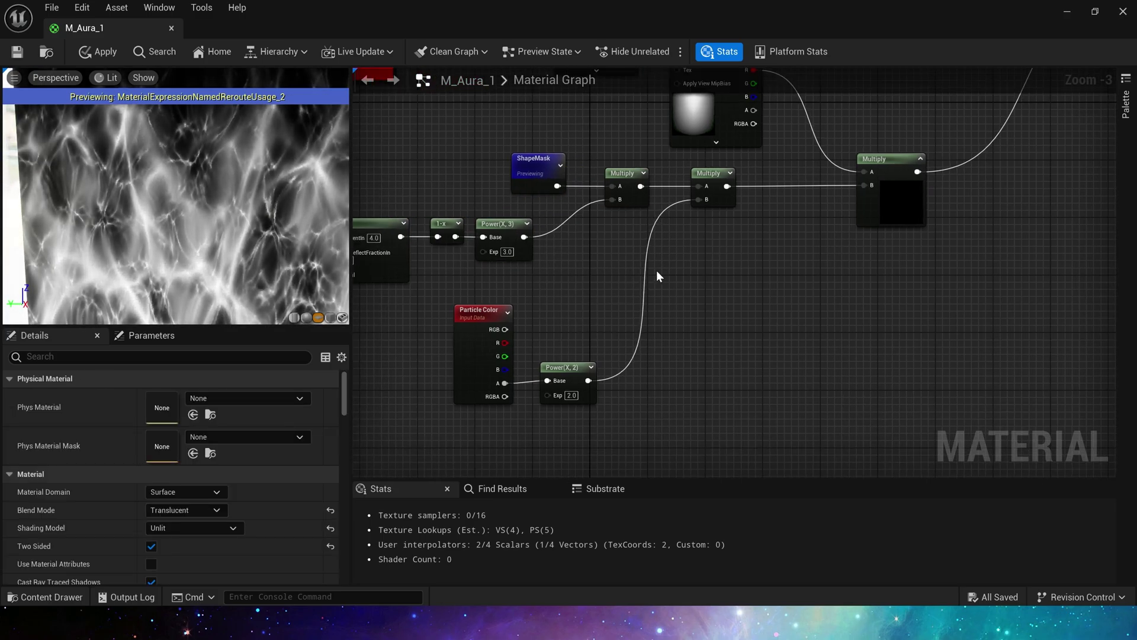
pyautogui.moveTo(704, 220); pyautogui.dragTo(698, 221)
pyautogui.moveTo(634, 291); pyautogui.dragTo(479, 412)
pyautogui.click(610, 360)
pyautogui.moveTo(549, 369); pyautogui.dragTo(583, 368)
pyautogui.click(603, 313)
pyautogui.click(709, 180)
pyautogui.moveTo(615, 282); pyautogui.dragTo(475, 412)
pyautogui.click(616, 320)
# Examine the T_Spline_Gradient Texture Sample that is multiplied with the opacity mask
pyautogui.moveTo(810, 160); pyautogui.dragTo(636, 303, button='right')
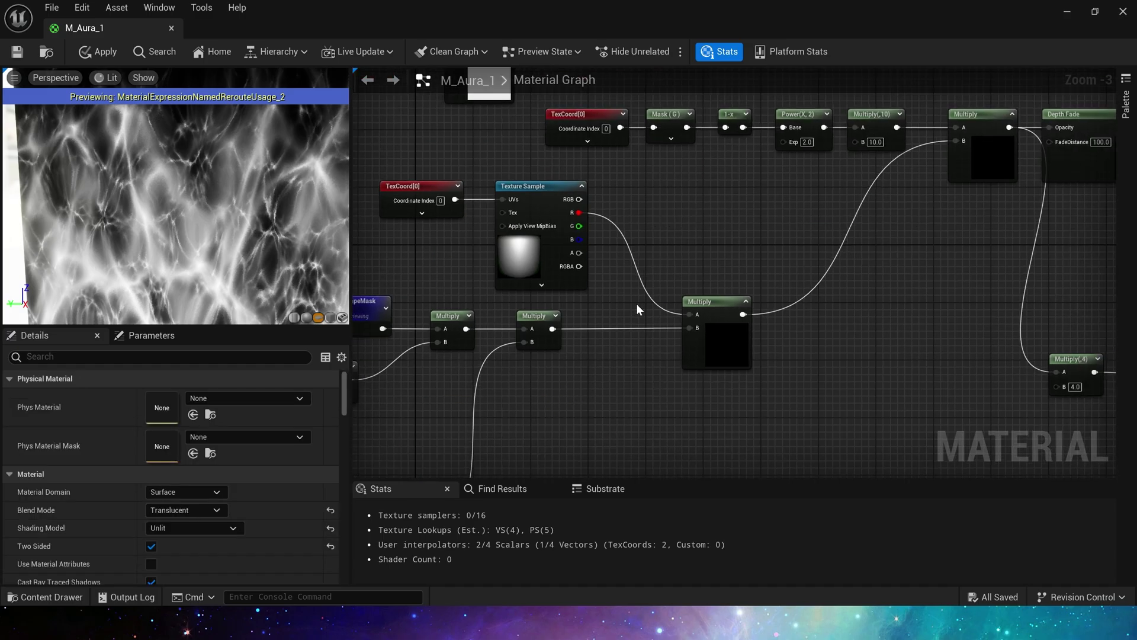
pyautogui.moveTo(731, 399); pyautogui.dragTo(741, 397)
pyautogui.moveTo(740, 397); pyautogui.dragTo(771, 429, button='right')
pyautogui.moveTo(431, 193); pyautogui.dragTo(638, 305)
pyautogui.click(620, 266)
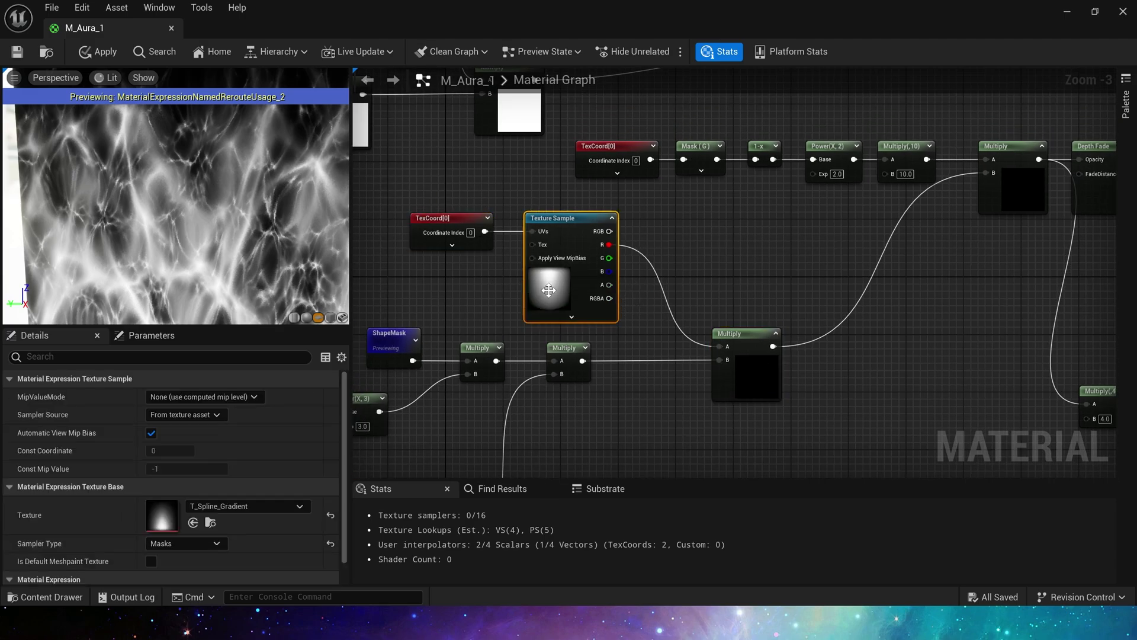
pyautogui.moveTo(762, 253); pyautogui.dragTo(659, 282, button='right')
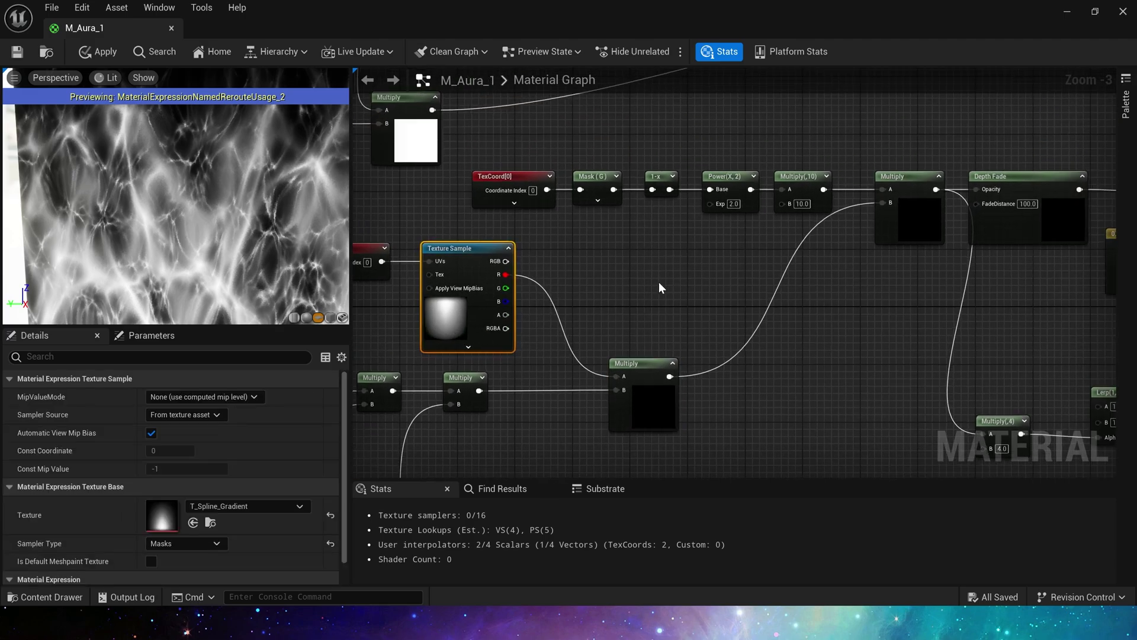
pyautogui.click(659, 282)
# Expand the thumbnail of the Multiply(,10) node and shift its TexCoord-to-Multiply gradient chain slightly up and away from Multiply
pyautogui.moveTo(736, 274); pyautogui.dragTo(705, 321, button='right')
pyautogui.click(792, 222)
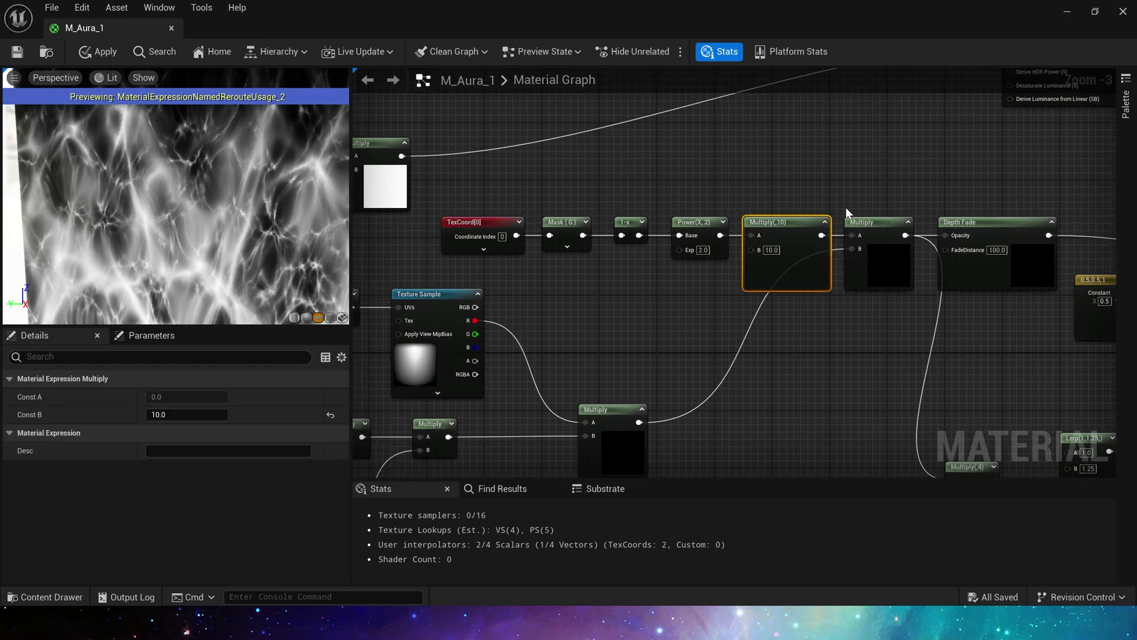
pyautogui.moveTo(492, 192); pyautogui.dragTo(762, 267)
pyautogui.click(677, 288)
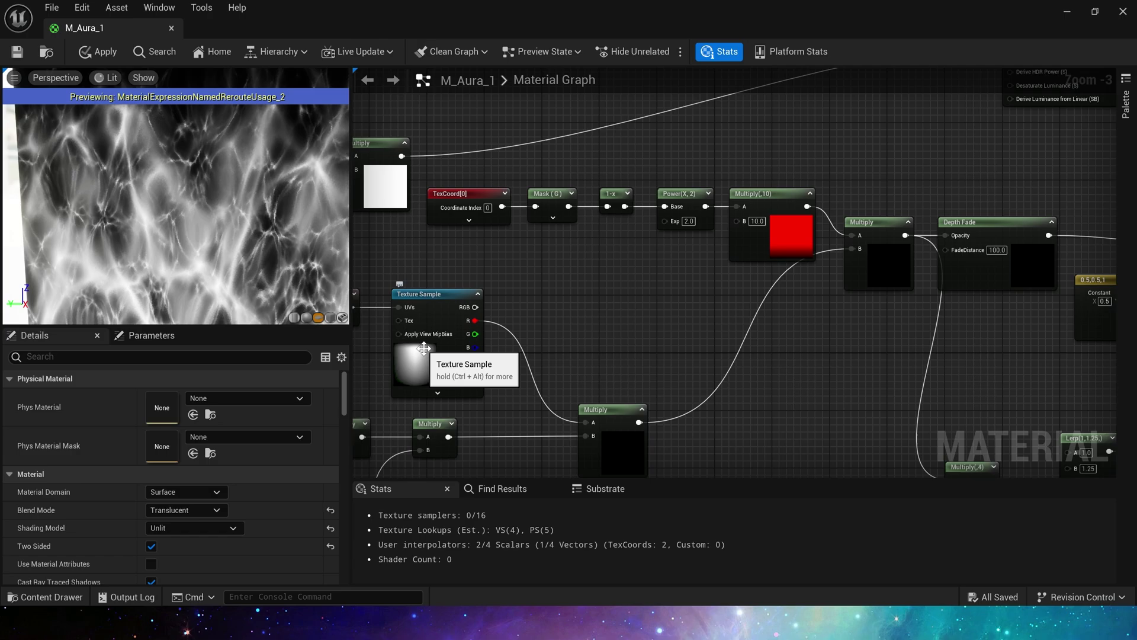
# Preview the final opacity Multiply node and move the Depth Fade node slightly farther away from it
pyautogui.moveTo(807, 312); pyautogui.dragTo(722, 285, button='right')
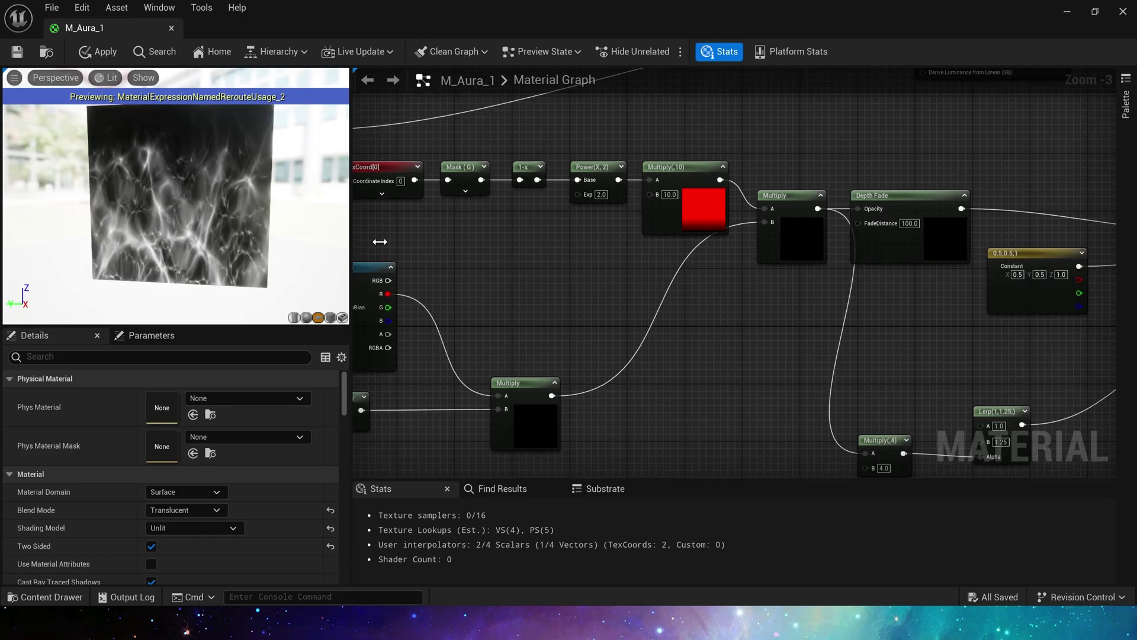
pyautogui.rightClick(815, 205)
pyautogui.click(829, 224)
pyautogui.scroll(4, 236, 152)
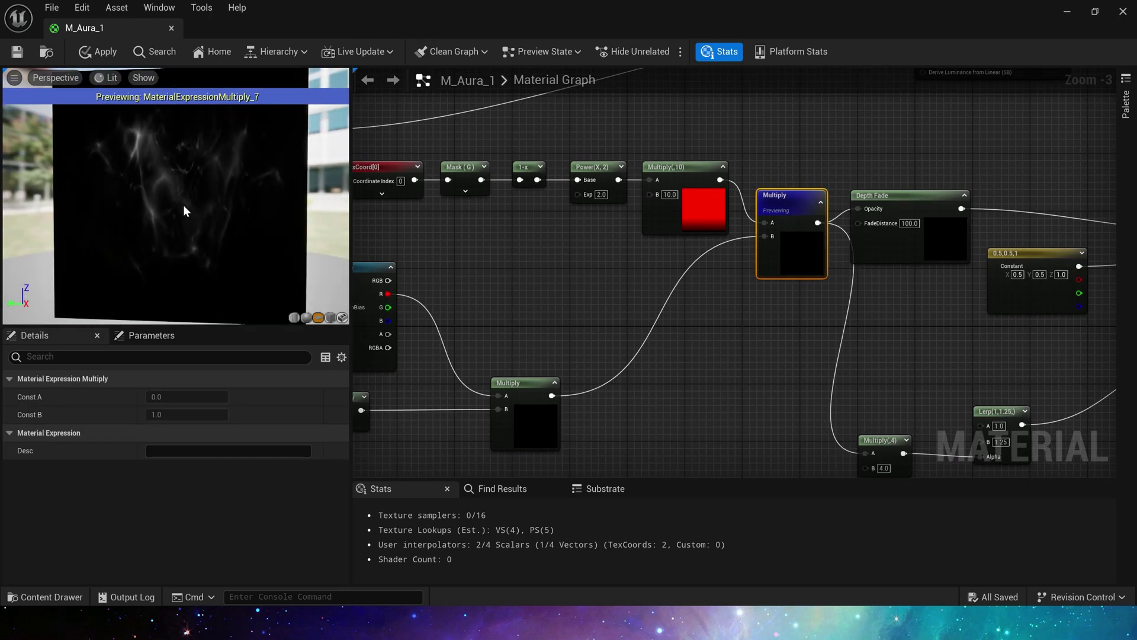
pyautogui.moveTo(719, 300); pyautogui.dragTo(583, 321, button='right')
pyautogui.click(585, 308)
pyautogui.moveTo(773, 225); pyautogui.dragTo(820, 198)
# Follow the opacity output toward refraction and preview the Multiply(,4) node
pyautogui.moveTo(1081, 273); pyautogui.dragTo(972, 200, button='right')
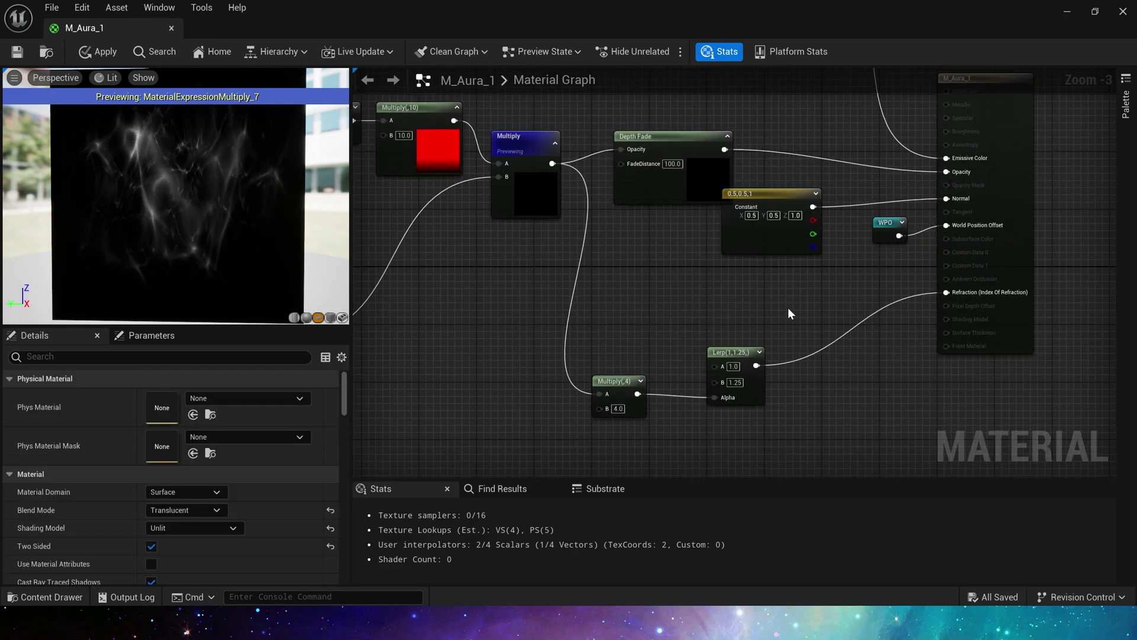
pyautogui.click(617, 402)
pyautogui.click(669, 453)
pyautogui.click(554, 184)
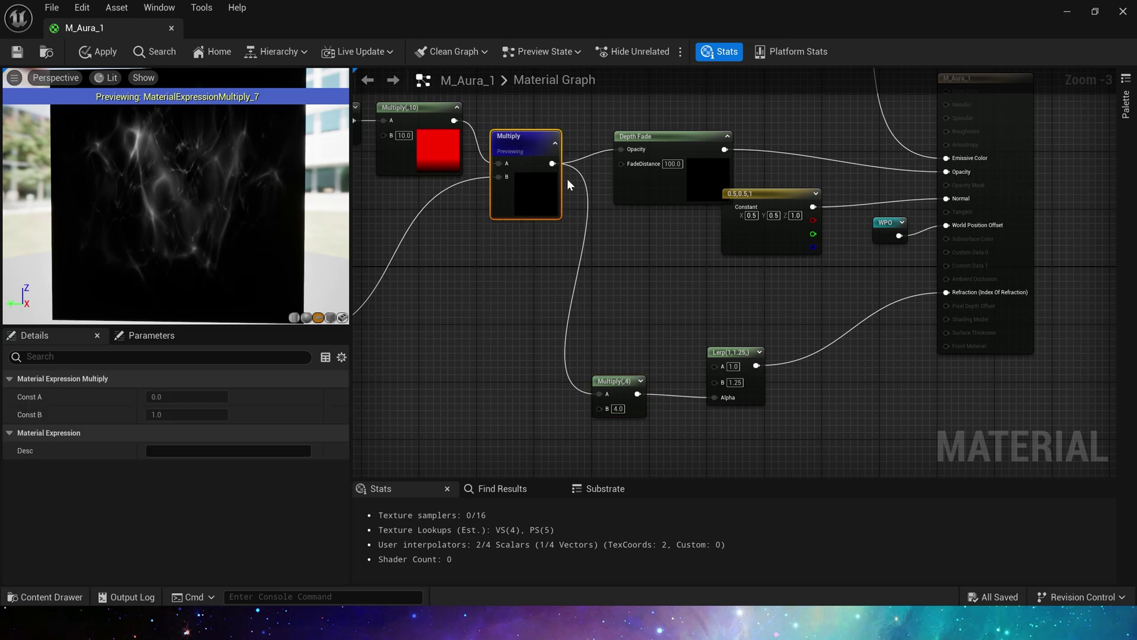
pyautogui.moveTo(611, 337); pyautogui.dragTo(604, 265, button='right')
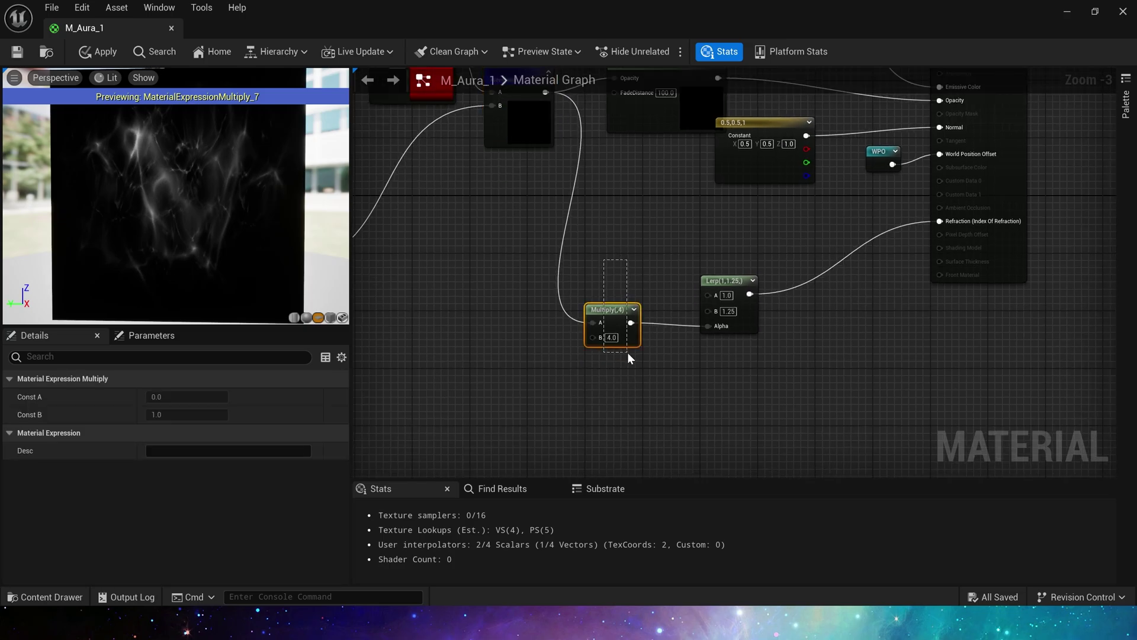
pyautogui.moveTo(604, 260); pyautogui.dragTo(627, 353)
pyautogui.rightClick(598, 300)
pyautogui.rightClick(594, 320)
pyautogui.click(628, 332)
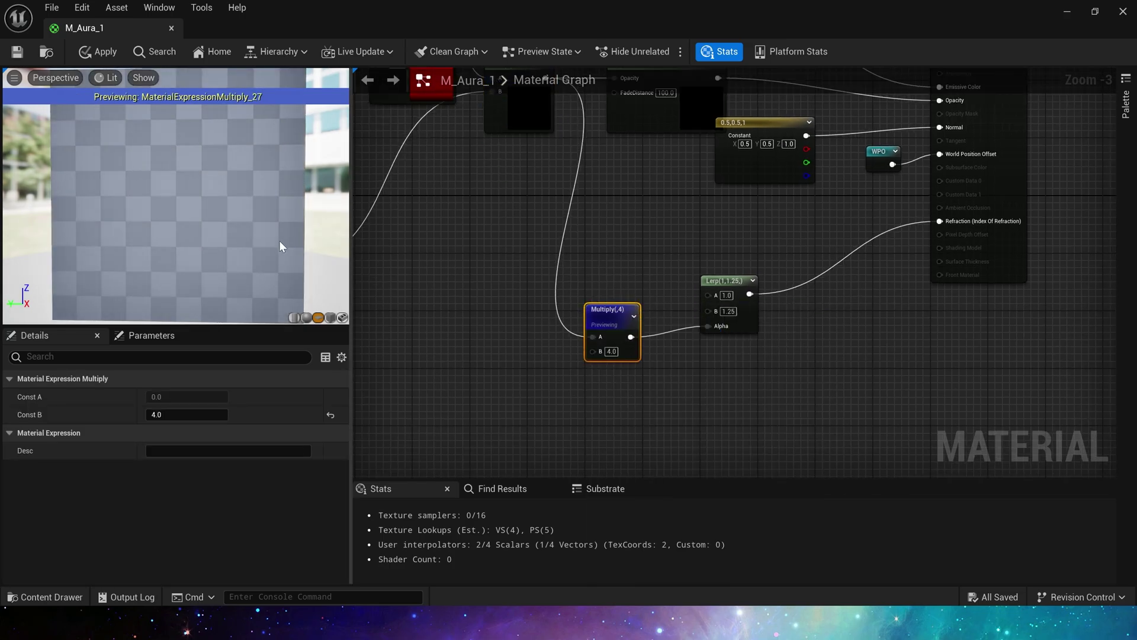
# Examine the Lerp node with constants 1.0 and 1.25 that drives the Refraction input
pyautogui.moveTo(702, 247); pyautogui.dragTo(802, 351)
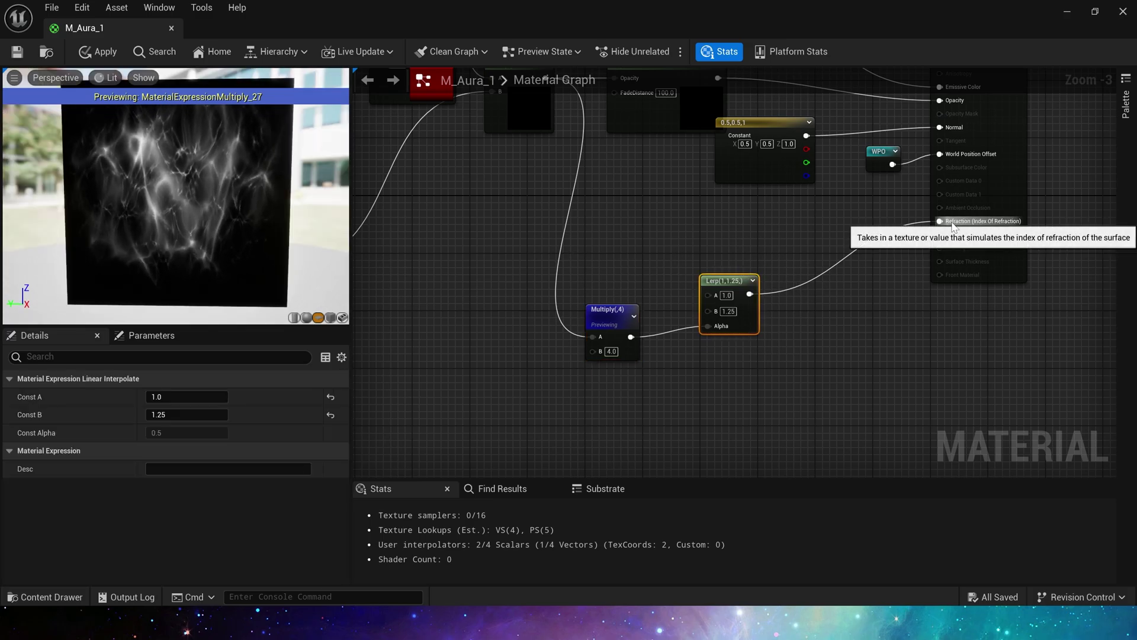
pyautogui.moveTo(672, 223); pyautogui.dragTo(718, 302, button='right')
pyautogui.moveTo(738, 323); pyautogui.dragTo(801, 411)
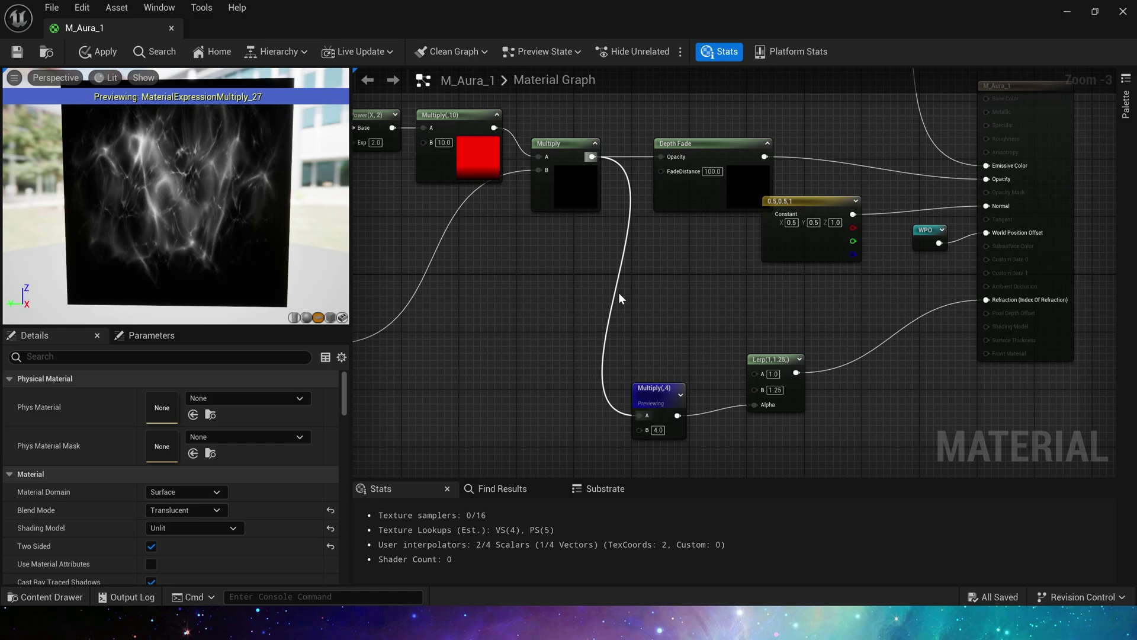
# Examine the emissive colour branch, where the 0.2,0.45,0.9 and 1.2,1.1,0.6 constants are blended by a Lerp
pyautogui.scroll(-1, 618, 292)
pyautogui.moveTo(524, 294); pyautogui.dragTo(802, 301, button='right')
pyautogui.scroll(-1, 802, 300)
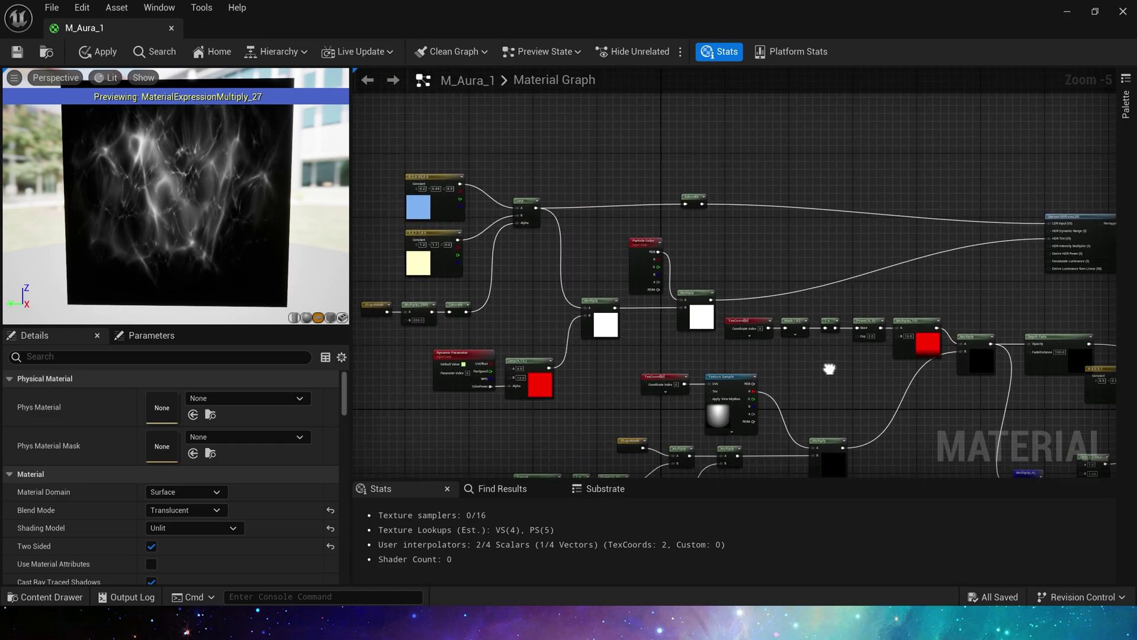
pyautogui.moveTo(698, 252); pyautogui.dragTo(577, 231, button='right')
pyautogui.scroll(3, 788, 278)
pyautogui.moveTo(788, 278); pyautogui.dragTo(774, 243, button='right')
pyautogui.moveTo(560, 122); pyautogui.dragTo(1034, 403)
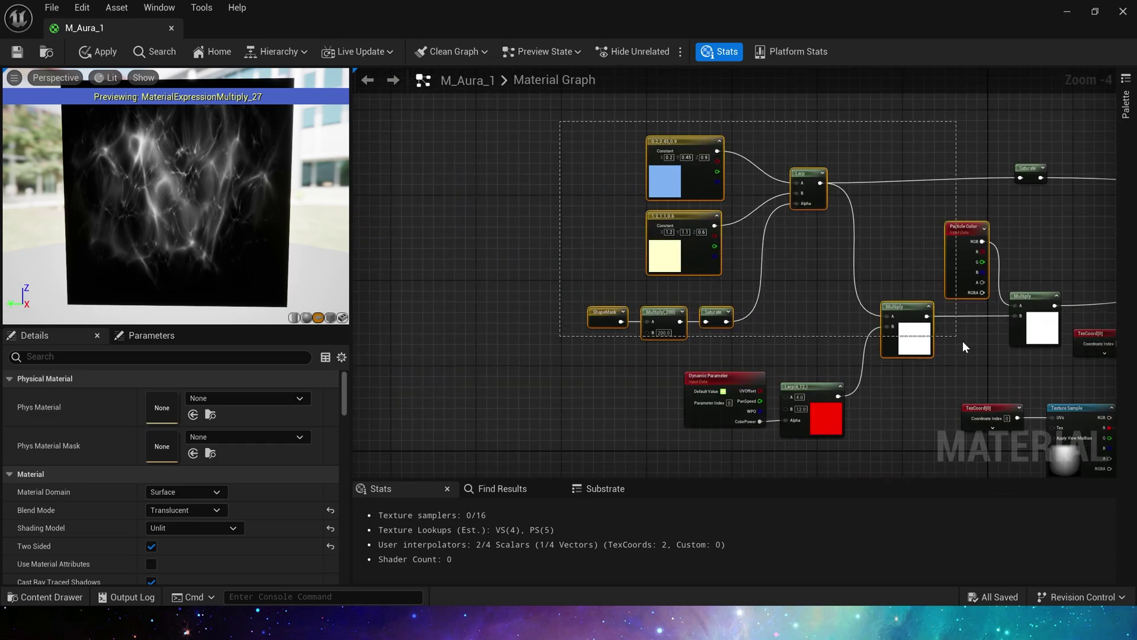
pyautogui.moveTo(1040, 330); pyautogui.dragTo(883, 284, button='right')
pyautogui.click(1071, 282)
pyautogui.moveTo(518, 122); pyautogui.dragTo(839, 372)
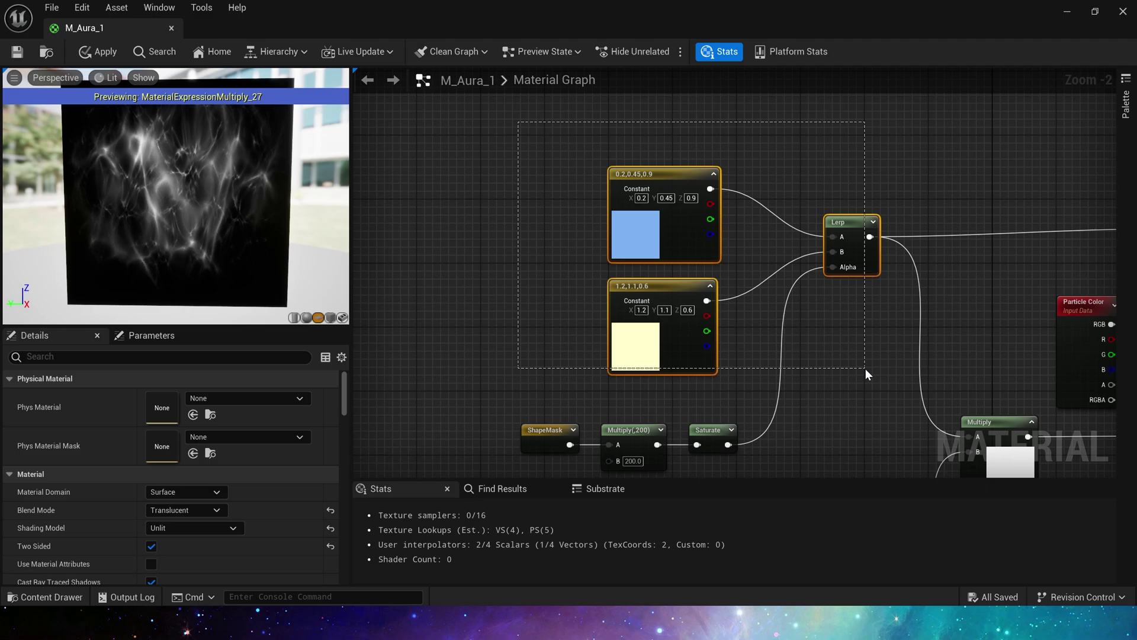
pyautogui.moveTo(838, 373); pyautogui.dragTo(787, 311, button='right')
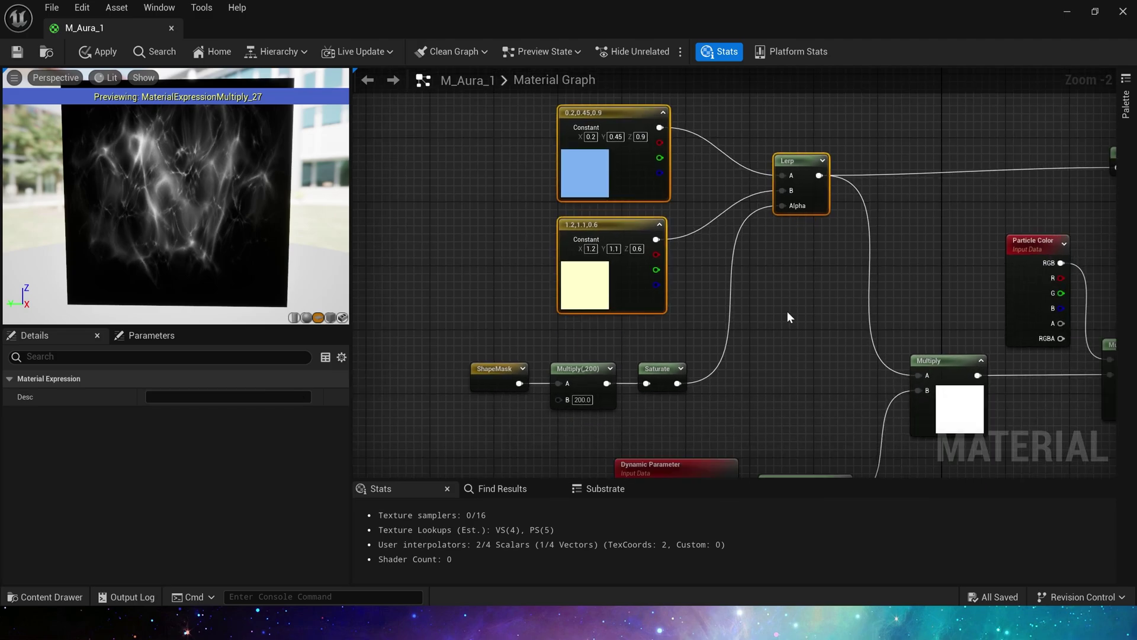
# Preview the ShapeMask, Multiply(,200) and Saturate nodes in turn along the alpha chain of the colour Lerp
pyautogui.click(796, 306)
pyautogui.scroll(1, 593, 350)
pyautogui.click(521, 350)
pyautogui.scroll(1, 537, 333)
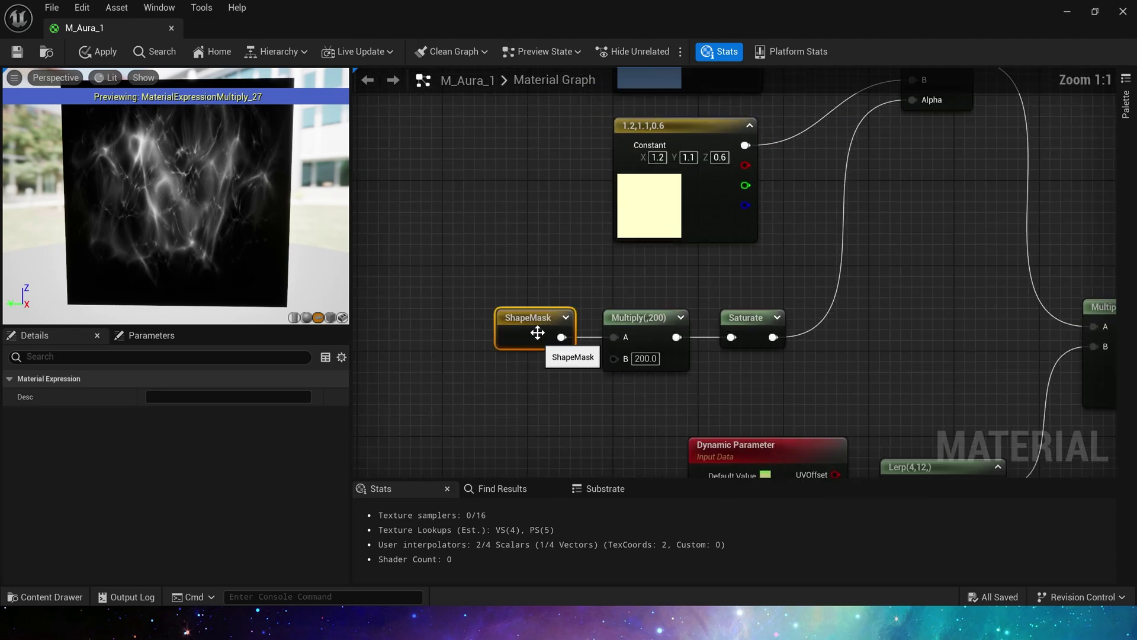
pyautogui.moveTo(579, 362); pyautogui.dragTo(580, 361)
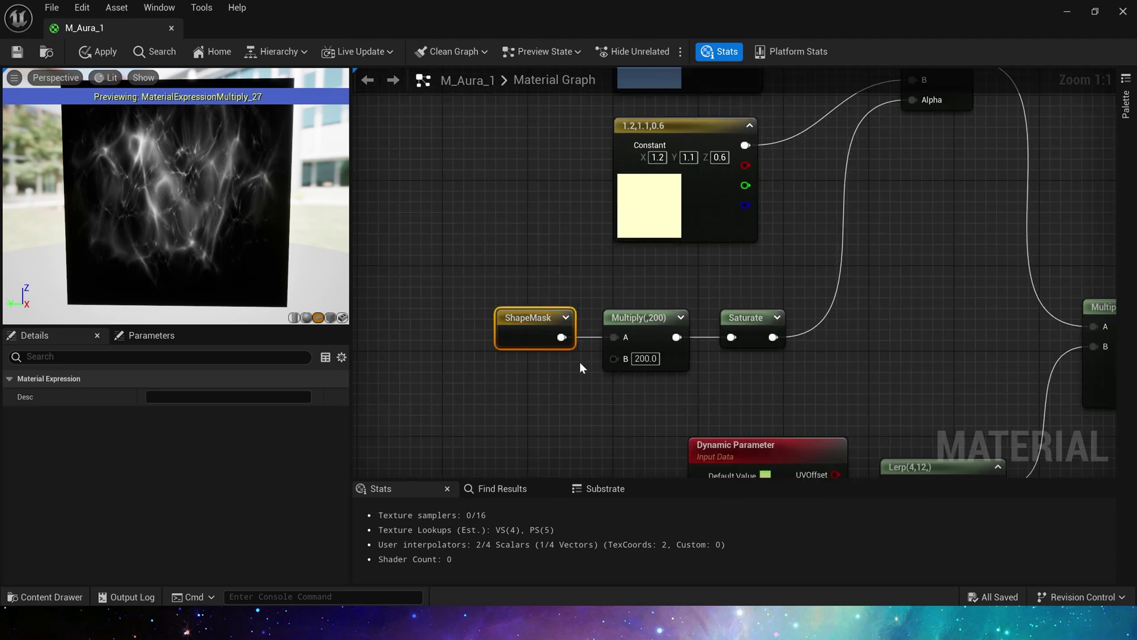
pyautogui.rightClick(537, 325)
pyautogui.click(606, 72)
pyautogui.rightClick(647, 329)
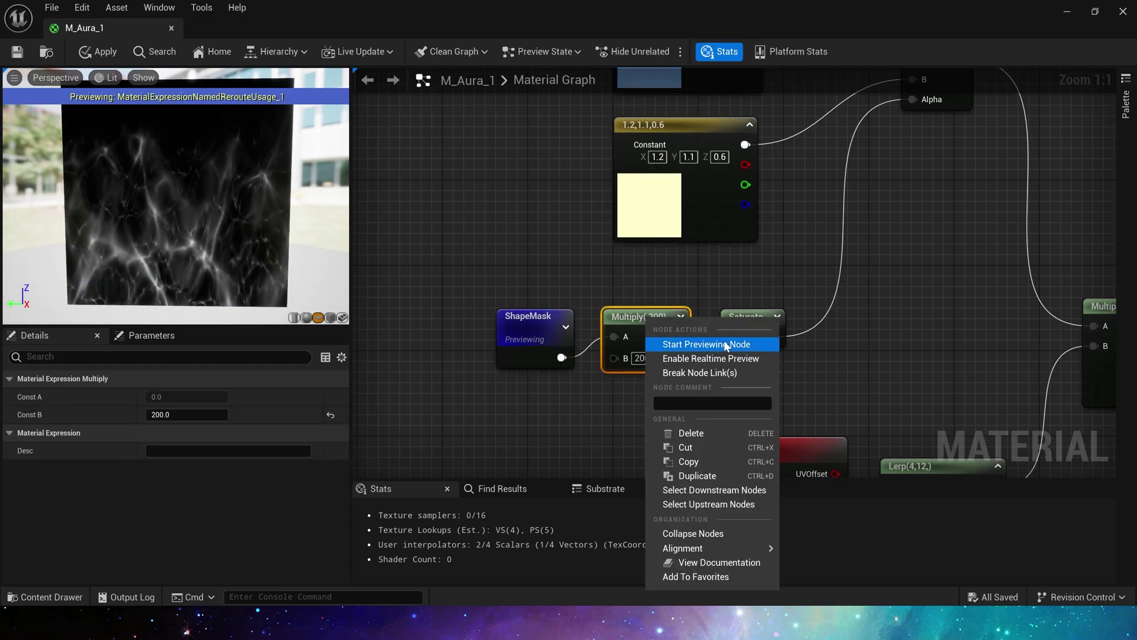
pyautogui.click(723, 340)
pyautogui.rightClick(737, 320)
pyautogui.click(805, 343)
# Preview the colour Lerp node, stop previewing it and view the full material from another angle
pyautogui.moveTo(841, 244); pyautogui.dragTo(655, 322, button='right')
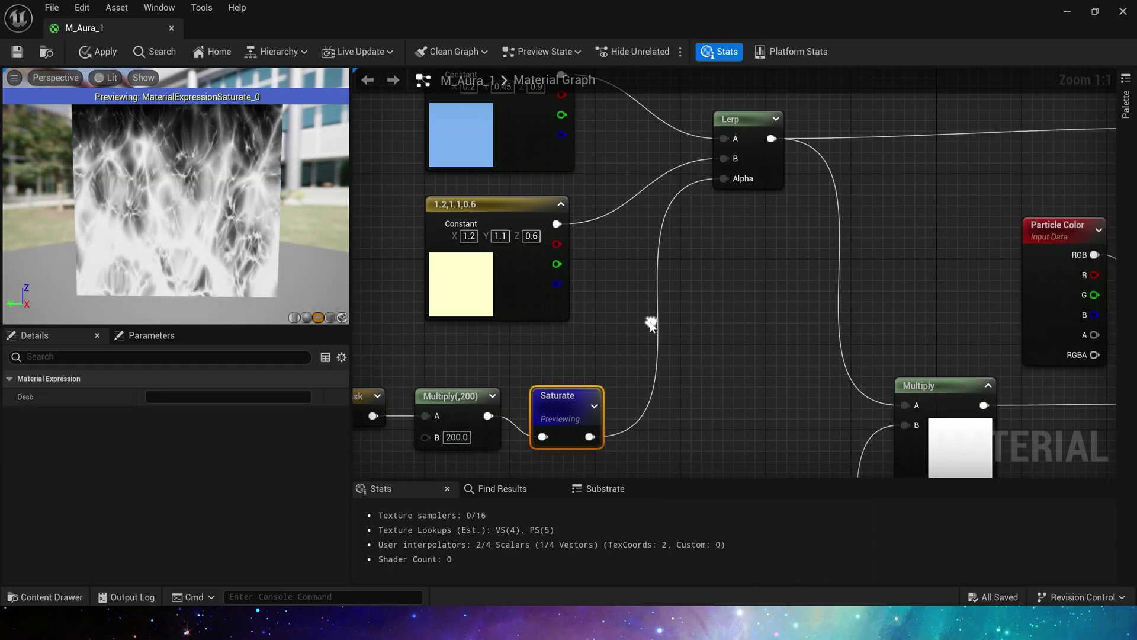
pyautogui.rightClick(747, 118)
pyautogui.click(794, 141)
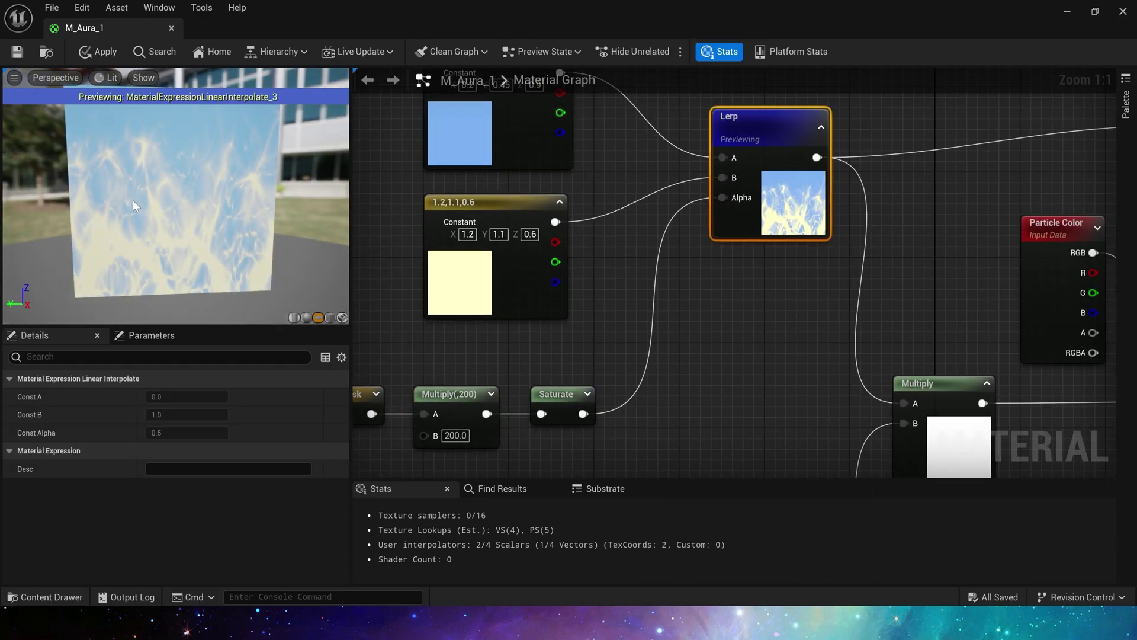
pyautogui.moveTo(752, 271); pyautogui.dragTo(642, 272, button='right')
pyautogui.rightClick(717, 131)
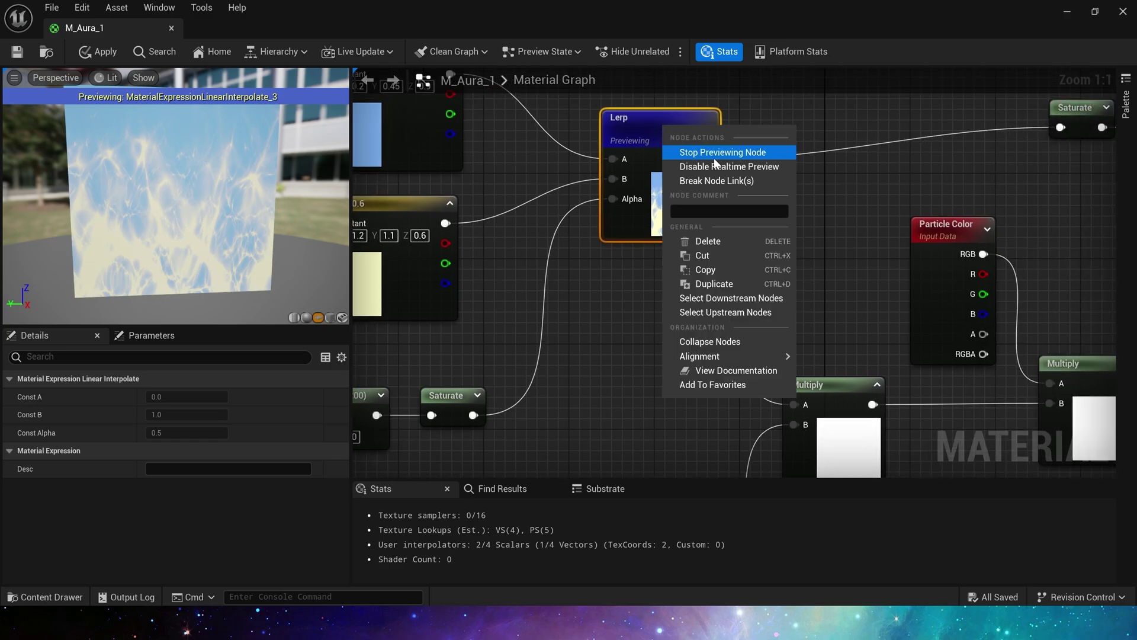
pyautogui.click(762, 151)
pyautogui.moveTo(211, 237); pyautogui.dragTo(203, 206)
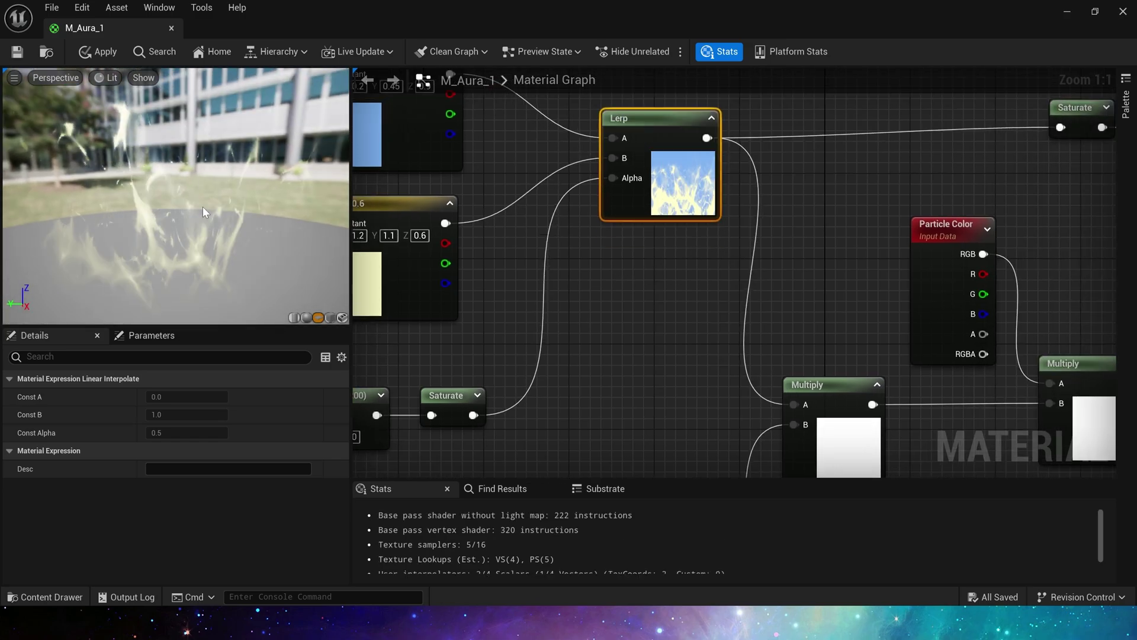
# Preview the Saturate node fed by the colour Lerp and follow its output to the DeriveHDRfromLDR function
pyautogui.moveTo(659, 313); pyautogui.dragTo(511, 192, button='right')
pyautogui.scroll(-1, 609, 205)
pyautogui.moveTo(609, 205); pyautogui.dragTo(508, 360, button='right')
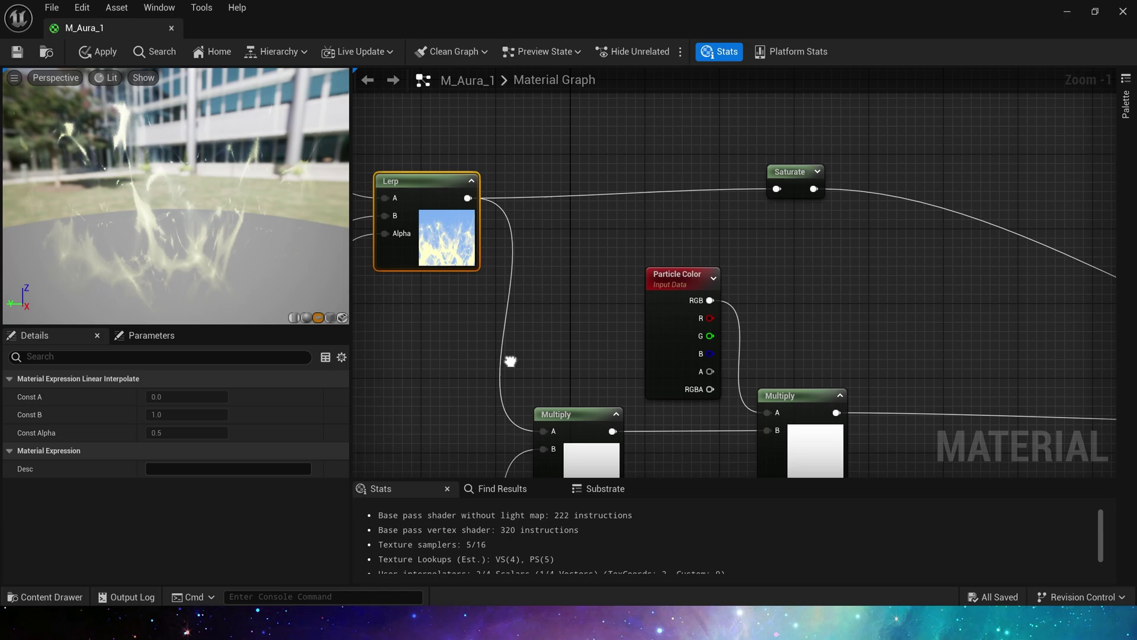
pyautogui.moveTo(897, 284); pyautogui.dragTo(610, 266, button='right')
pyautogui.rightClick(708, 207)
pyautogui.click(756, 236)
pyautogui.scroll(-2, 611, 266)
pyautogui.moveTo(931, 309); pyautogui.dragTo(569, 226, button='right')
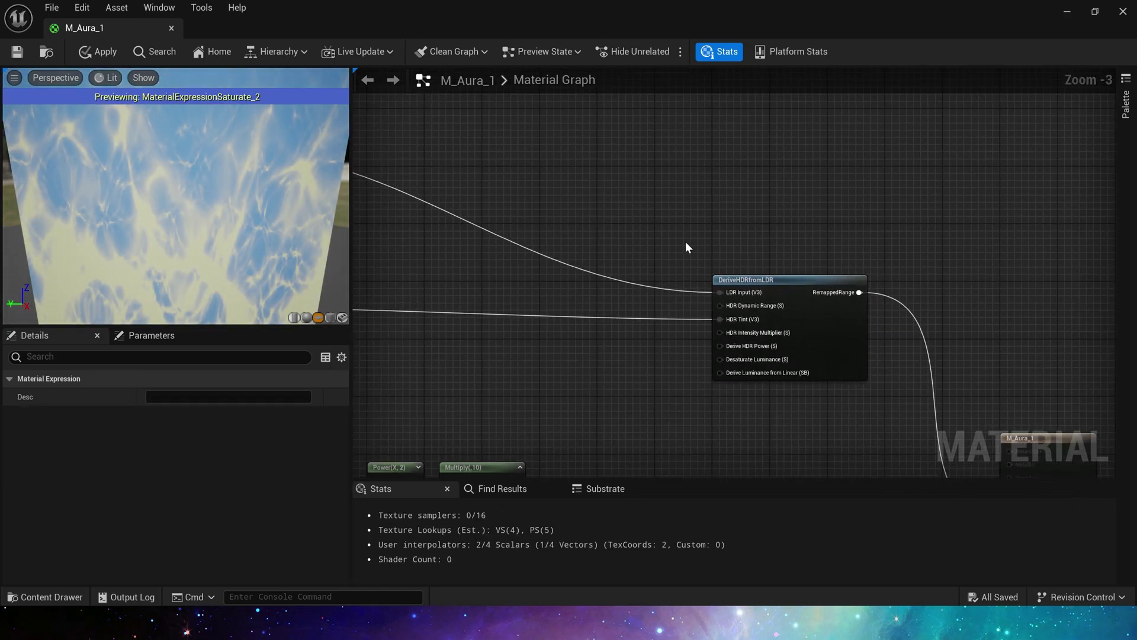
pyautogui.moveTo(745, 299); pyautogui.dragTo(725, 270)
# Examine the Dynamic Parameter whose ColorPower output drives the Lerp(4,12) node and the Multiply it feeds
pyautogui.moveTo(533, 269); pyautogui.dragTo(794, 232, button='right')
pyautogui.moveTo(387, 228); pyautogui.dragTo(736, 204, button='right')
pyautogui.scroll(1, 736, 204)
pyautogui.moveTo(480, 294); pyautogui.dragTo(368, 255, button='right')
pyautogui.click(621, 211)
pyautogui.click(527, 278)
pyautogui.moveTo(474, 272); pyautogui.dragTo(1052, 219, button='right')
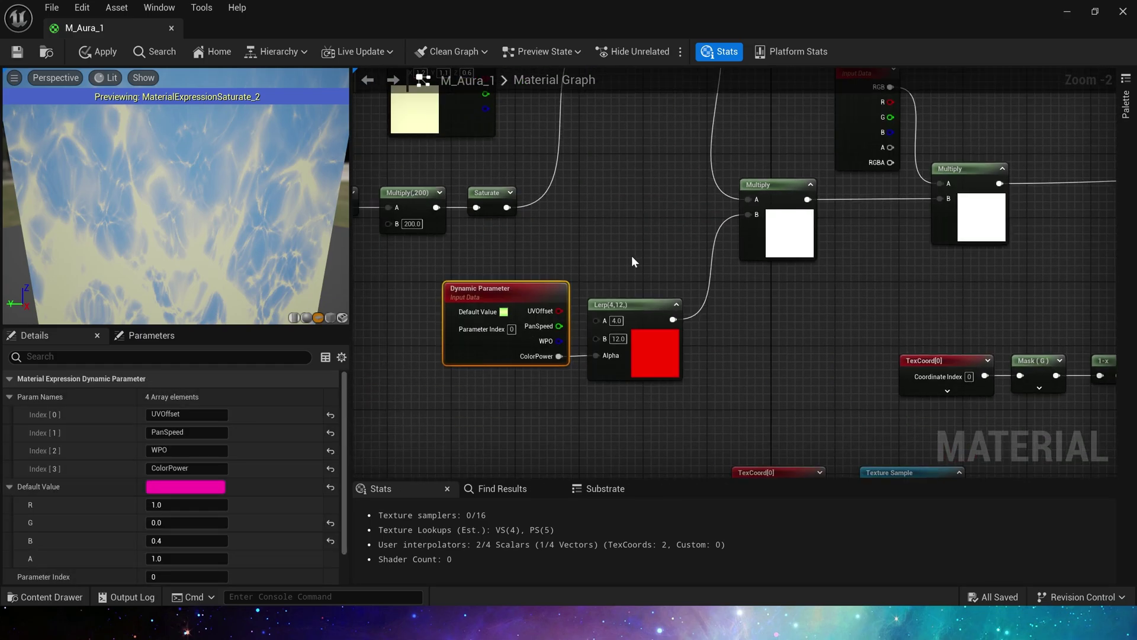
pyautogui.click(554, 259)
pyautogui.click(514, 360)
pyautogui.scroll(2, 515, 360)
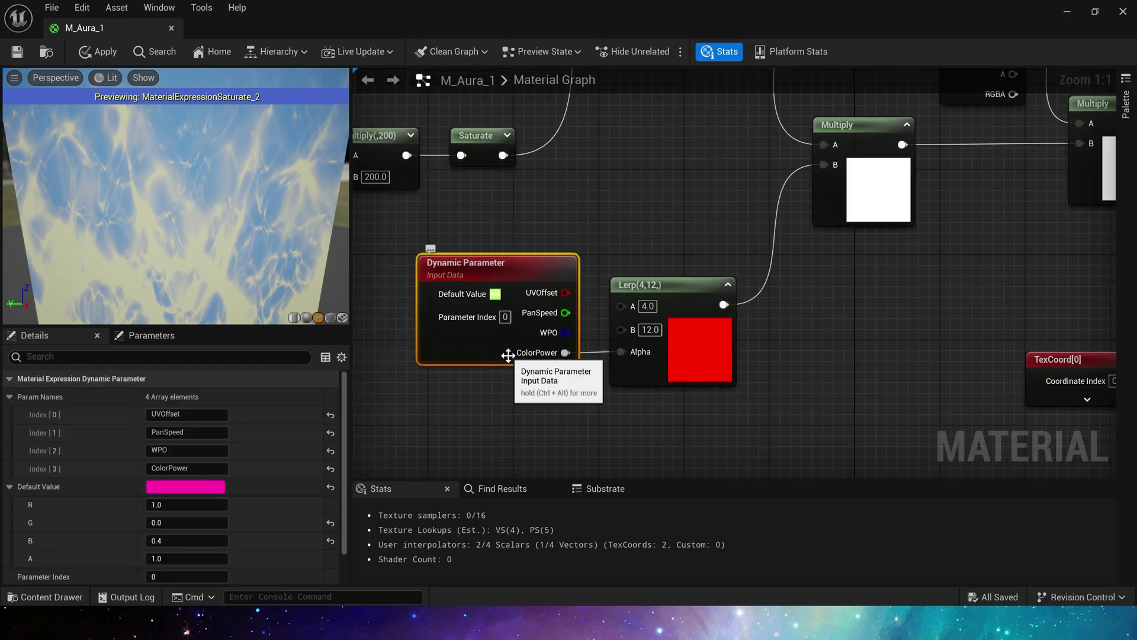
pyautogui.click(632, 372)
pyautogui.moveTo(686, 265); pyautogui.dragTo(667, 287, button='right')
pyautogui.moveTo(747, 161); pyautogui.dragTo(634, 416, button='right')
pyautogui.moveTo(642, 118); pyautogui.dragTo(518, 250)
# Examine the Particle Color node and the second Multiply that combines it with the emissive colour
pyautogui.moveTo(606, 370); pyautogui.dragTo(550, 233, button='right')
pyautogui.click(658, 293)
pyautogui.moveTo(807, 321); pyautogui.dragTo(753, 272, button='right')
pyautogui.click(754, 273)
pyautogui.moveTo(877, 106); pyautogui.dragTo(747, 199, button='right')
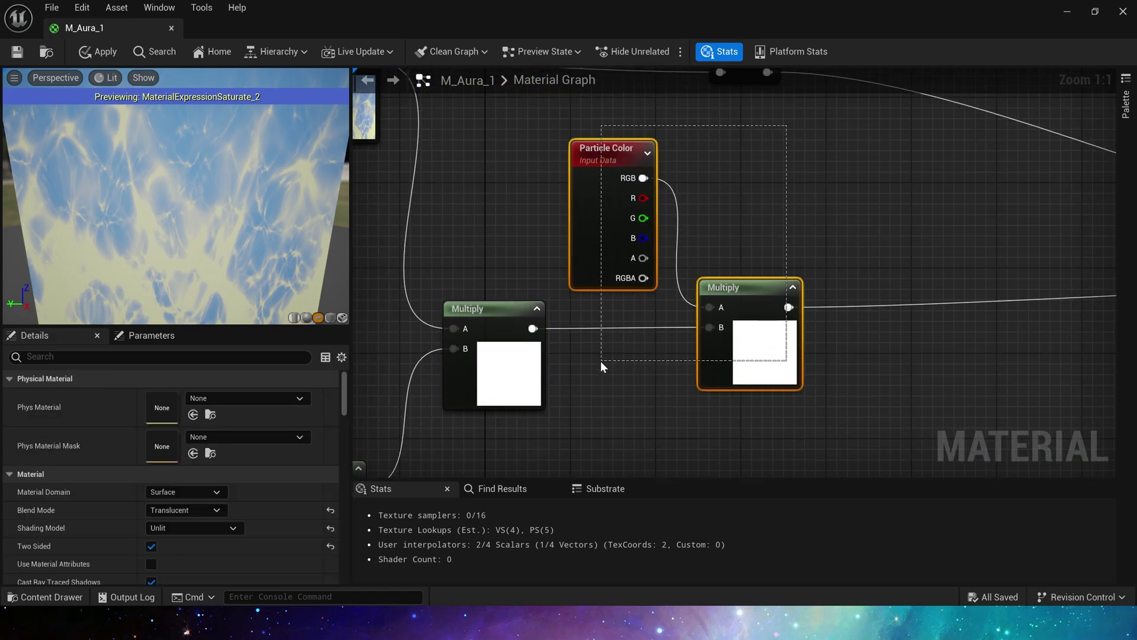
pyautogui.moveTo(601, 361); pyautogui.dragTo(599, 362)
pyautogui.click(981, 340)
# Trace the colour branches through the DeriveHDRfromLDR function to the Emissive Color input of the M_Aura_1 output node
pyautogui.scroll(-2, 983, 340)
pyautogui.moveTo(1093, 339); pyautogui.dragTo(798, 308, button='right')
pyautogui.moveTo(575, 253); pyautogui.dragTo(738, 241, button='right')
pyautogui.scroll(1, 737, 241)
pyautogui.moveTo(730, 121); pyautogui.dragTo(563, 333)
pyautogui.moveTo(1095, 290); pyautogui.dragTo(721, 291, button='right')
pyautogui.click(721, 290)
pyautogui.moveTo(967, 277); pyautogui.dragTo(602, 201, button='right')
pyautogui.click(602, 202)
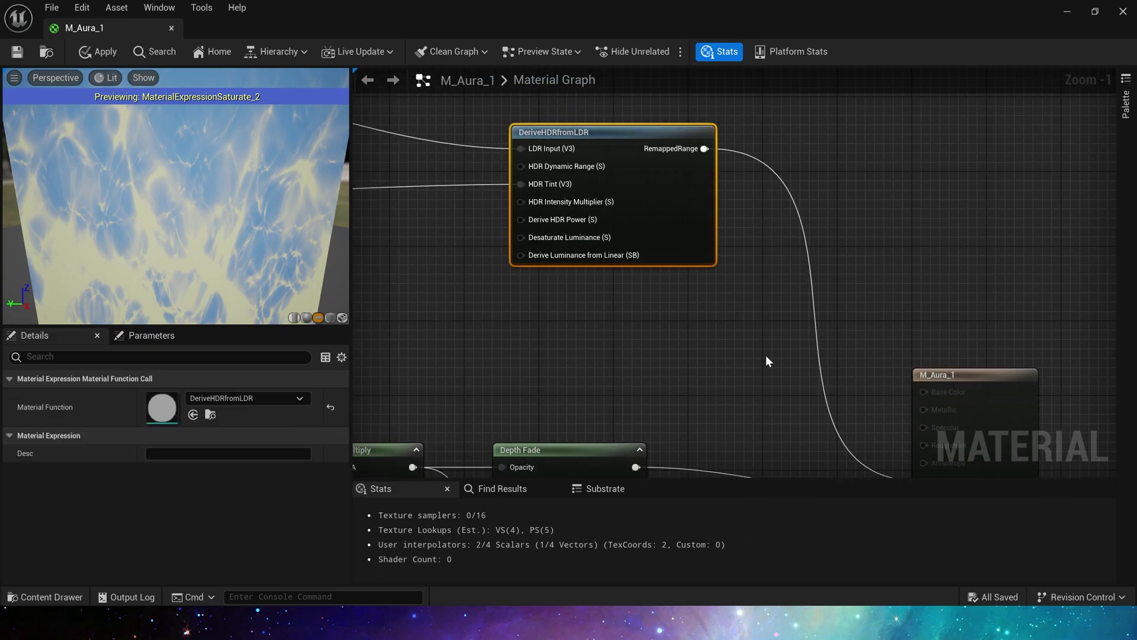
pyautogui.click(766, 356)
pyautogui.moveTo(765, 356); pyautogui.dragTo(636, 365, button='right')
pyautogui.moveTo(766, 462); pyautogui.dragTo(766, 286, button='right')
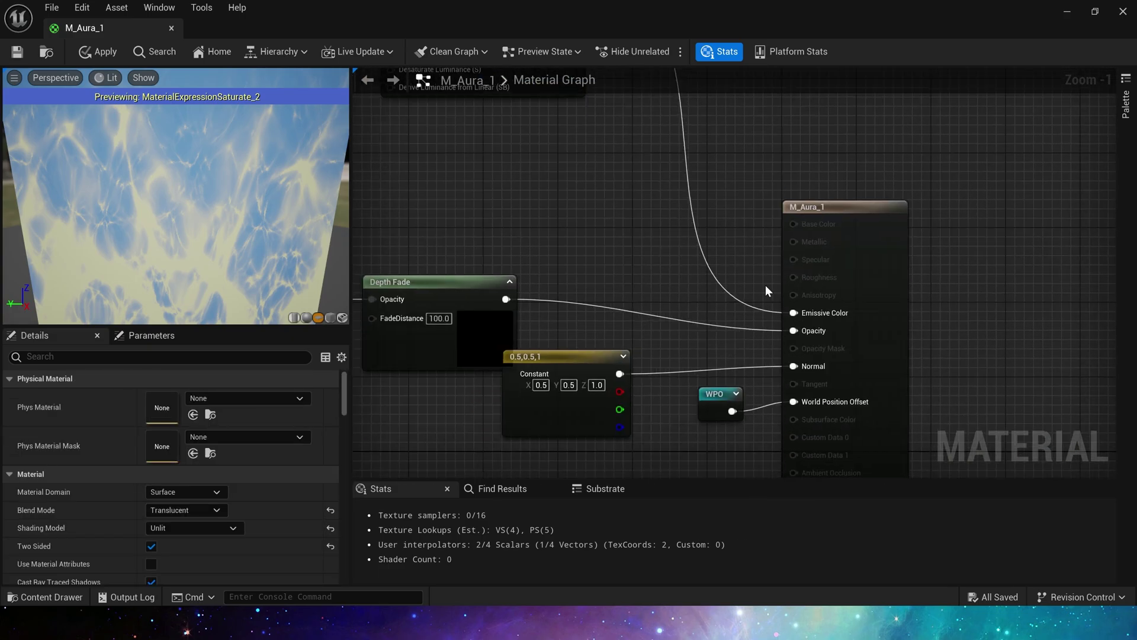
# Apply the M_Aura_1 material, return to the level editor and open the SM_Sphere mesh
pyautogui.click(90, 53)
pyautogui.click(1067, 11)
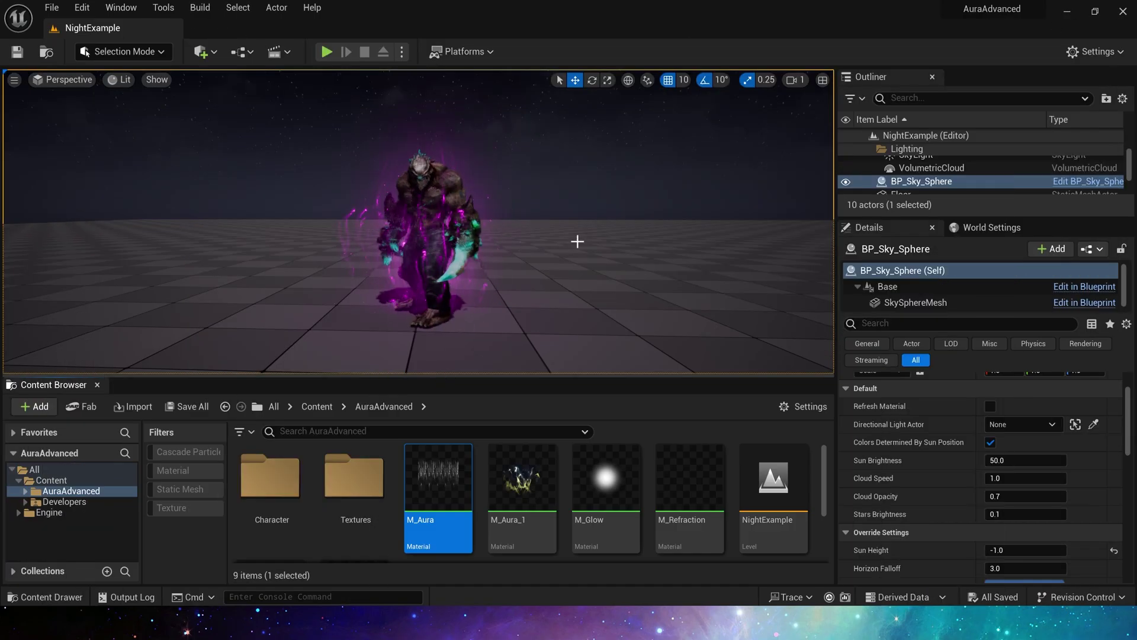
pyautogui.scroll(-2, 516, 514)
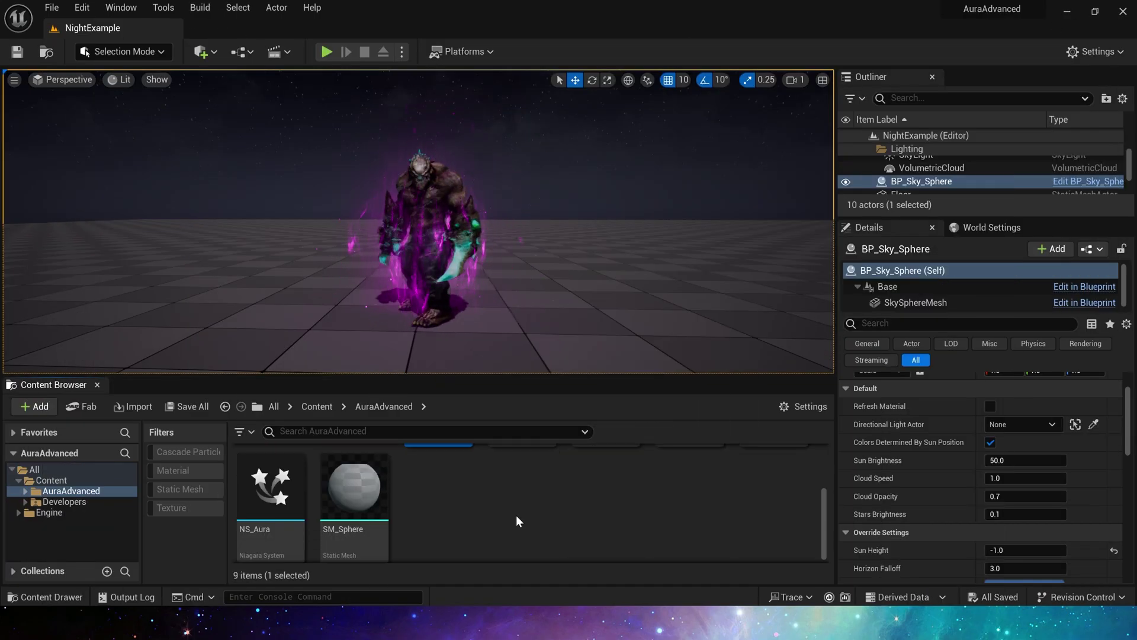
pyautogui.doubleClick(354, 498)
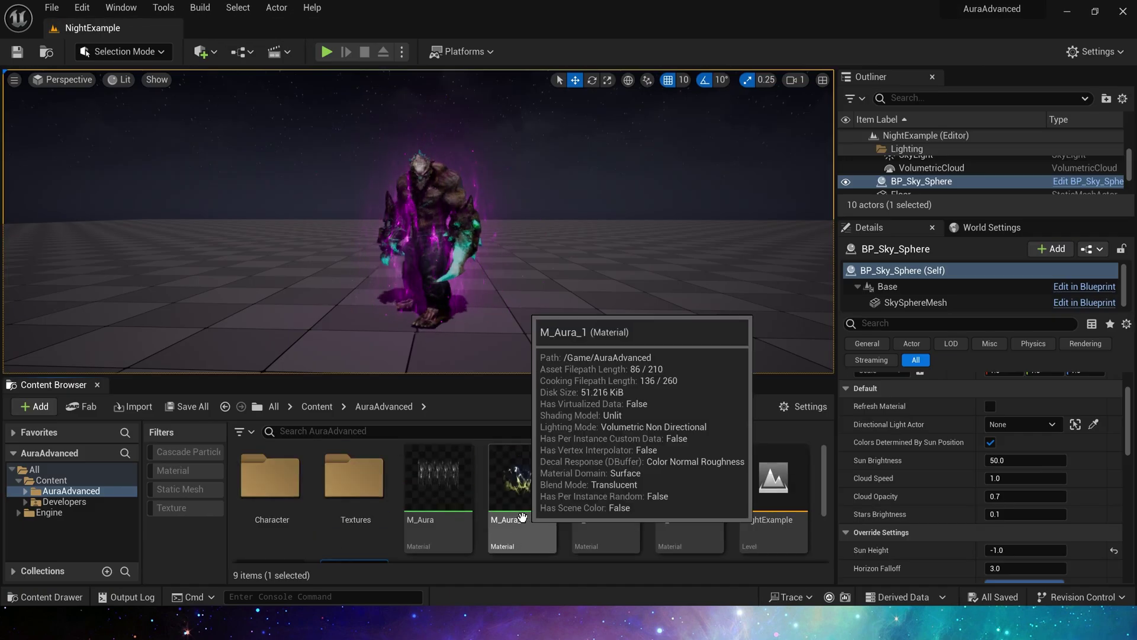
# Reopen M_Aura_1 and examine the Texture Sample that uses the T_Sparrow_Poster_Tendrils_v2_Seamless texture
pyautogui.doubleClick(520, 496)
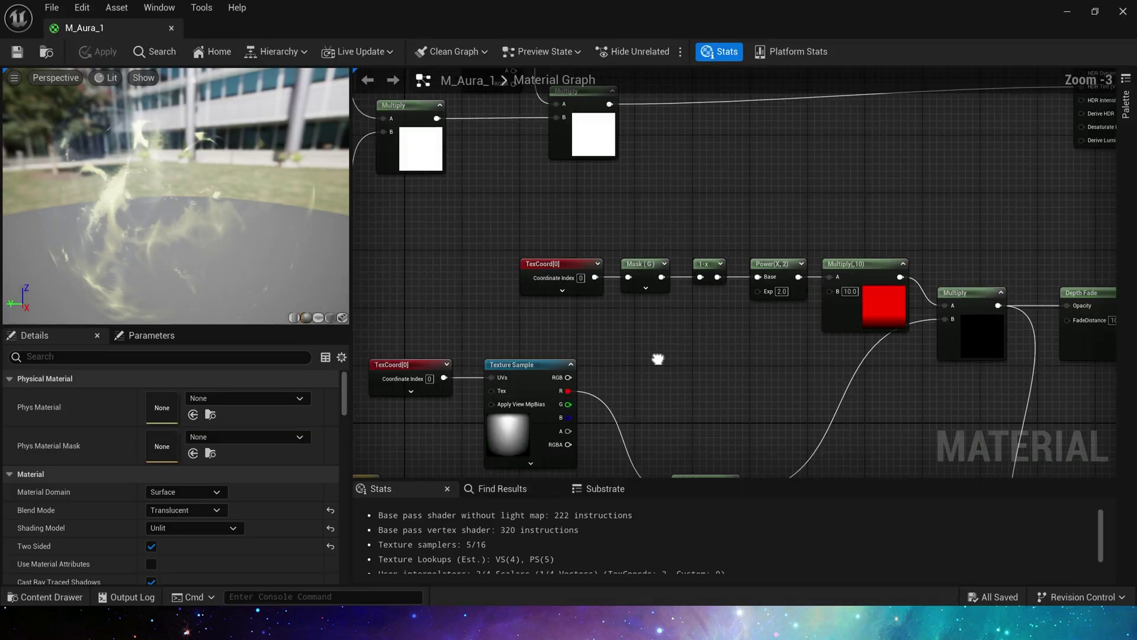
pyautogui.scroll(-2, 657, 361)
pyautogui.moveTo(657, 361); pyautogui.dragTo(815, 249, button='right')
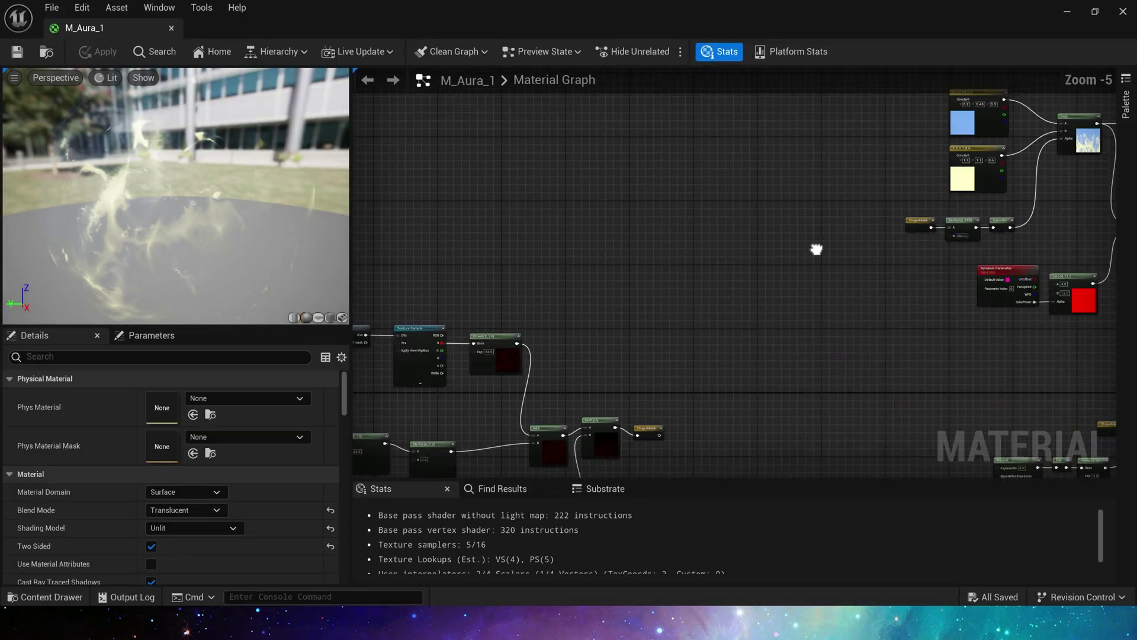
pyautogui.scroll(3, 680, 286)
pyautogui.moveTo(1067, 203); pyautogui.dragTo(817, 285, button='right')
pyautogui.click(817, 285)
pyautogui.scroll(2, 818, 285)
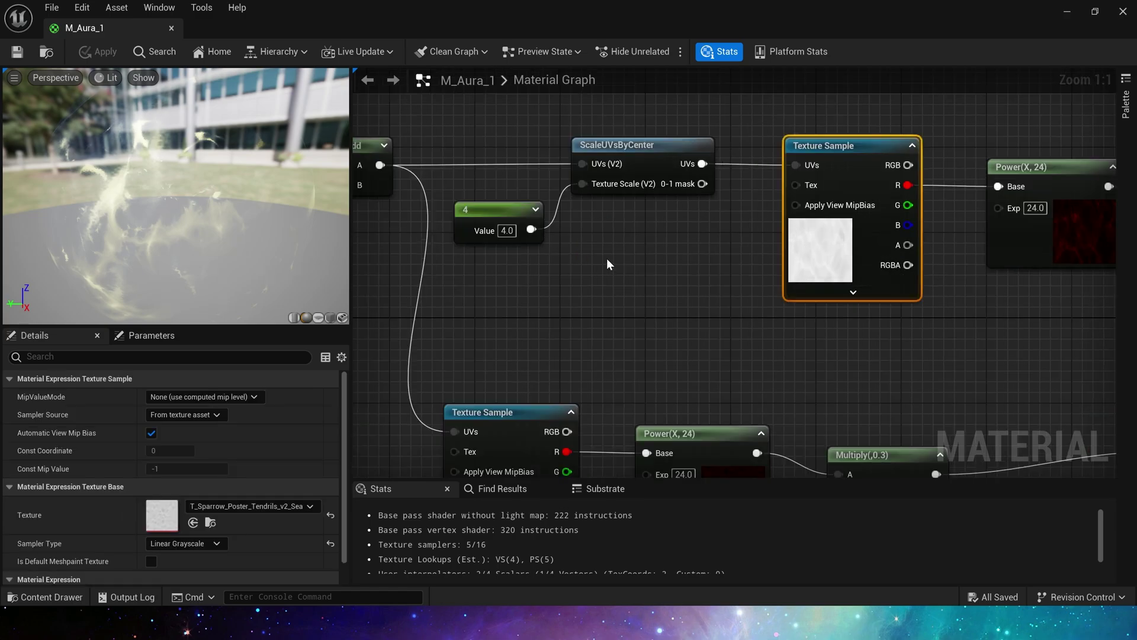
pyautogui.moveTo(455, 415); pyautogui.dragTo(1082, 520, button='right')
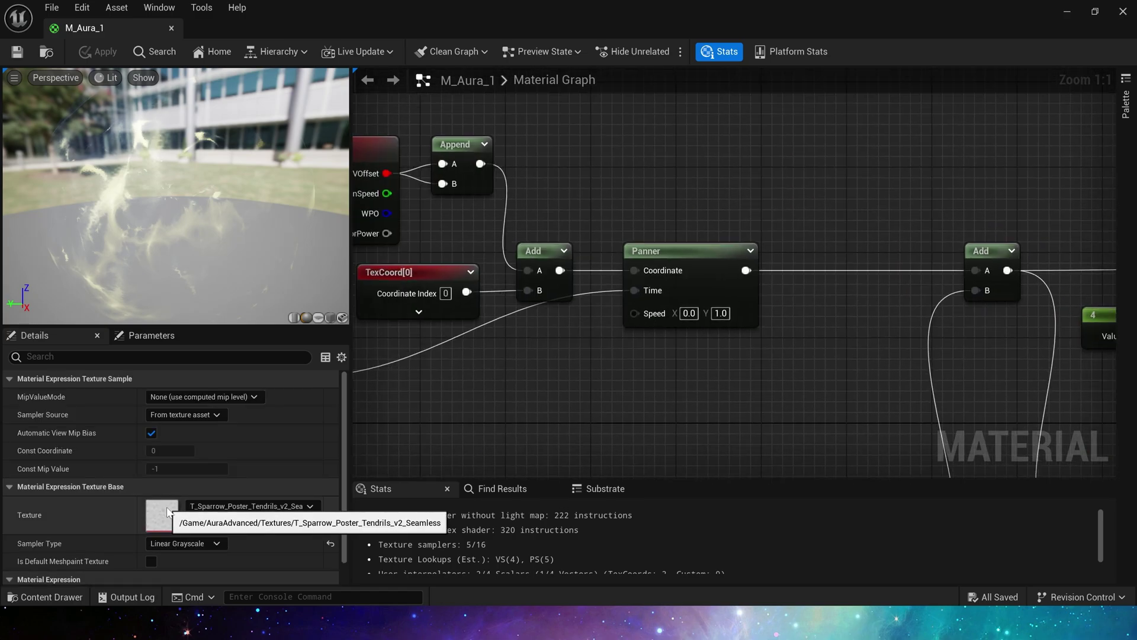
# Set the default G value of the Dynamic Parameter that drives the pan speed to 1
pyautogui.scroll(-2, 586, 381)
pyautogui.moveTo(1012, 418); pyautogui.dragTo(699, 340, button='right')
pyautogui.moveTo(490, 313); pyautogui.dragTo(813, 325, button='right')
pyautogui.scroll(2, 813, 325)
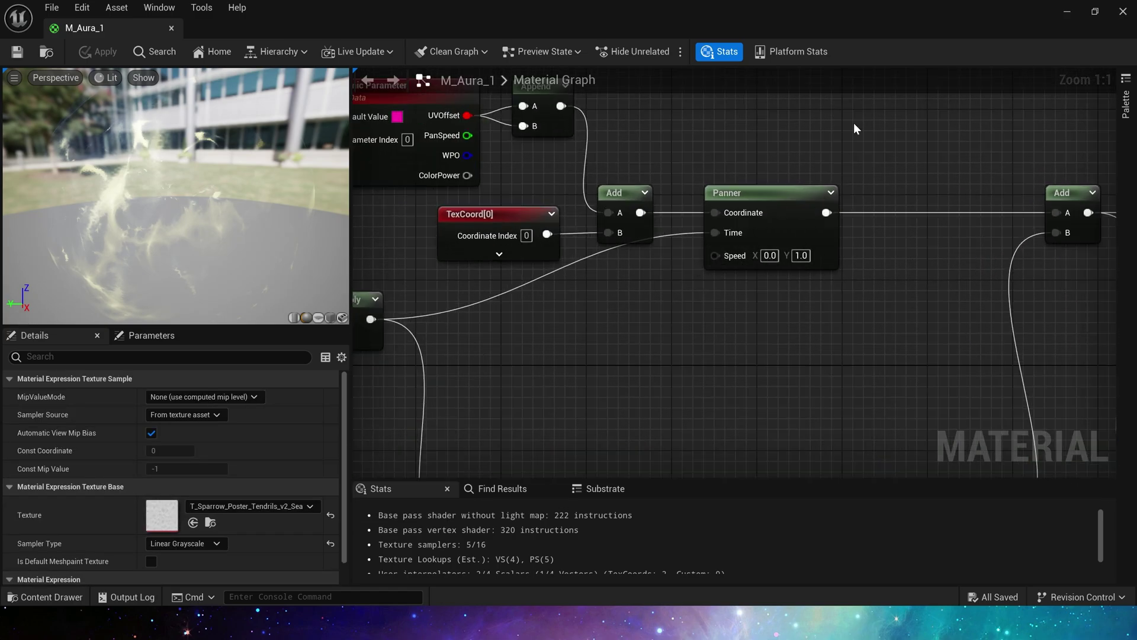
pyautogui.moveTo(827, 263); pyautogui.dragTo(812, 269, button='right')
pyautogui.moveTo(388, 364); pyautogui.dragTo(818, 270, button='right')
pyautogui.click(658, 206)
pyautogui.click(619, 279)
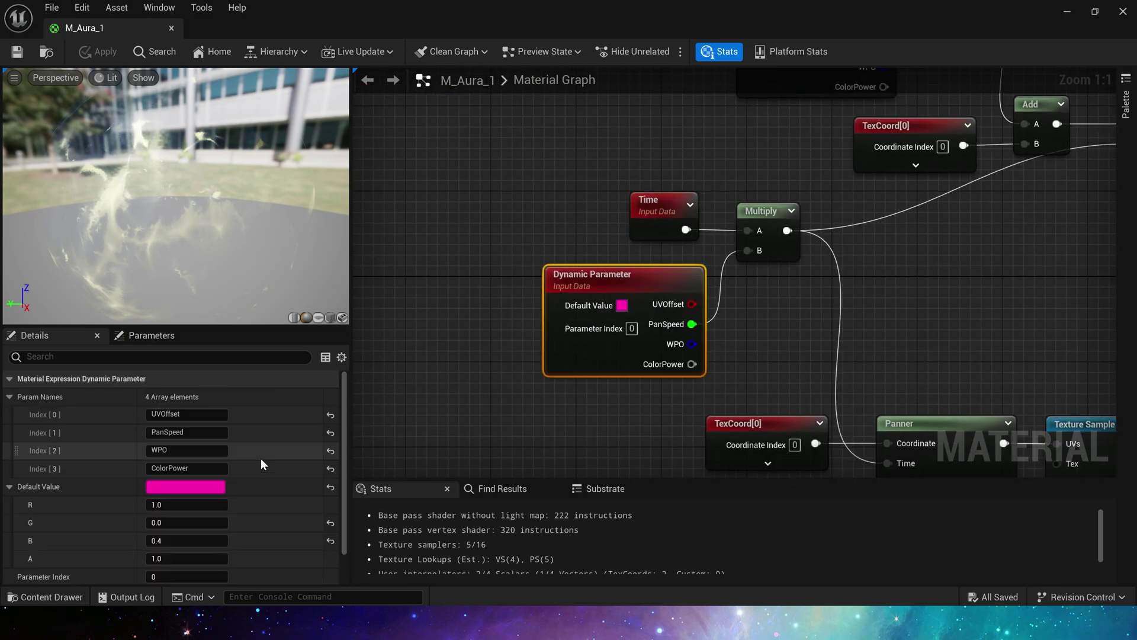
pyautogui.click(187, 522)
pyautogui.write('1')
pyautogui.press('Tab')
pyautogui.moveTo(1031, 267); pyautogui.dragTo(379, 355, button='right')
pyautogui.click(669, 315)
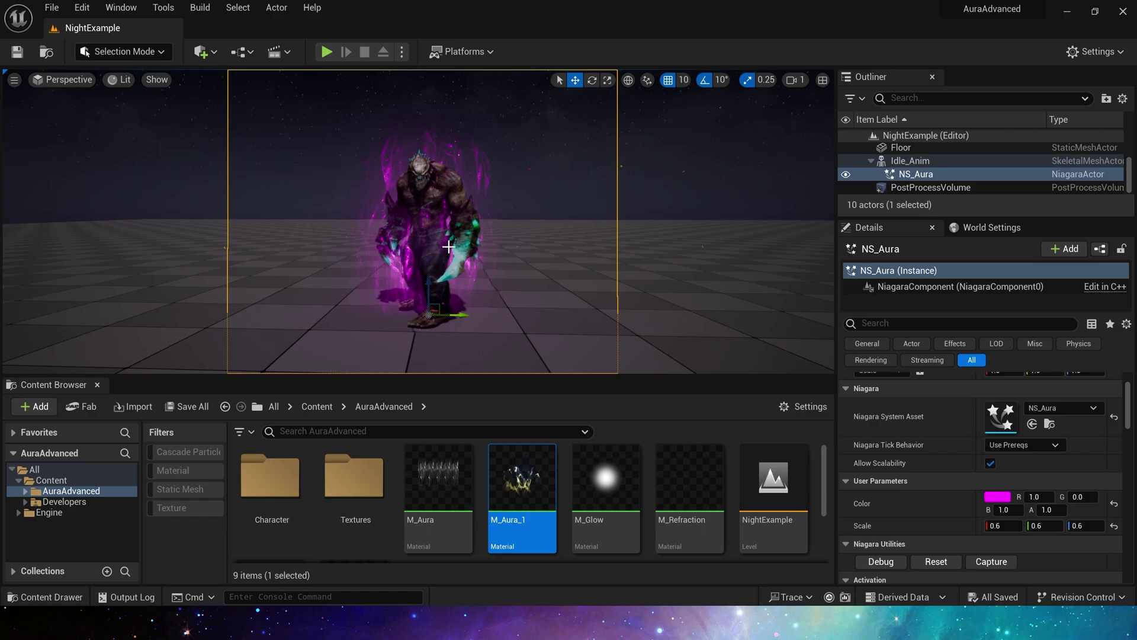
# Duplicate the Idle_Anim character together with its NS_Aura effect and place the copy beside the original
pyautogui.keyDown('shift'); pyautogui.click(449, 247); pyautogui.keyUp('shift')
pyautogui.keyDown('alt'); pyautogui.moveTo(464, 315); pyautogui.dragTo(767, 319); pyautogui.keyUp('alt')
# Duplicate the NS_Aura Niagara system and open the copy for editing
pyautogui.scroll(-3, 559, 495)
pyautogui.click(277, 501)
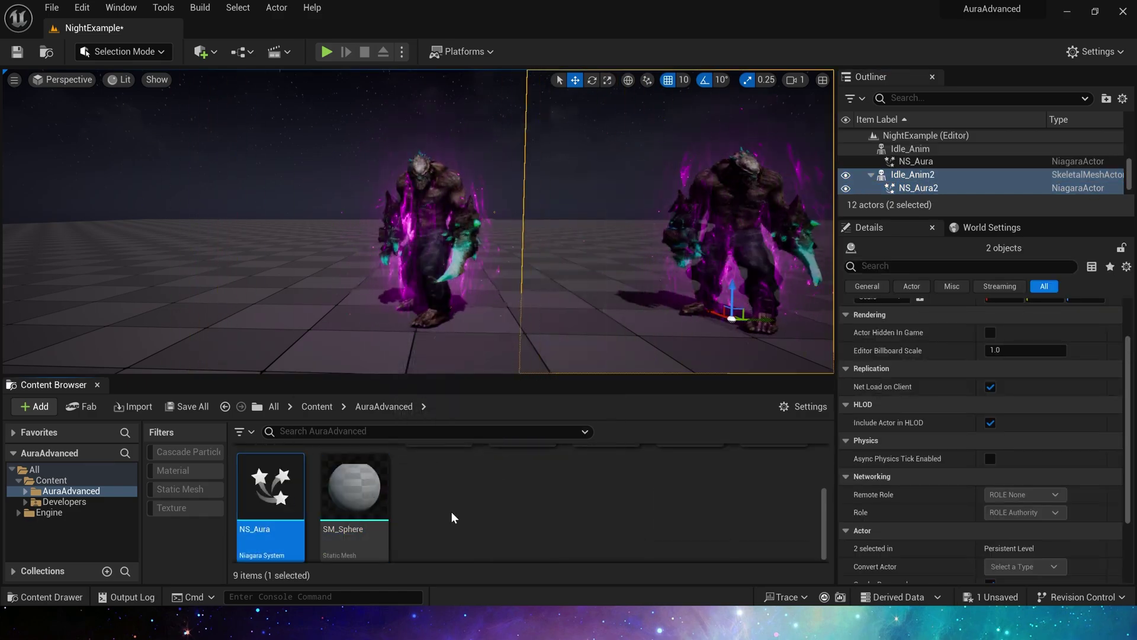
pyautogui.hotkey('ctrl', 'd')
pyautogui.doubleClick(454, 517)
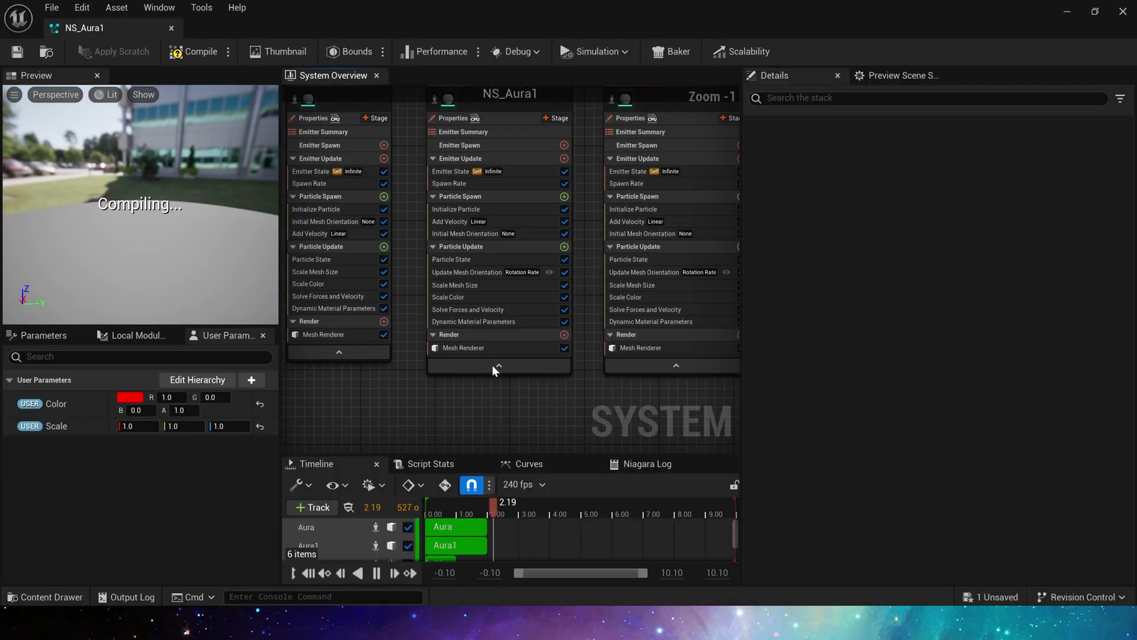
# Set the override material of the Aura1 emitter's Mesh Renderer to M_Aura_1
pyautogui.click(468, 347)
pyautogui.click(917, 296)
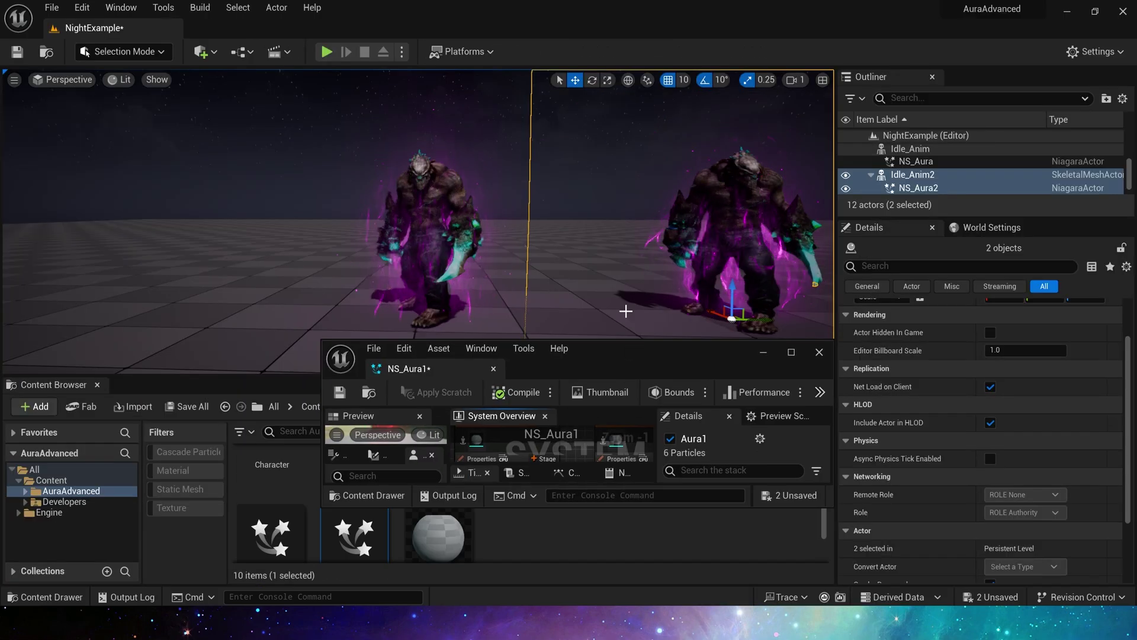
# Assign the NS_Aura1 system to the NS_Aura2 actor attached to the duplicated character
pyautogui.moveTo(626, 311); pyautogui.dragTo(632, 243, button='right')
pyautogui.moveTo(646, 356); pyautogui.dragTo(814, 497)
pyautogui.scroll(3, 907, 368)
pyautogui.click(918, 188)
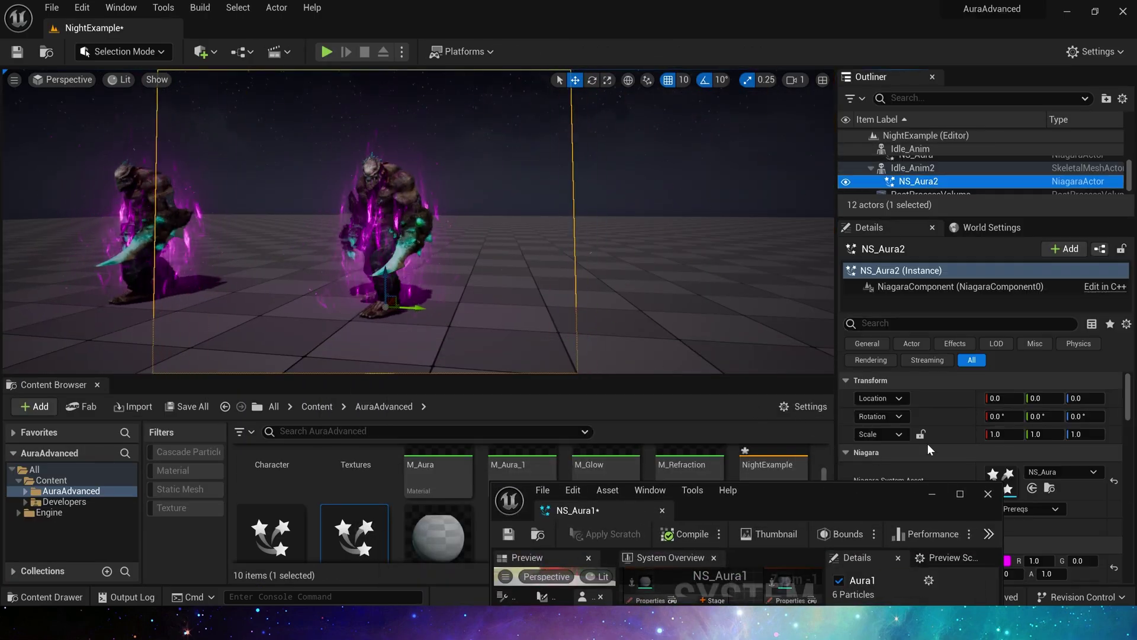
pyautogui.scroll(-3, 928, 450)
pyautogui.click(1032, 424)
pyautogui.moveTo(467, 237); pyautogui.dragTo(489, 227, button='right')
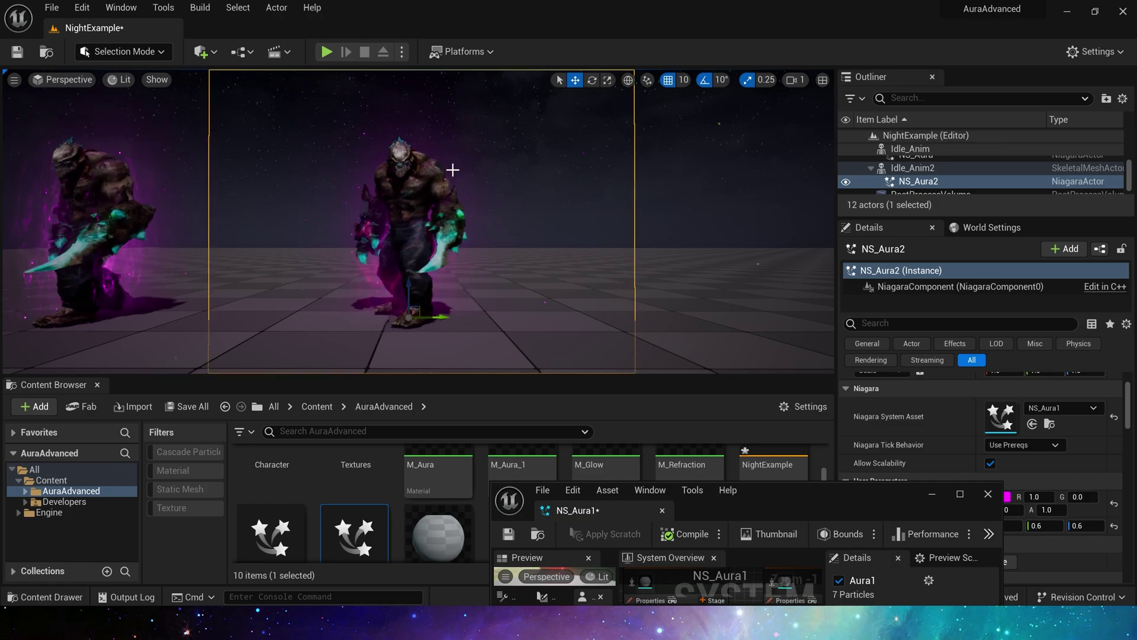
# Return to NS_Aura1 and examine the Aura emitter's Dynamic Material Parameters and Scale Color modules
pyautogui.doubleClick(809, 495)
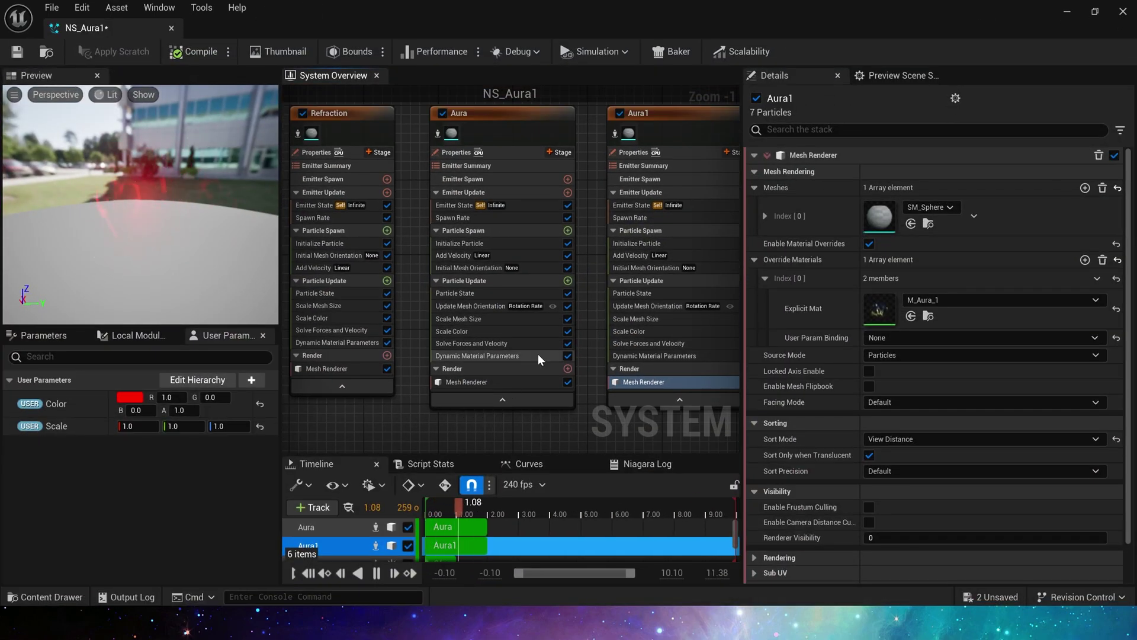
pyautogui.click(539, 359)
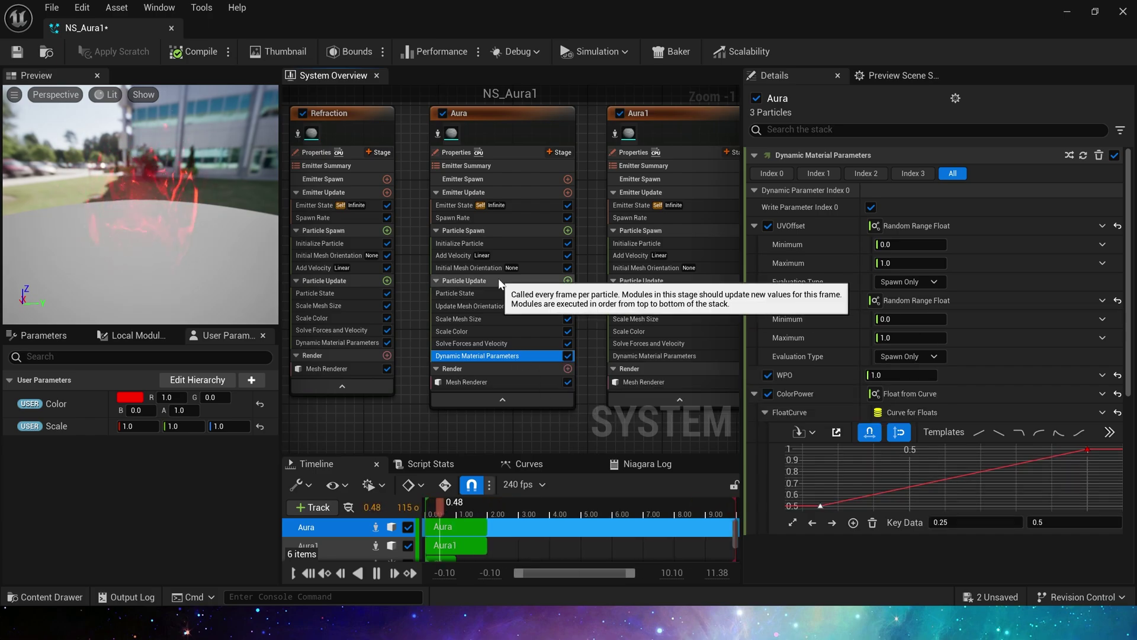
pyautogui.click(491, 331)
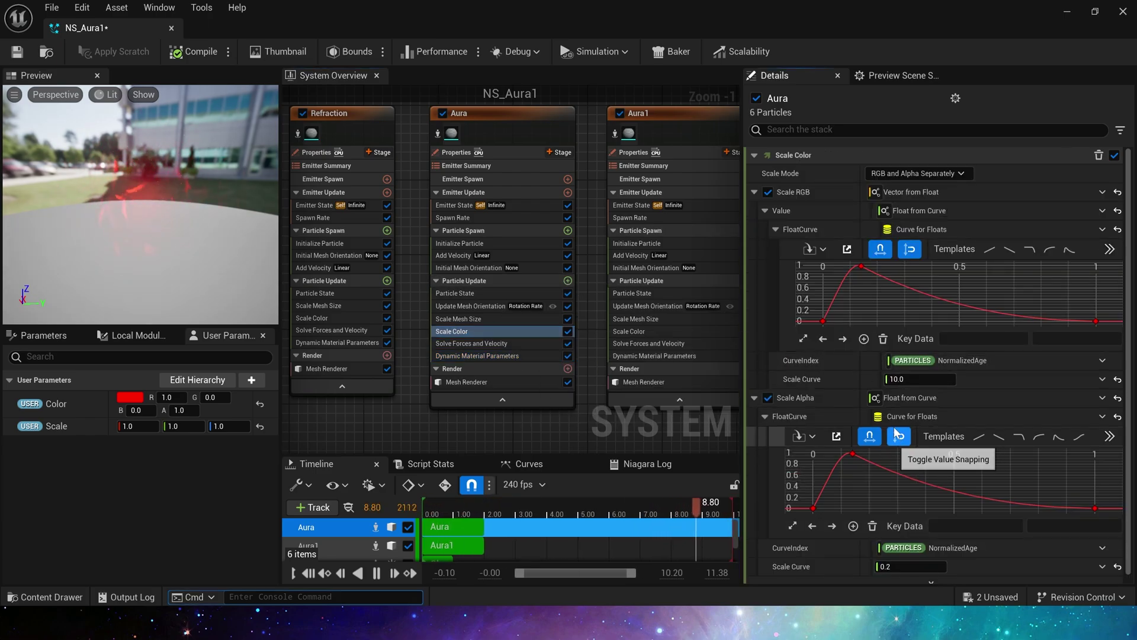
# Set the Z component of the Scale Mesh Size multiplier B to 1.5 in the Aura emitter
pyautogui.click(501, 320)
pyautogui.click(1057, 392)
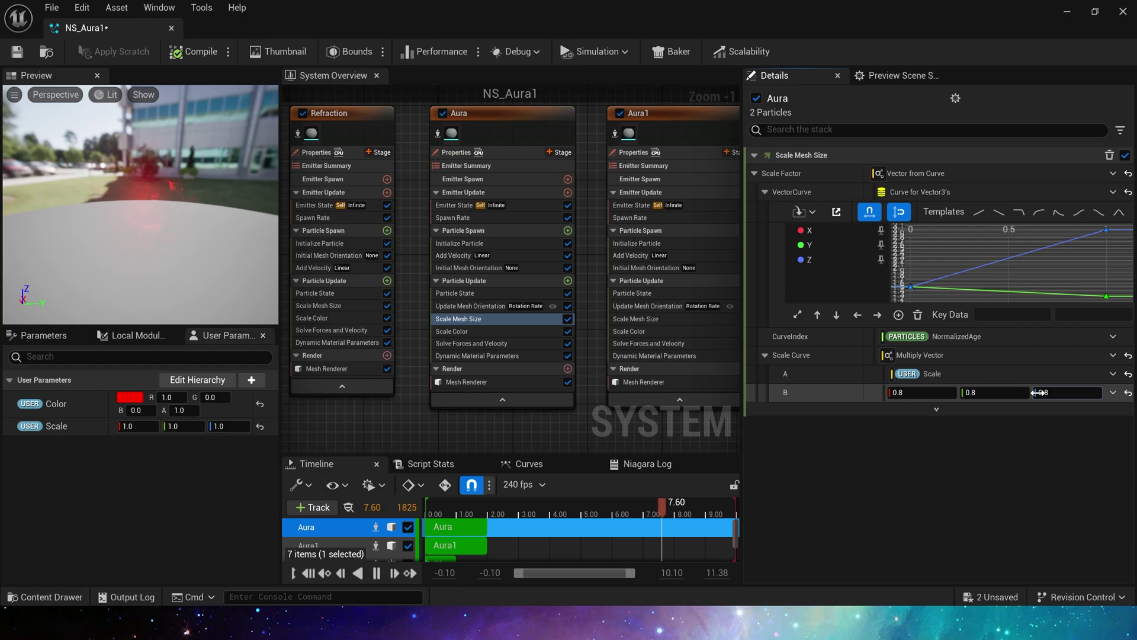
pyautogui.write('1.5')
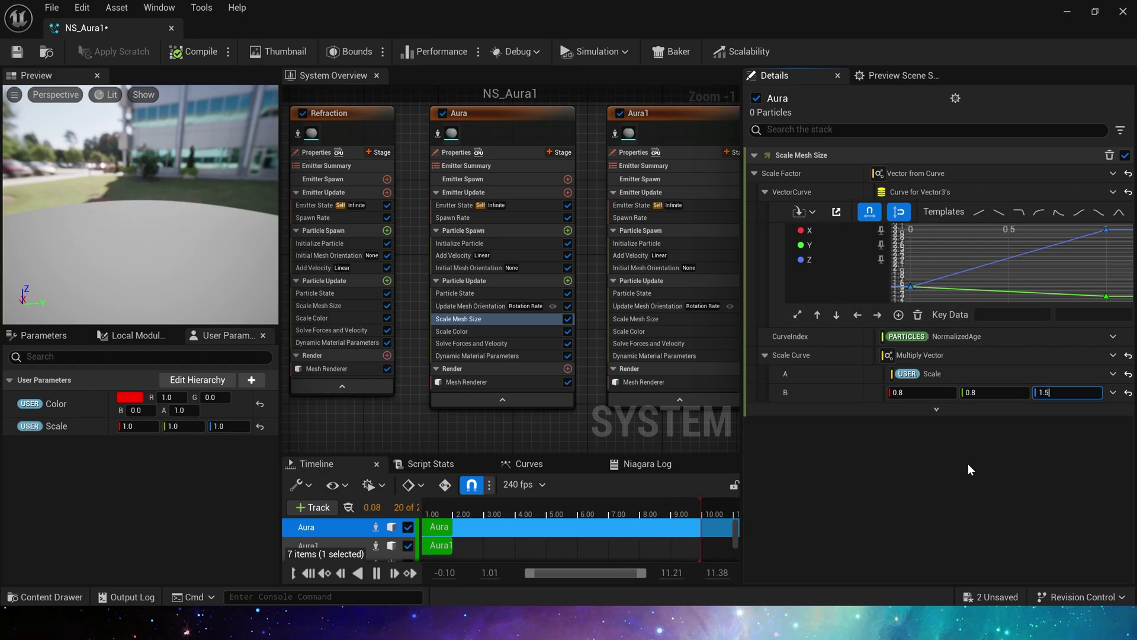
pyautogui.press('Return')
pyautogui.moveTo(741, 13); pyautogui.dragTo(606, 363)
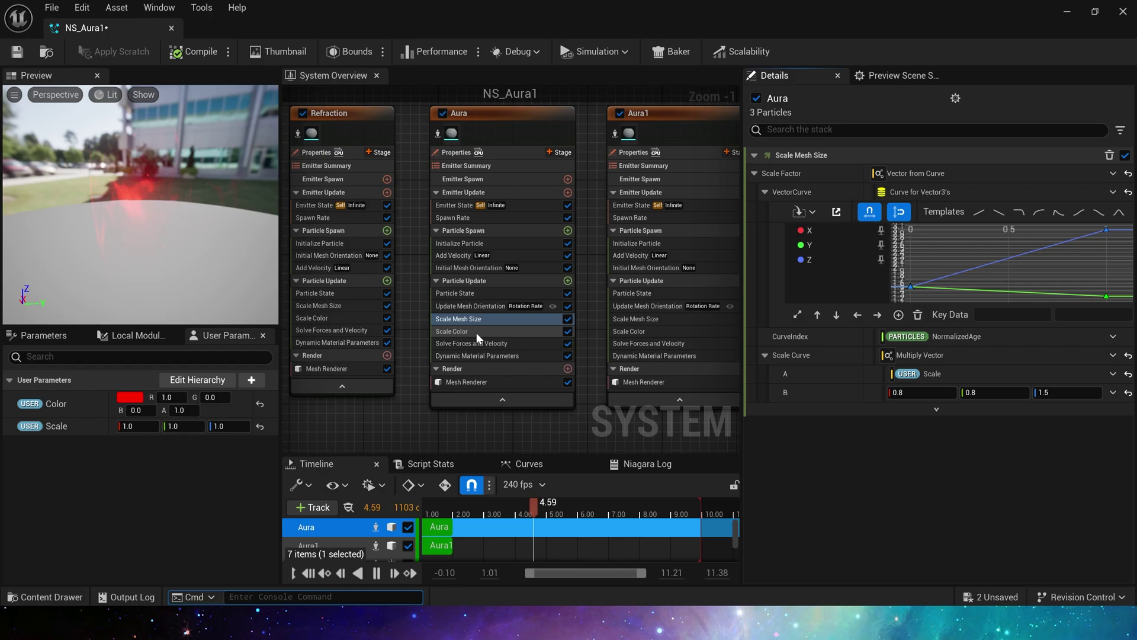
# Set the Scale Alpha curve multiplier in the Aura emitter's Scale Color module to 0.5 and check the effect on the second character
pyautogui.click(476, 332)
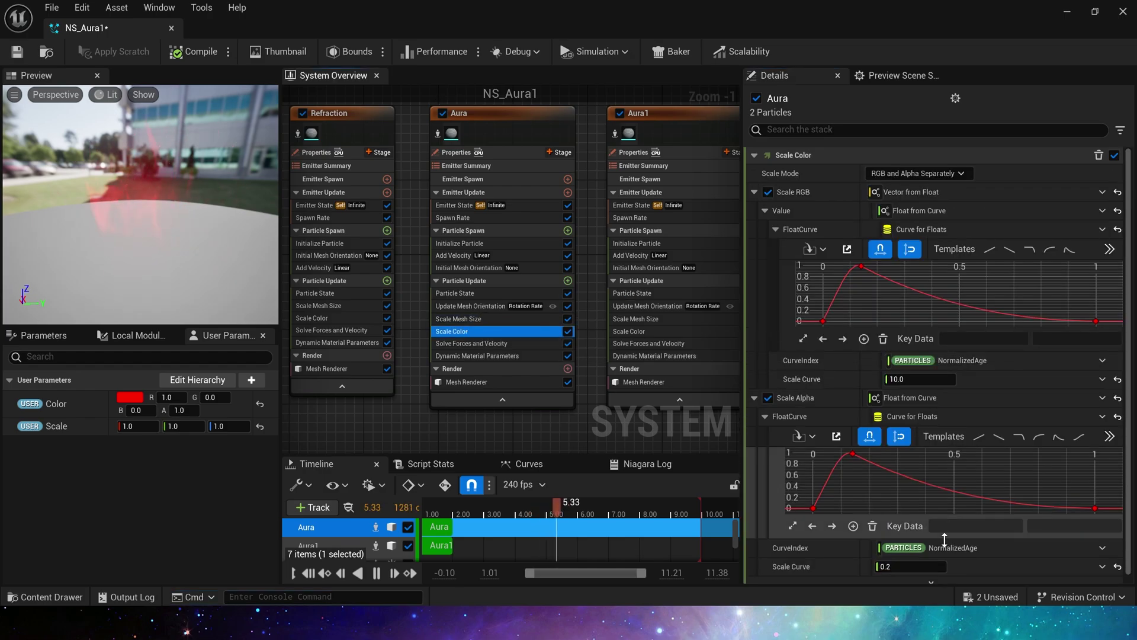
pyautogui.click(912, 566)
pyautogui.write('.5')
pyautogui.press('Return')
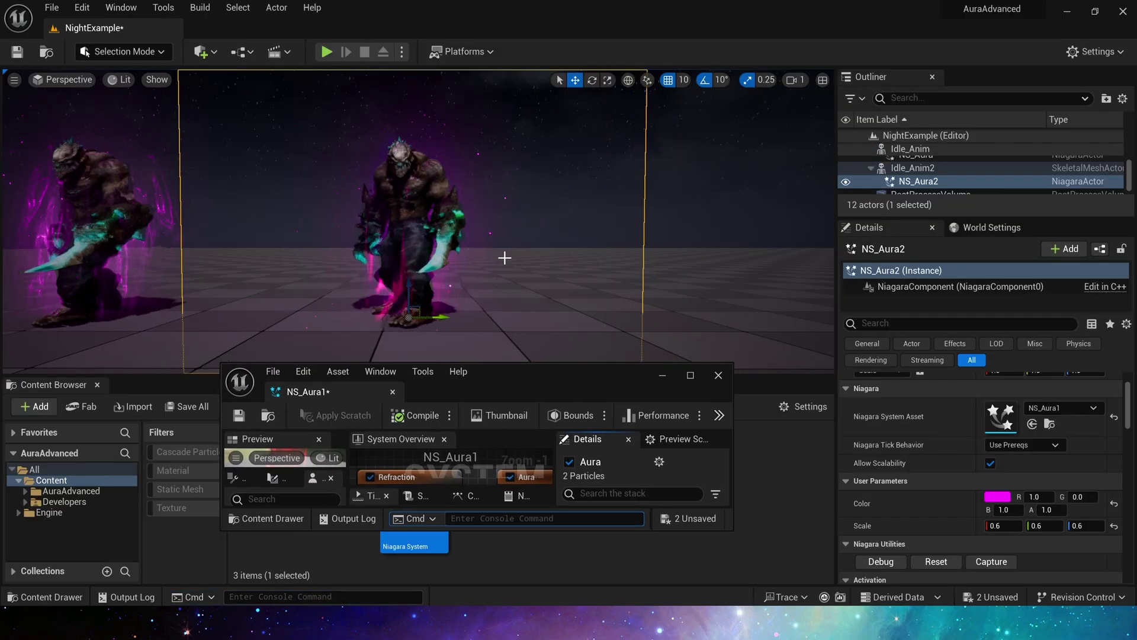
pyautogui.scroll(-3, 509, 237)
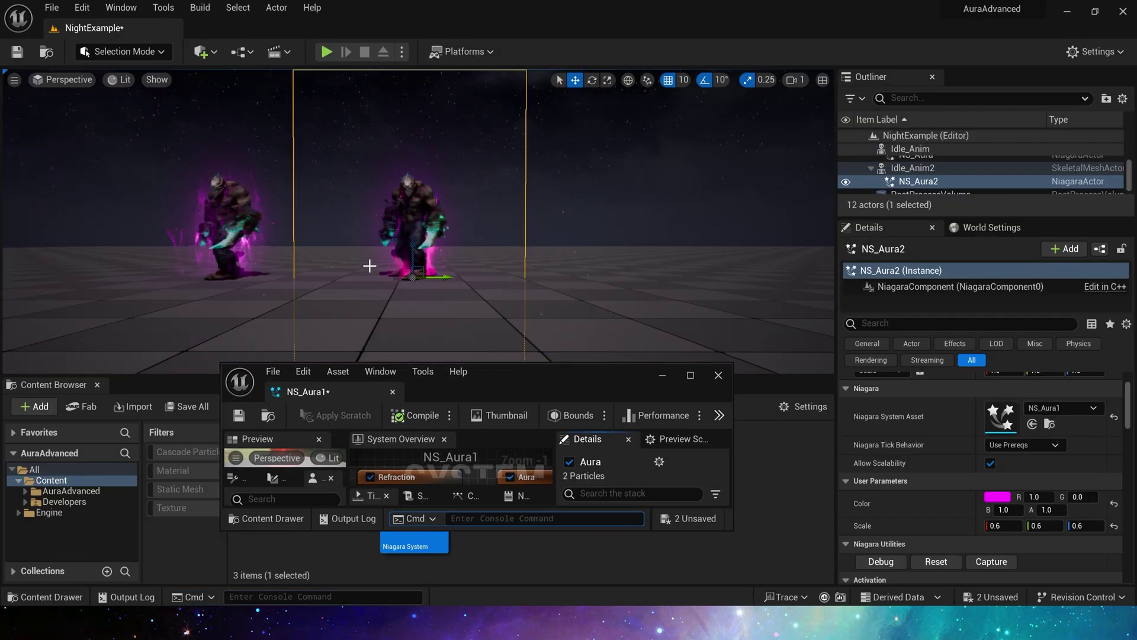
# Set the PanSpeed random range in the Aura emitter's Dynamic Material Parameters to minimum 1.0 and maximum 2.0
pyautogui.doubleClick(535, 378)
pyautogui.click(477, 355)
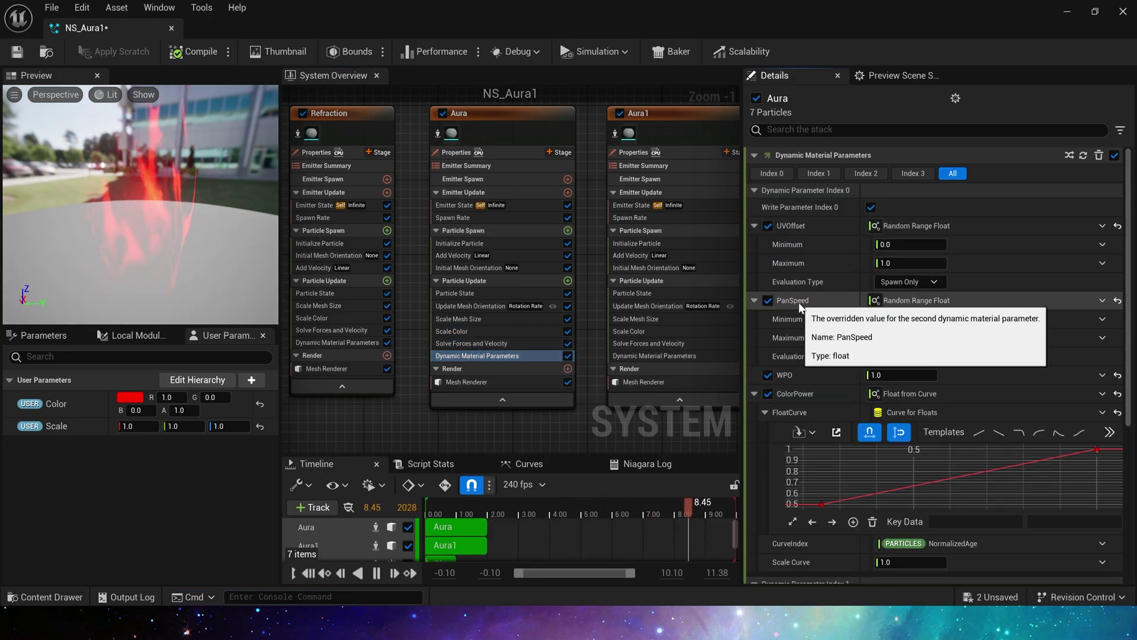
pyautogui.click(891, 319)
pyautogui.write('1')
pyautogui.click(891, 338)
pyautogui.write('2')
pyautogui.press('Return')
pyautogui.doubleClick(533, 23)
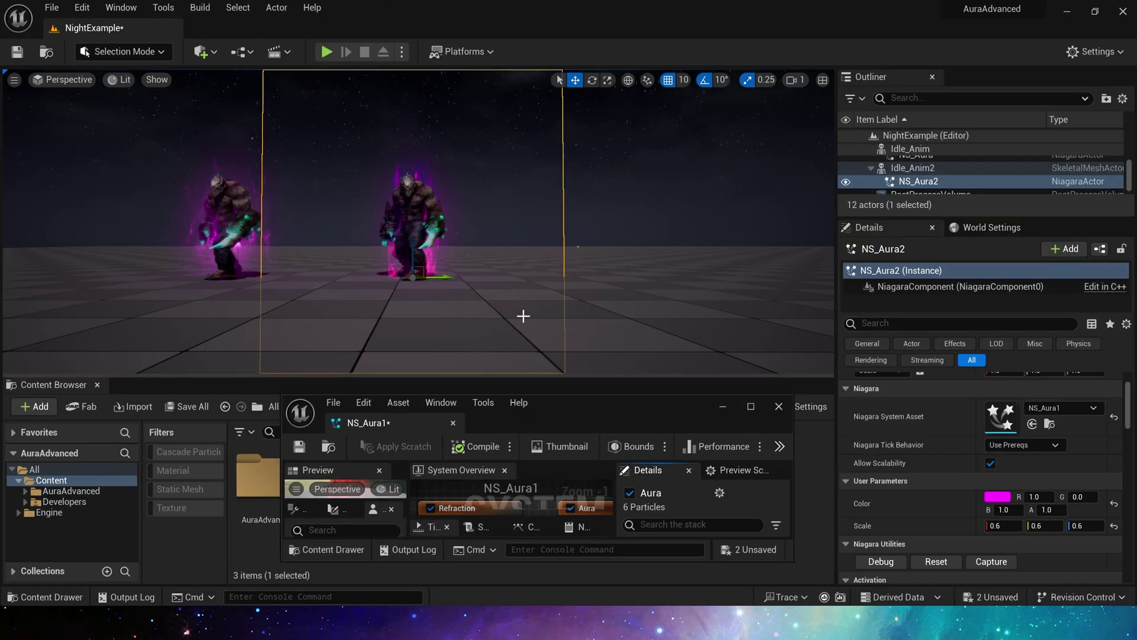
pyautogui.moveTo(523, 316); pyautogui.dragTo(507, 249, button='right')
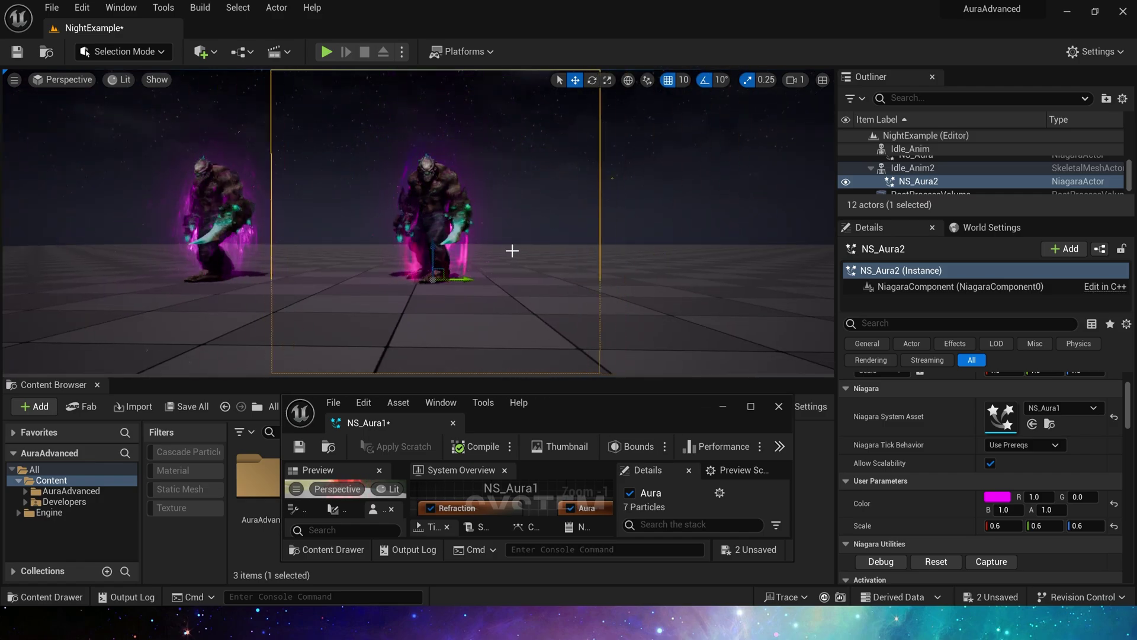
# Set the X and Y components of the NS_Aura2 actor's Scale user parameter to 0.8
pyautogui.click(1001, 526)
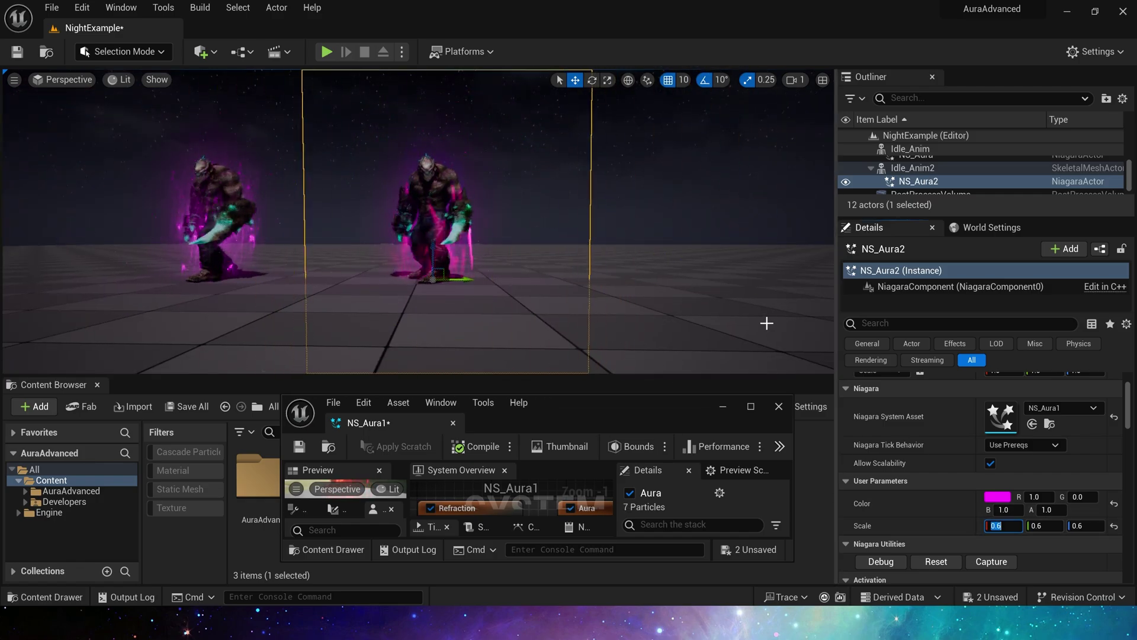
pyautogui.click(999, 525)
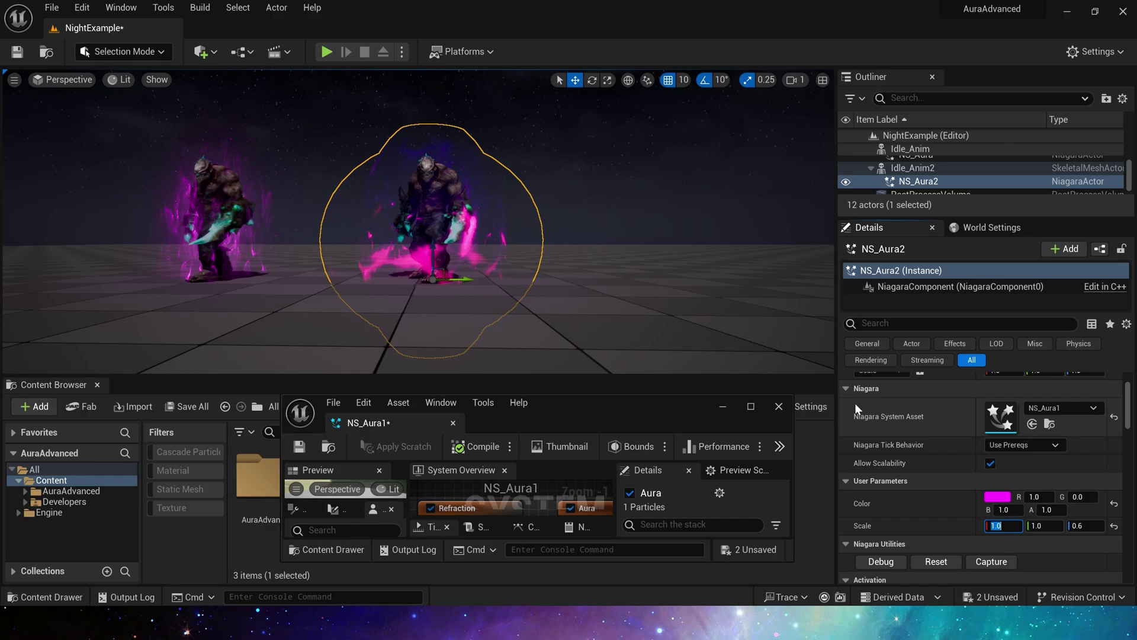
pyautogui.write('.8')
pyautogui.press('Tab')
pyautogui.write('.0.8')
pyautogui.press('Tab')
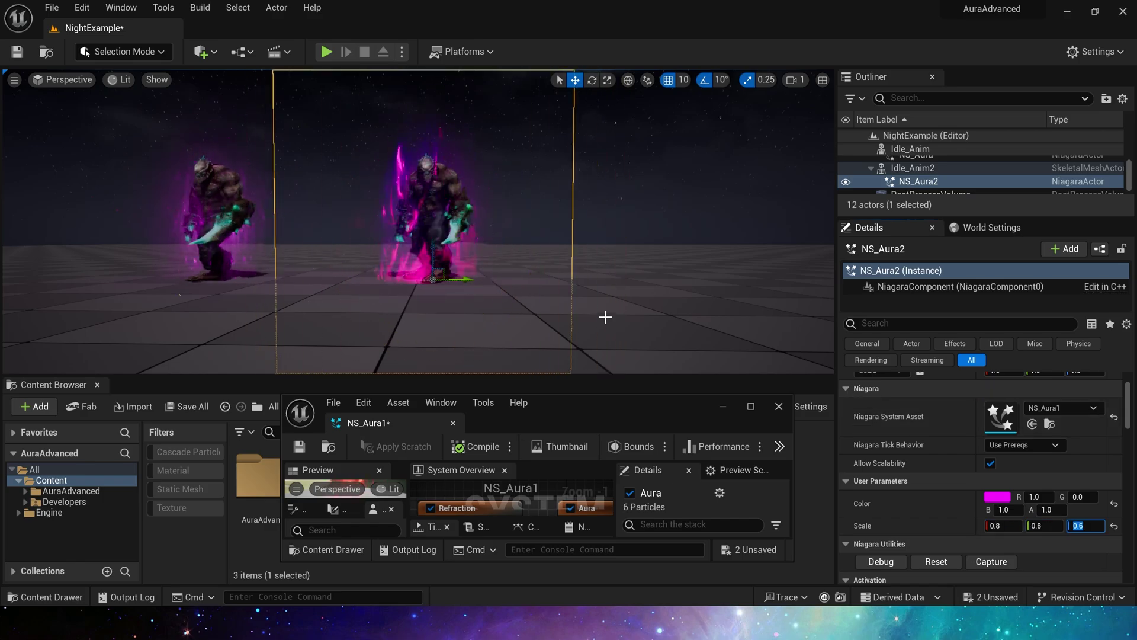
pyautogui.click(537, 297)
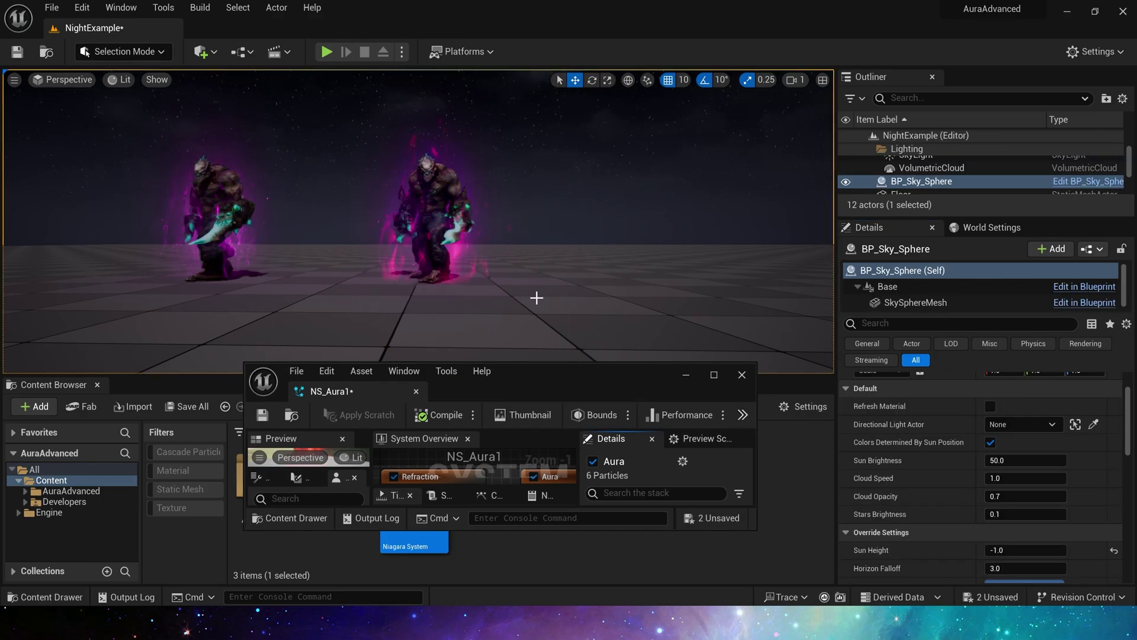
# Set the PanSpeed random range in the Aura1 emitter's Dynamic Material Parameters to minimum 1.0 and maximum 2.0
pyautogui.doubleClick(600, 378)
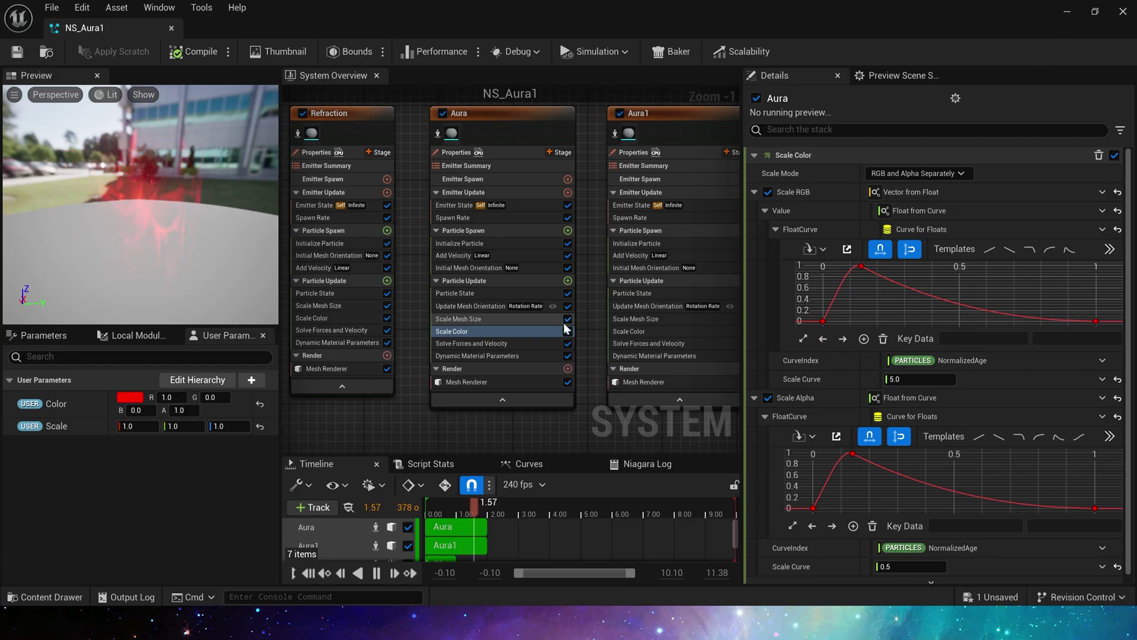
pyautogui.click(468, 382)
pyautogui.moveTo(538, 426); pyautogui.dragTo(448, 385, button='right')
pyautogui.click(557, 341)
pyautogui.moveTo(687, 375); pyautogui.dragTo(687, 427, button='right')
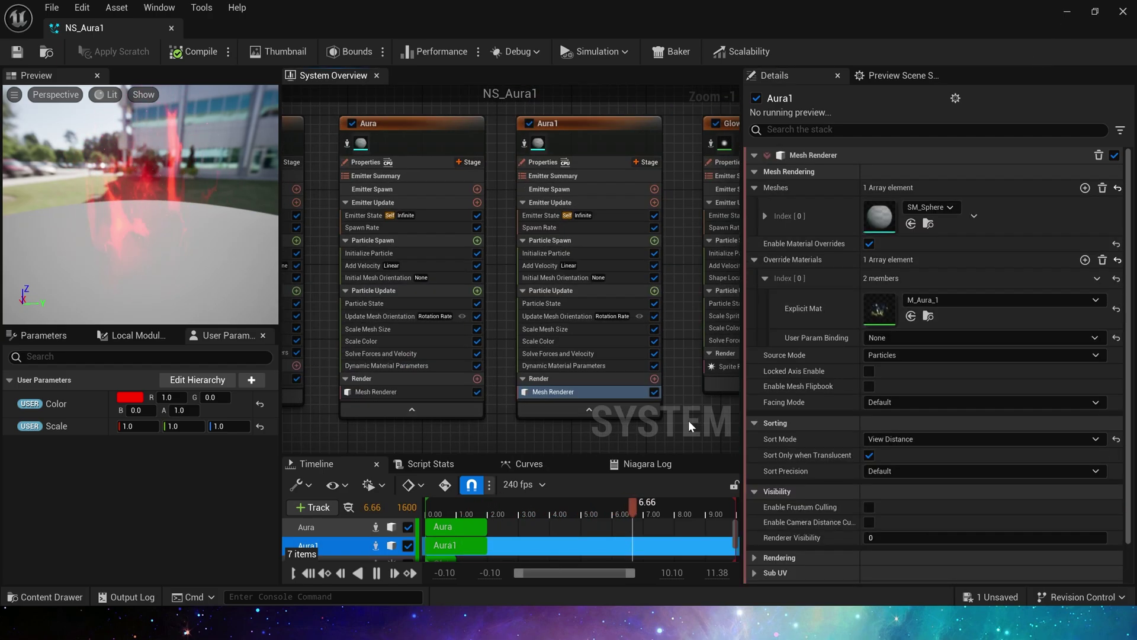
pyautogui.click(564, 365)
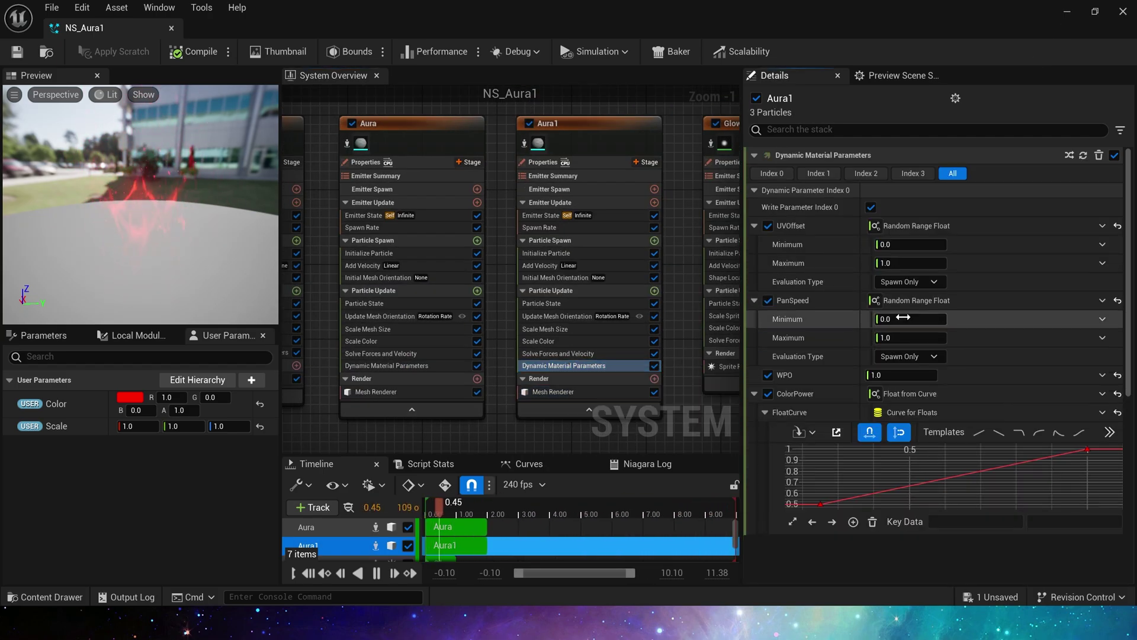
# Set the Scale Alpha curve multiplier in the Aura1 emitter's Scale Color module to 0.2 and check both characters in the level
pyautogui.click(567, 345)
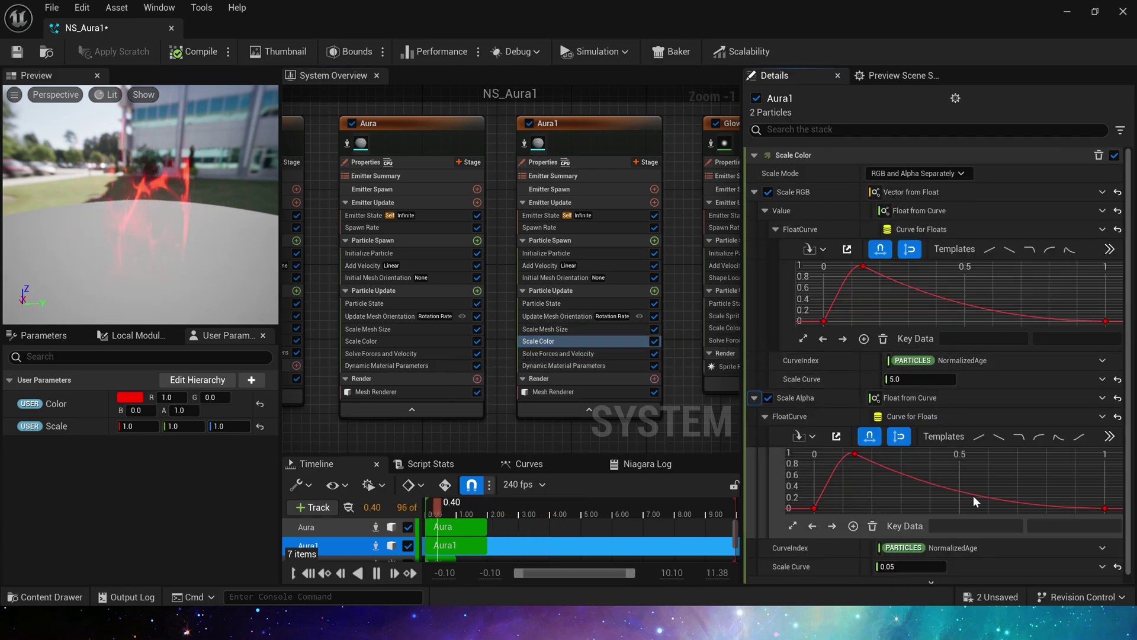
pyautogui.click(912, 566)
pyautogui.write('0')
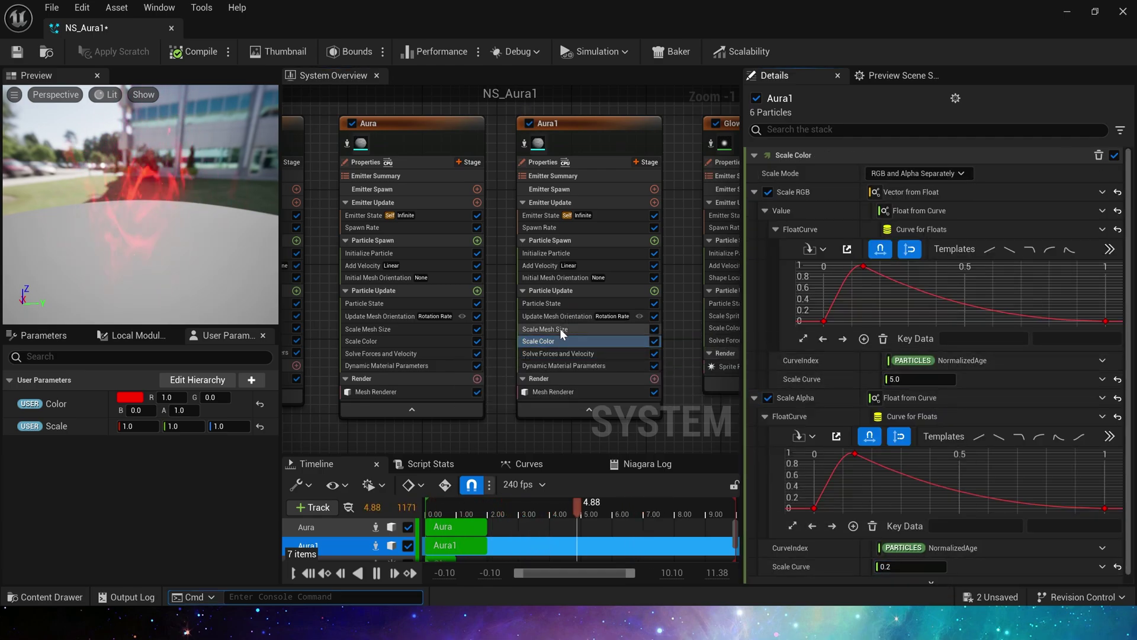
pyautogui.click(545, 329)
pyautogui.click(1067, 11)
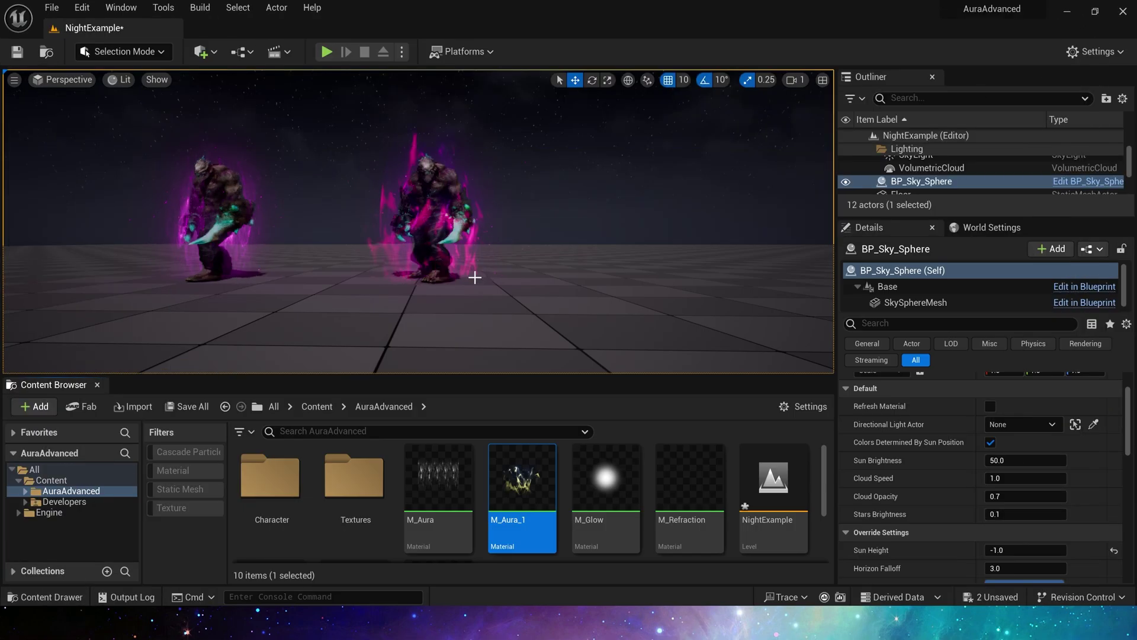
pyautogui.moveTo(474, 277); pyautogui.dragTo(436, 234, button='right')
pyautogui.scroll(-3, 442, 237)
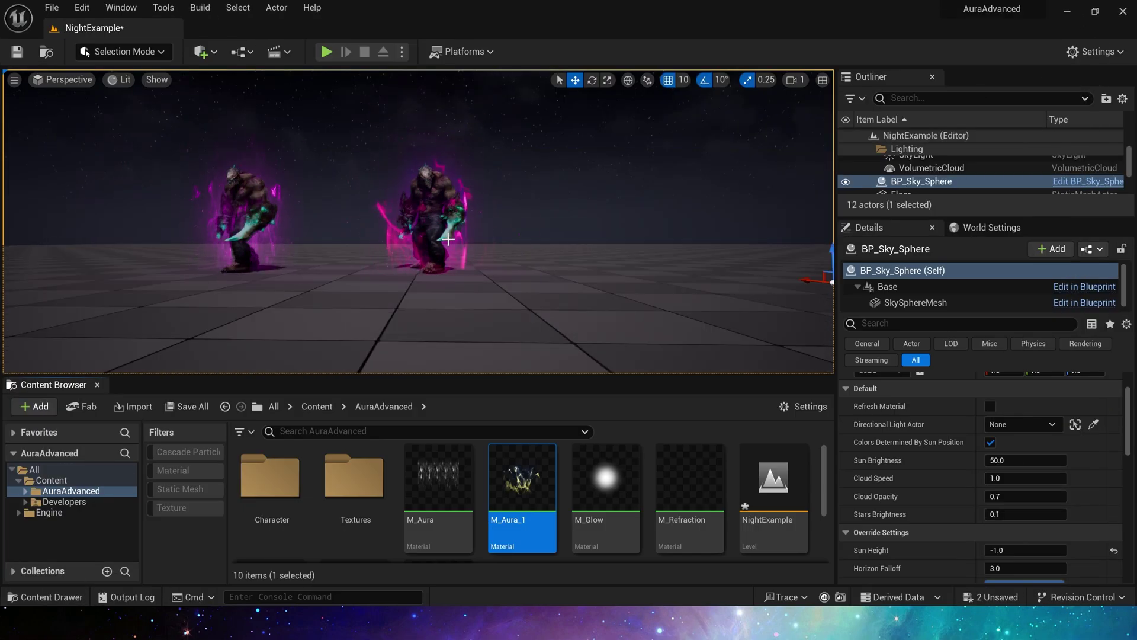
pyautogui.scroll(2, 1010, 452)
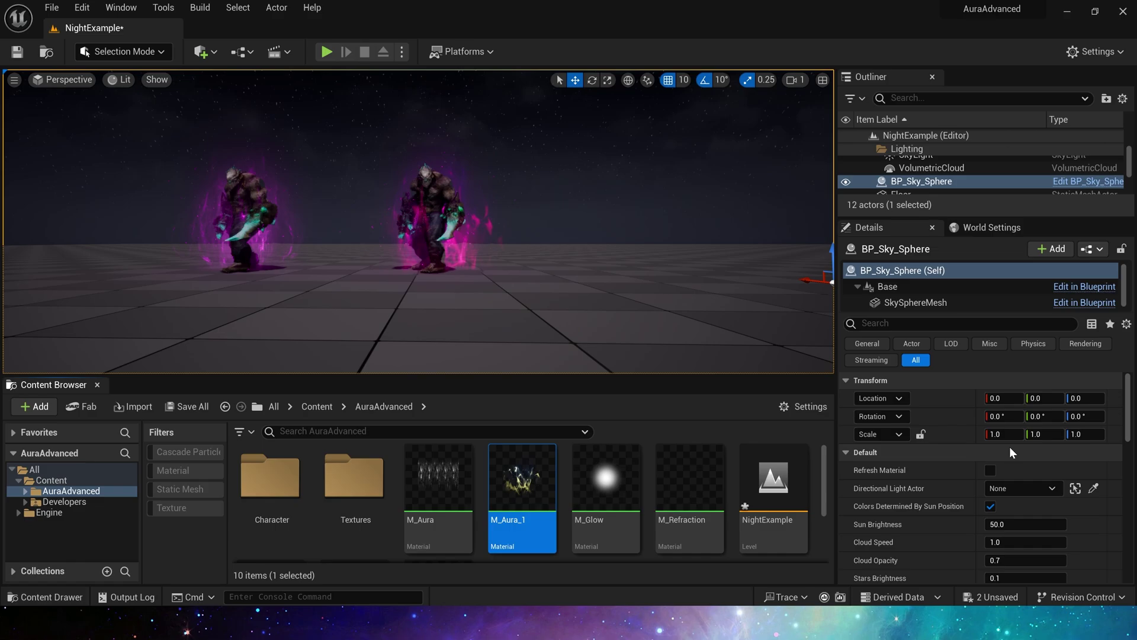
# Set the X and Y components of the NS_Aura2 actor's Scale user parameter to 0.6
pyautogui.click(478, 285)
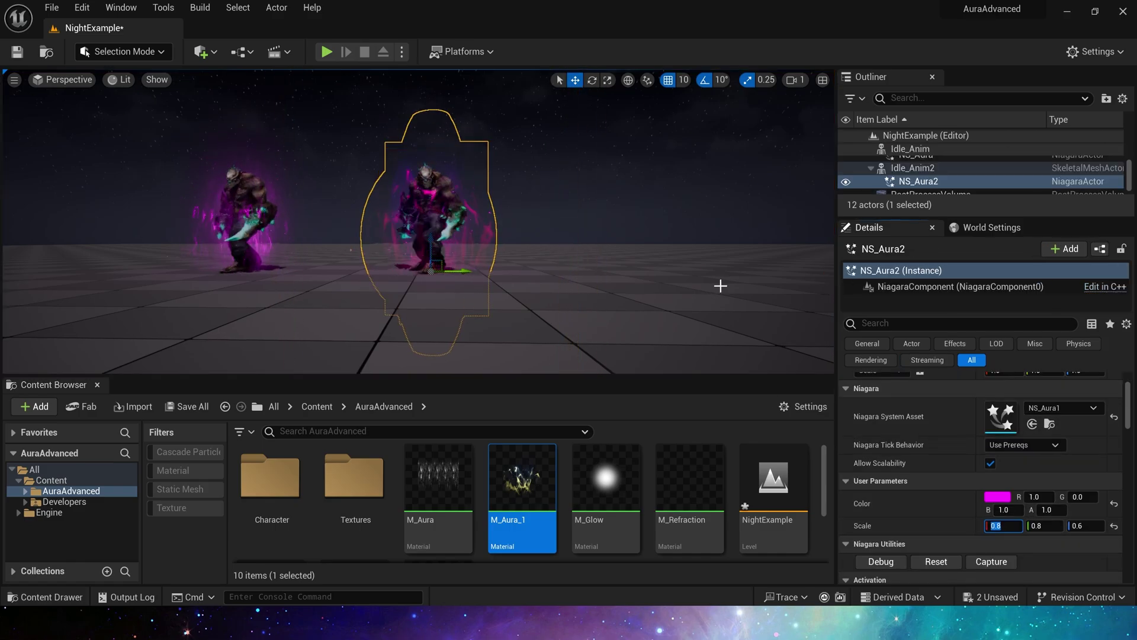
pyautogui.moveTo(564, 130); pyautogui.dragTo(555, 143, button='right')
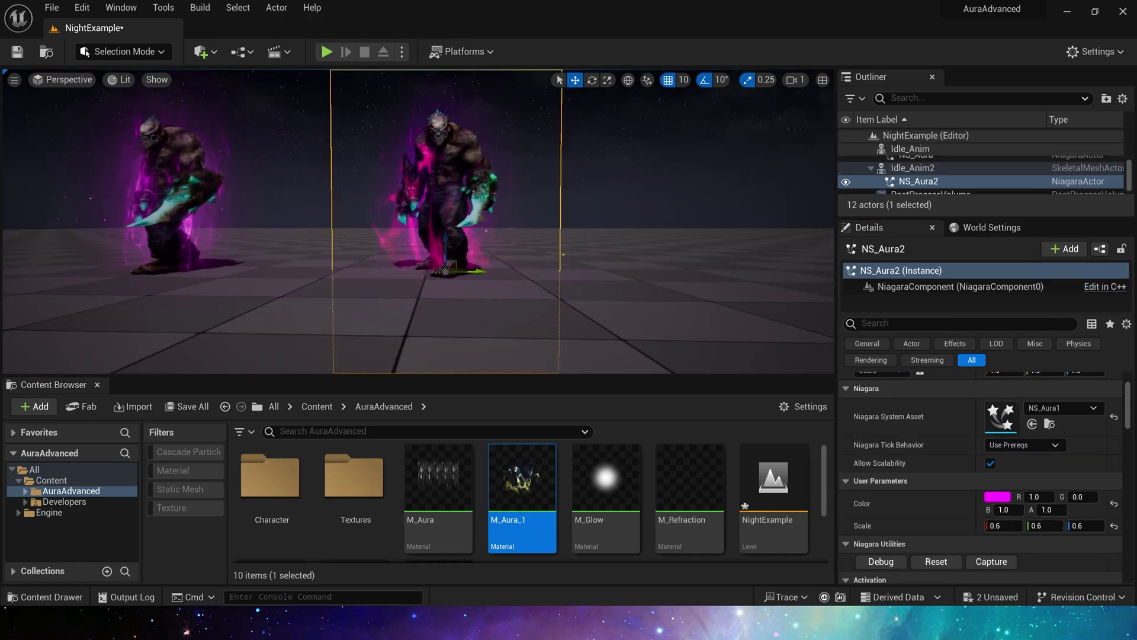
pyautogui.click(564, 130)
pyautogui.scroll(-3, 564, 131)
pyautogui.moveTo(528, 247); pyautogui.dragTo(528, 246, button='right')
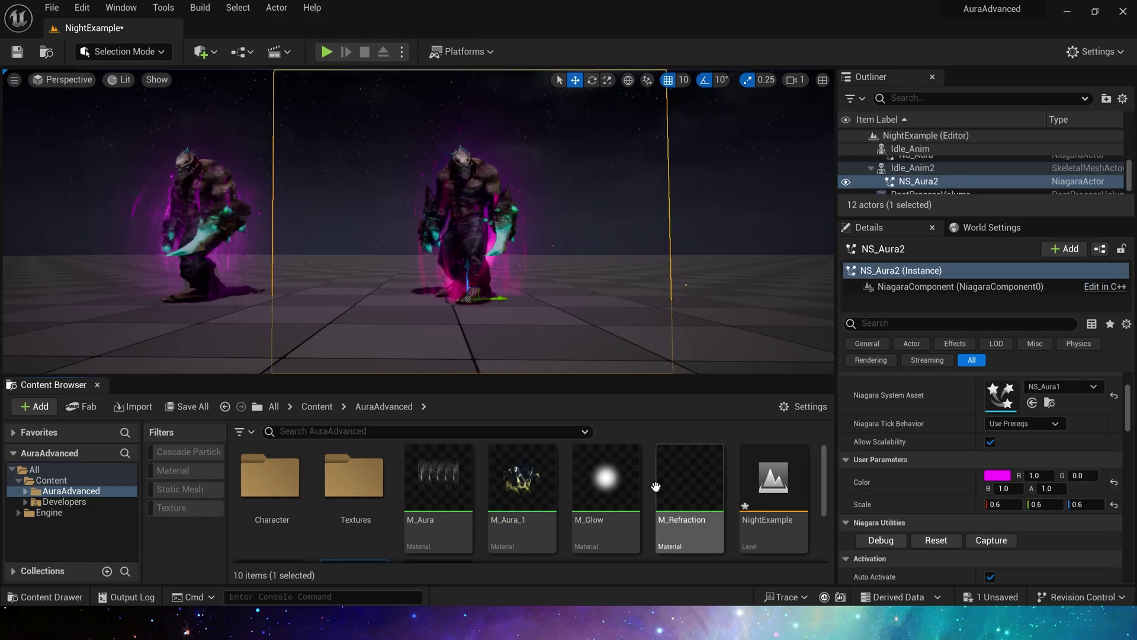
# Open NS_Aura1 and make the Aura emitter's WPO parameter a Random Range Float with minimum 50 and maximum 200
pyautogui.scroll(-3, 559, 491)
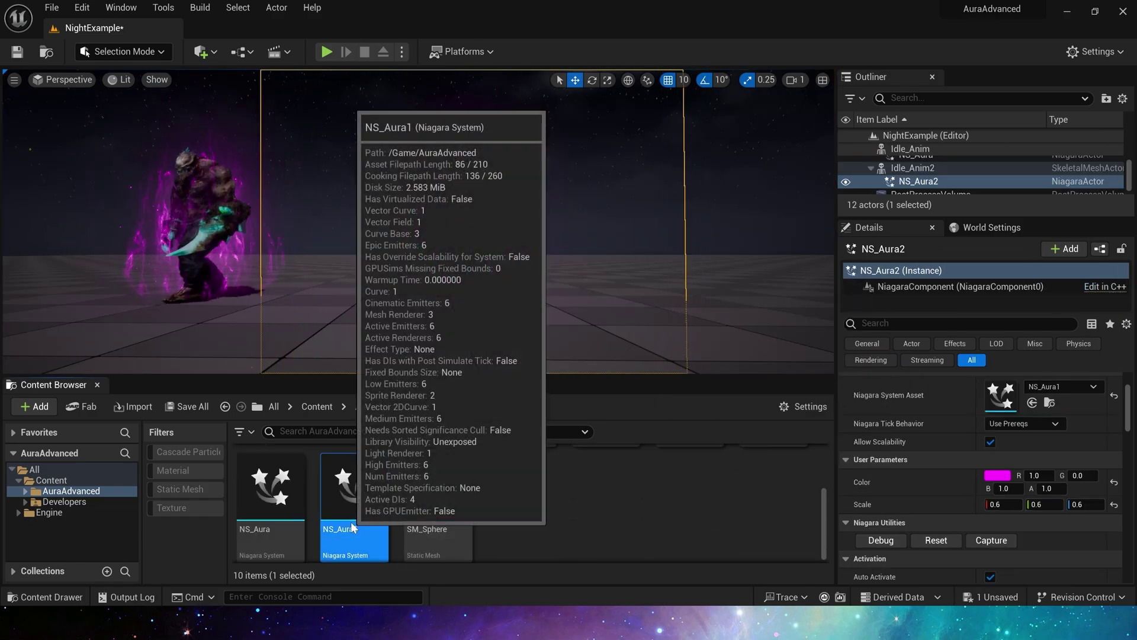
pyautogui.doubleClick(354, 489)
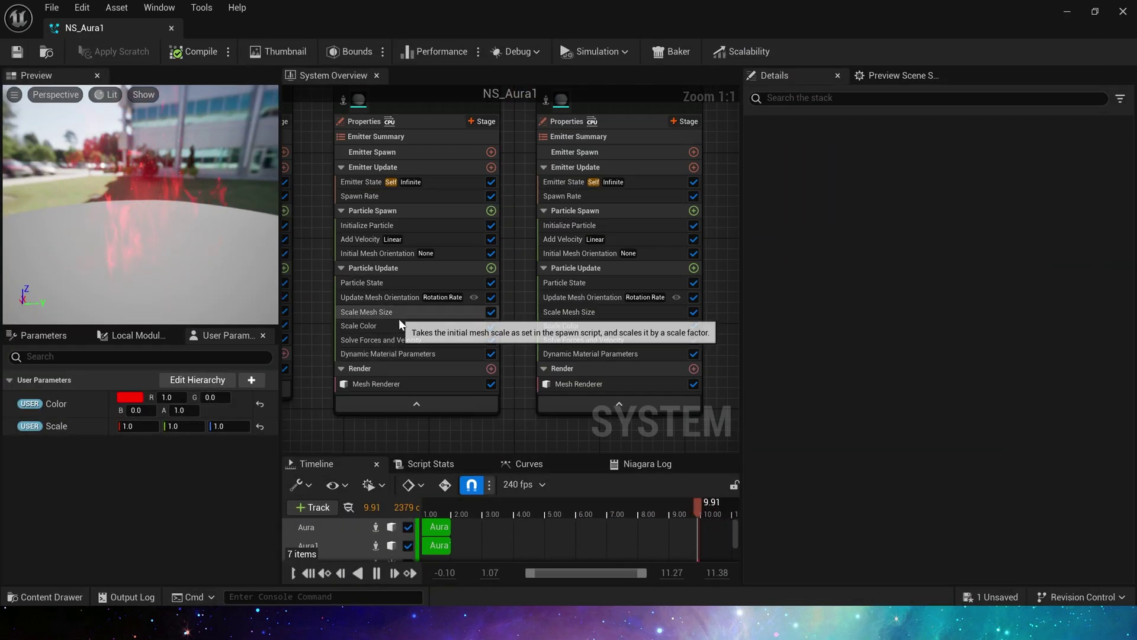
pyautogui.click(403, 354)
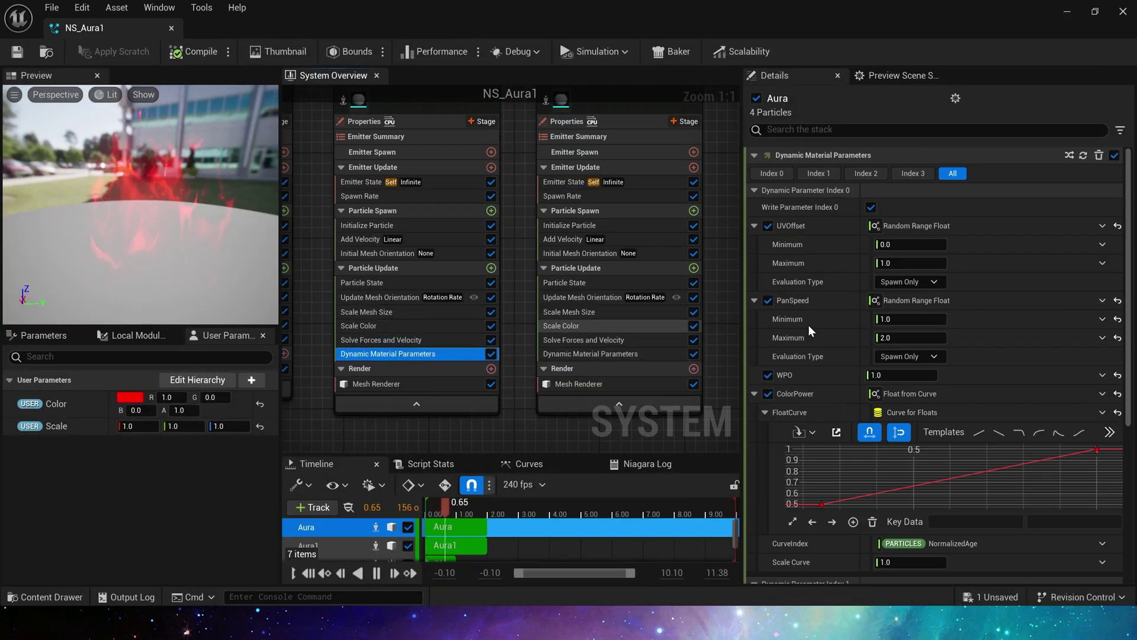
pyautogui.click(1103, 375)
pyautogui.click(896, 215)
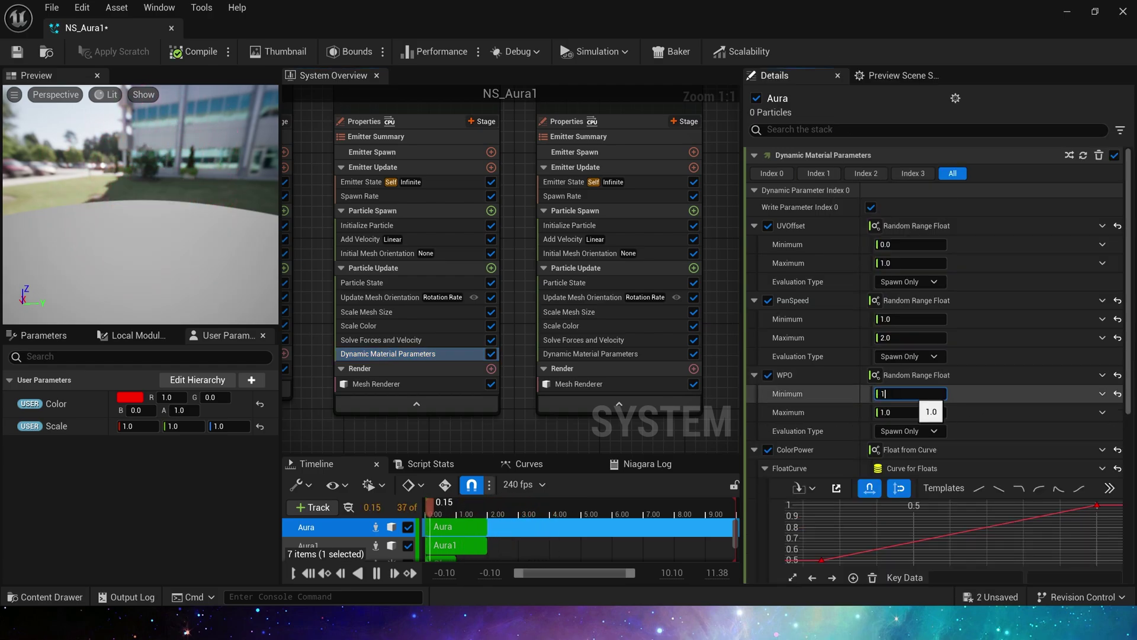
pyautogui.write('200')
pyautogui.press('Return')
pyautogui.click(899, 393)
pyautogui.write('50')
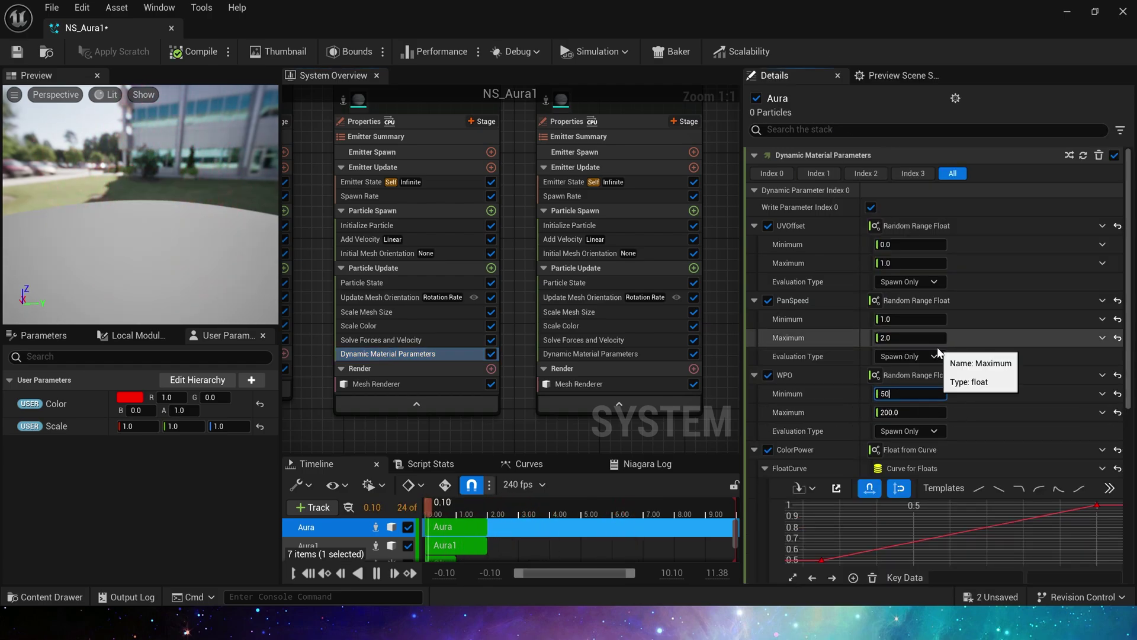
# Change the WPO parameter in the Aura1 emitter's Dynamic Material Parameters to a Random Range Float
pyautogui.click(634, 355)
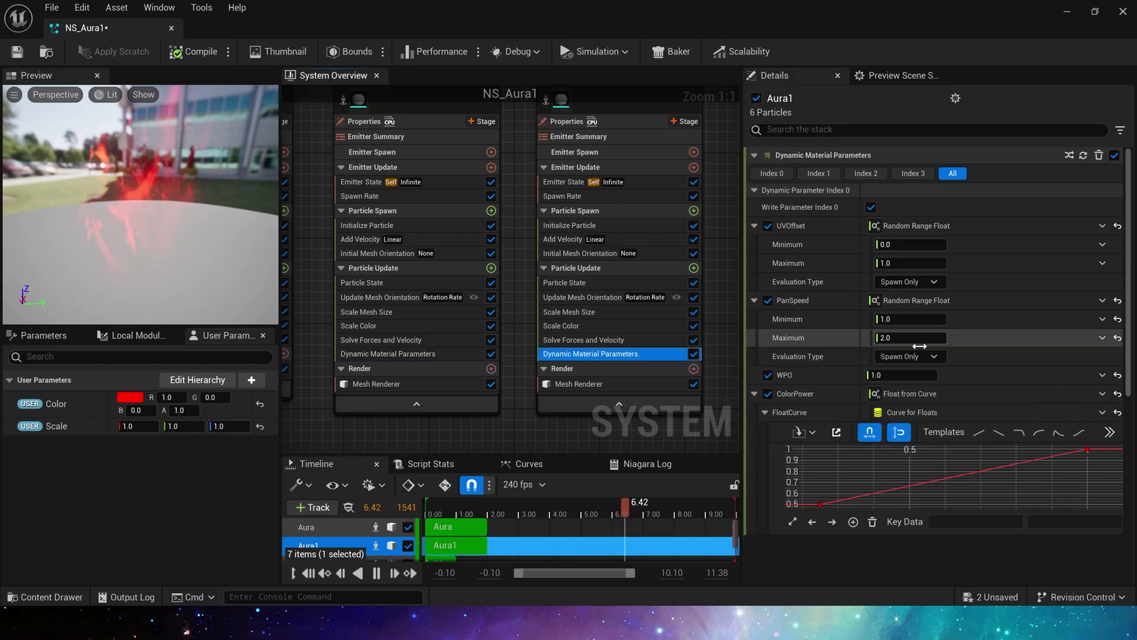
pyautogui.click(1102, 375)
pyautogui.write('rara')
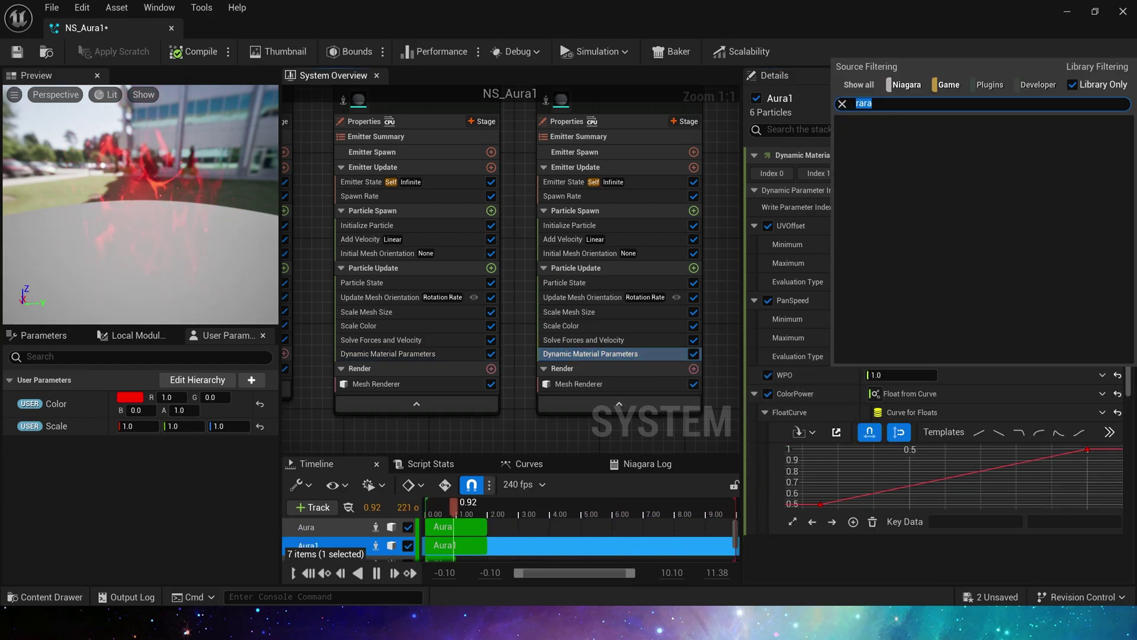
pyautogui.press('BackSpace')
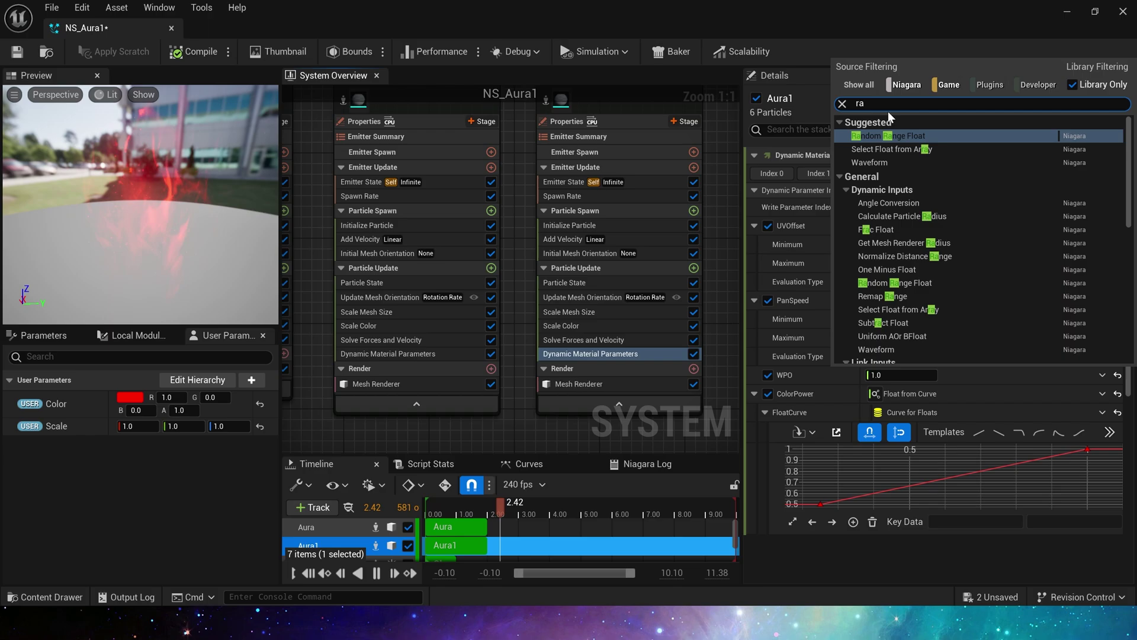
pyautogui.press('Return')
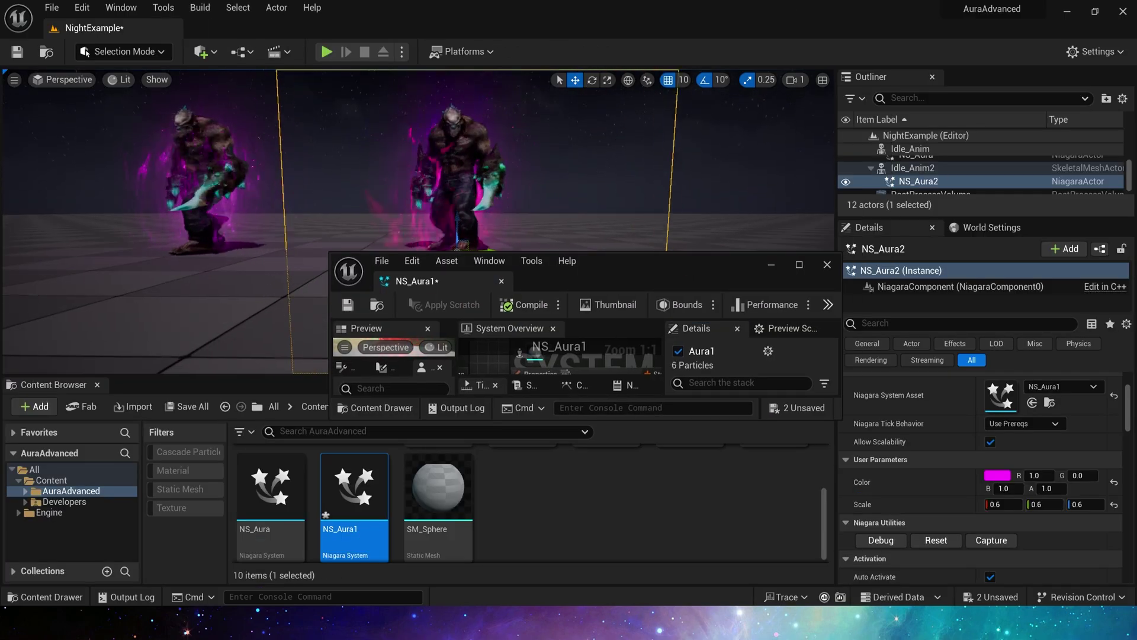
# Examine the auras on both characters in the level viewport from close up and from a distance
pyautogui.click(765, 265)
pyautogui.press('w')
pyautogui.moveTo(551, 198); pyautogui.dragTo(514, 223, button='right')
pyautogui.press('s')
pyautogui.click(622, 196)
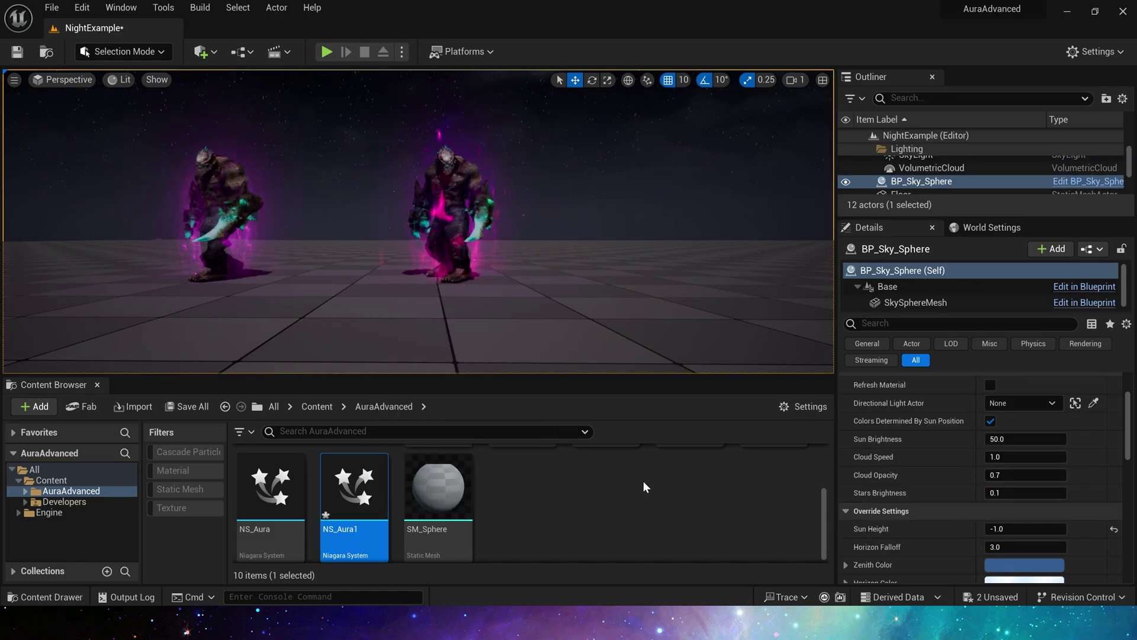
pyautogui.press('w')
pyautogui.press('a')
pyautogui.moveTo(635, 280); pyautogui.dragTo(641, 277, button='right')
pyautogui.moveTo(553, 172); pyautogui.dragTo(554, 172, button='right')
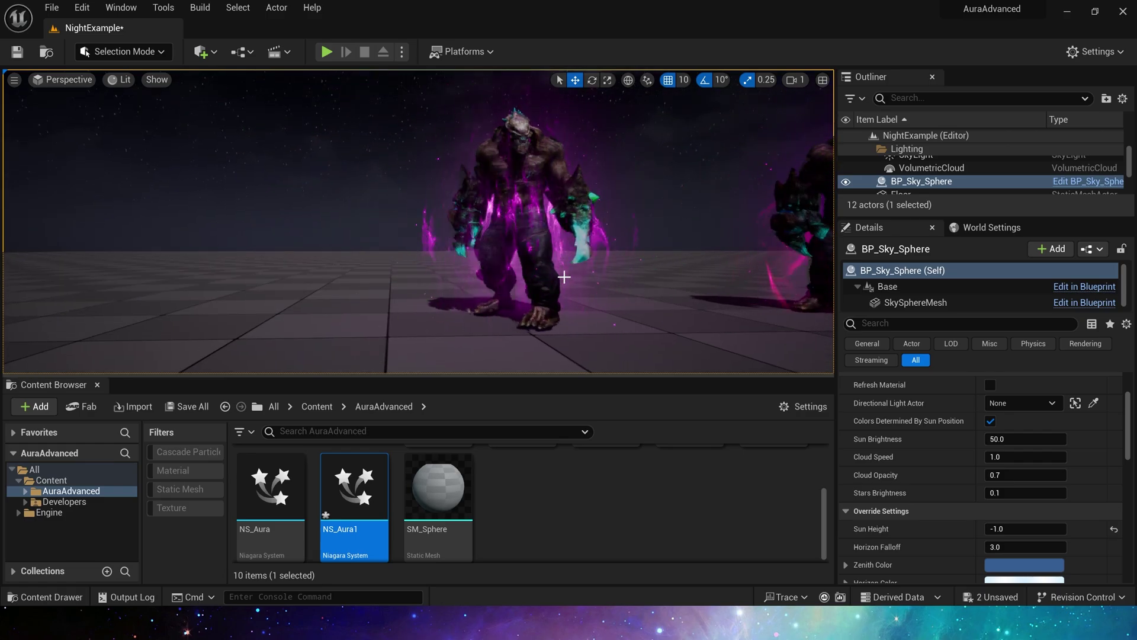
pyautogui.press('d')
pyautogui.moveTo(564, 276); pyautogui.dragTo(539, 276, button='right')
pyautogui.scroll(3, 504, 173)
pyautogui.scroll(-3, 505, 173)
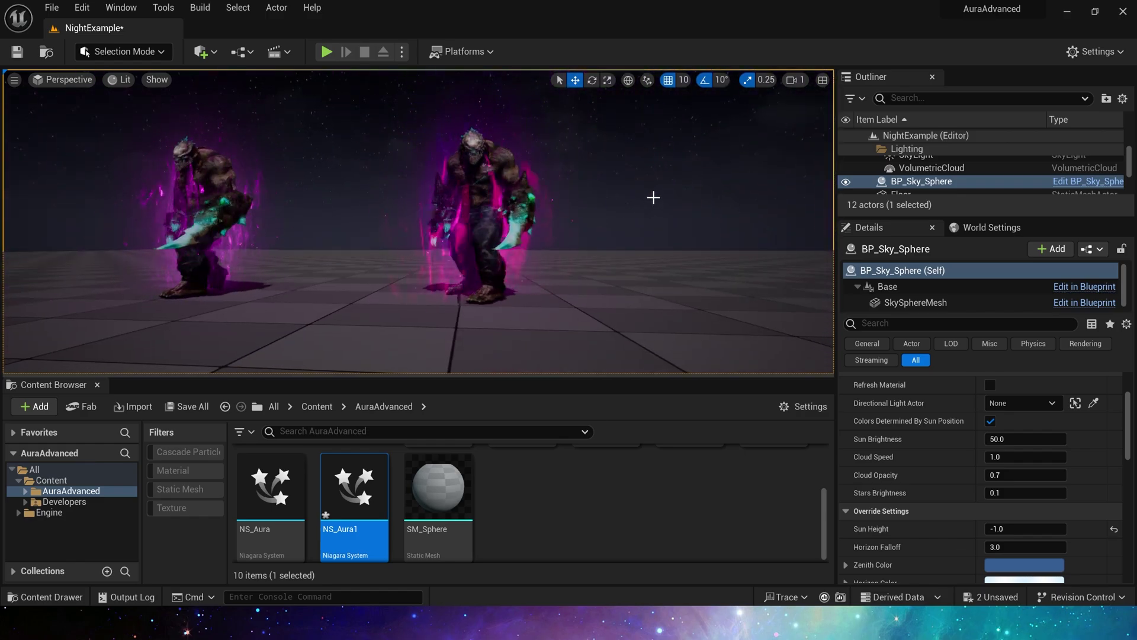
# Play the level full screen and inspect both character auras from near and far
pyautogui.hotkey('alt', 'p')
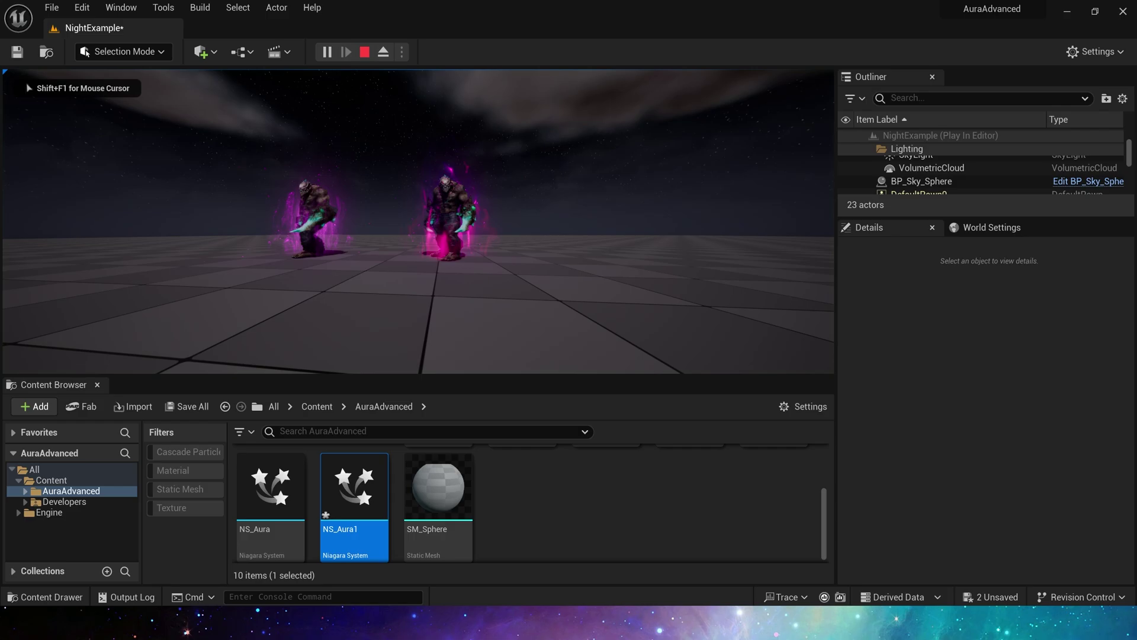
pyautogui.press('F11')
pyautogui.press('w')
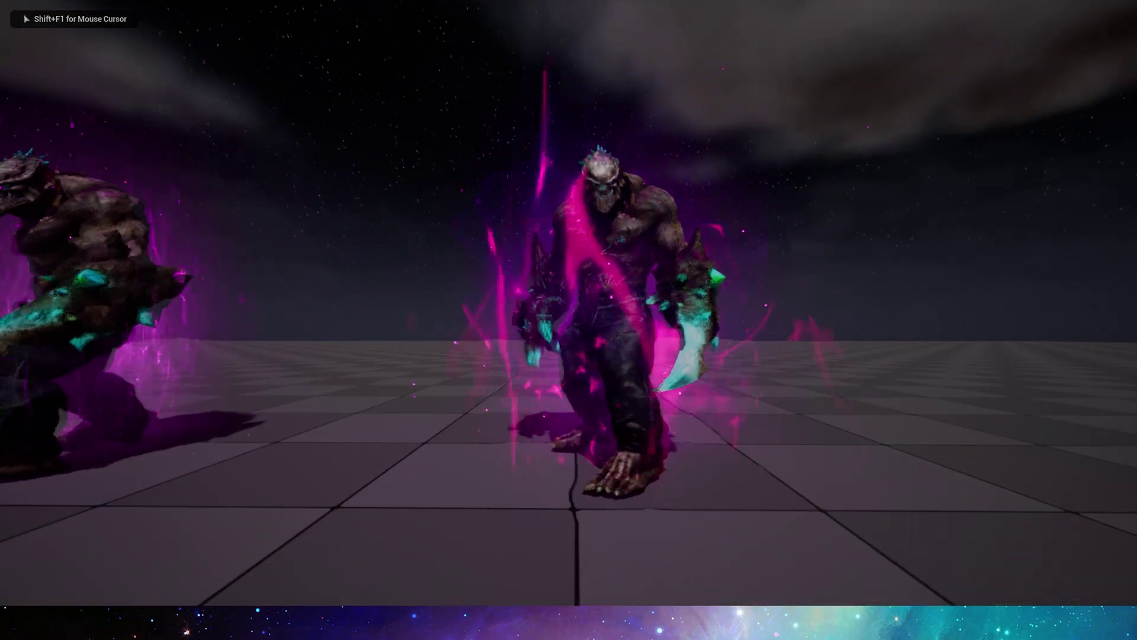
pyautogui.press('s')
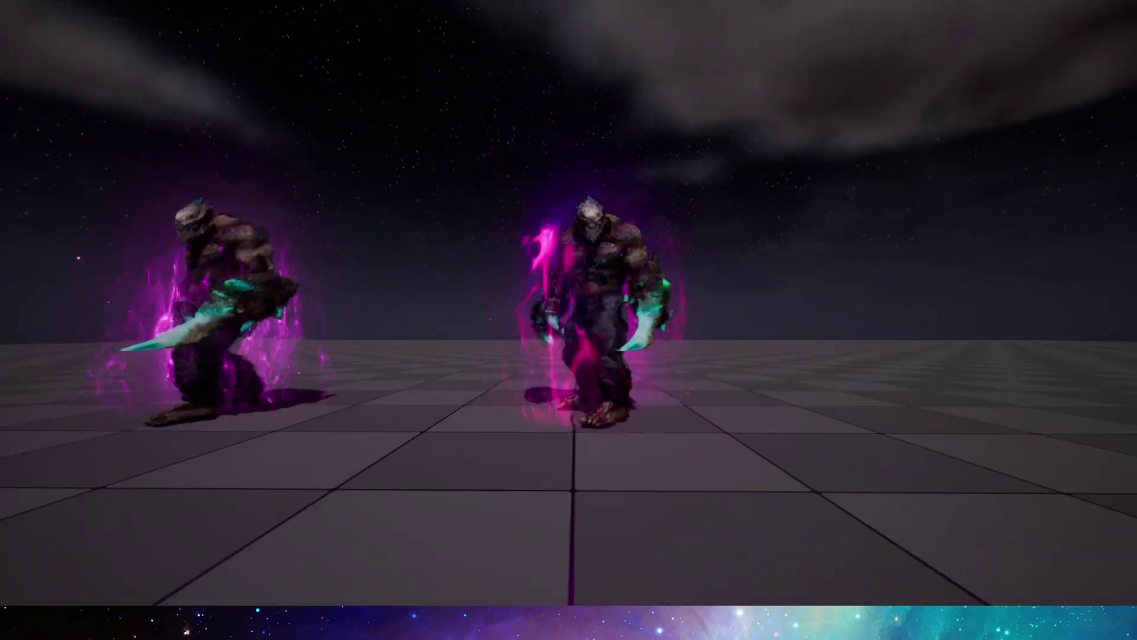